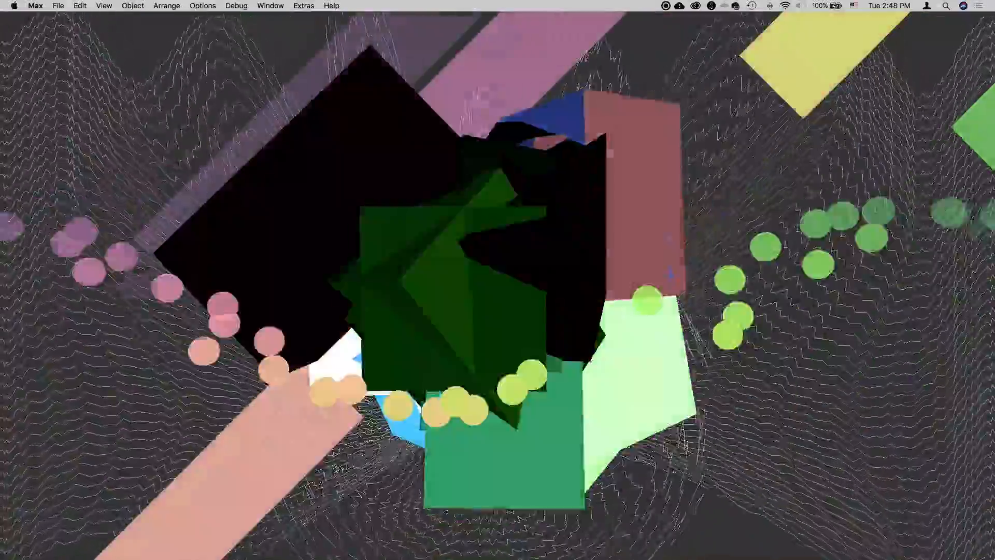
- Bring the main patcher window to the front and turn off its audio output
key("super+grave")
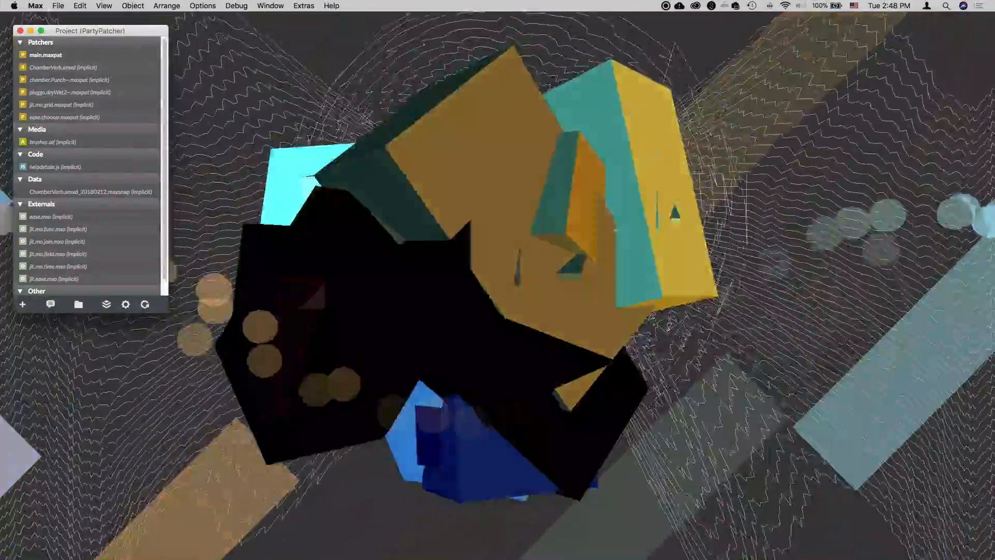
key("super+grave")
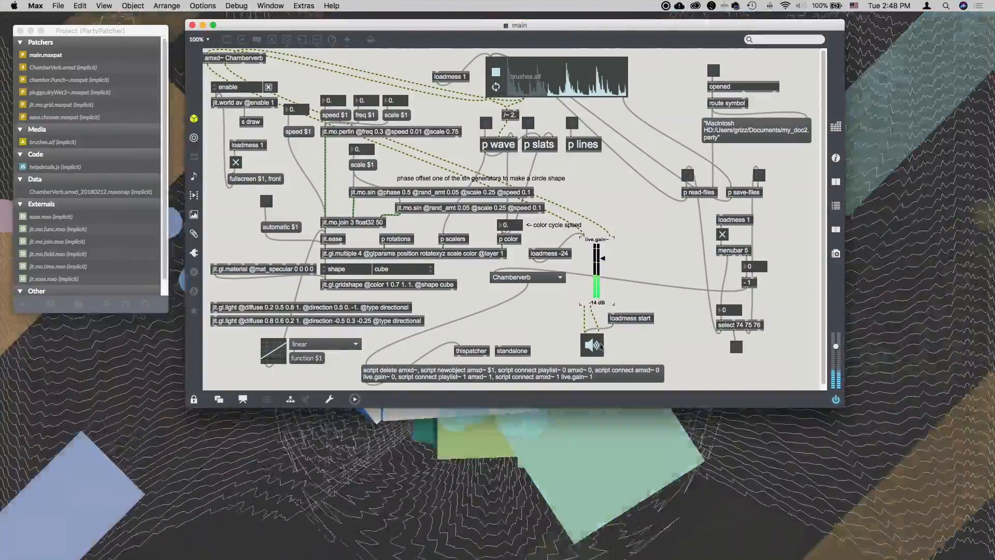
left_click(600, 346)
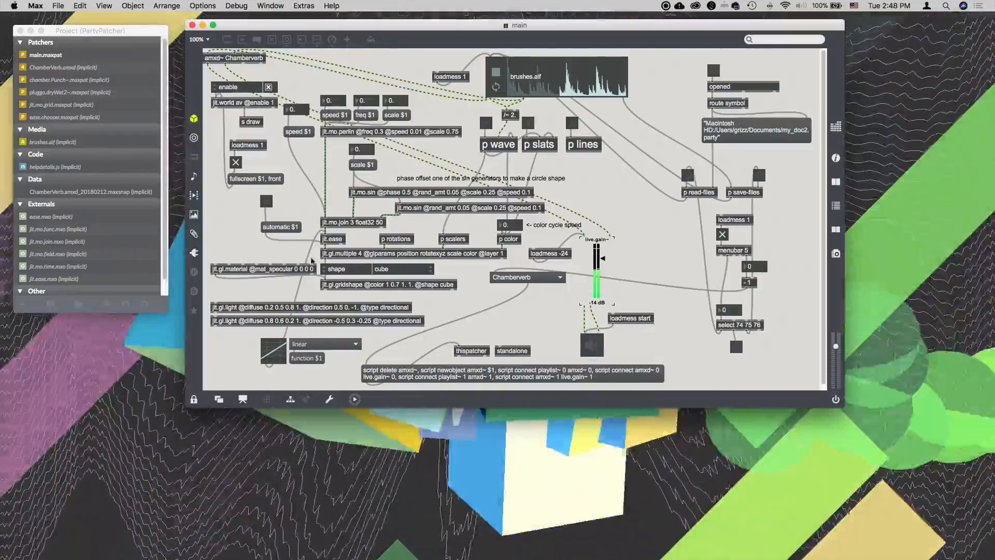
- Build the PartyPatcher project as a standalone with the Application file format, saved on the Desktop as PartyPatcher.app
left_click(100, 30)
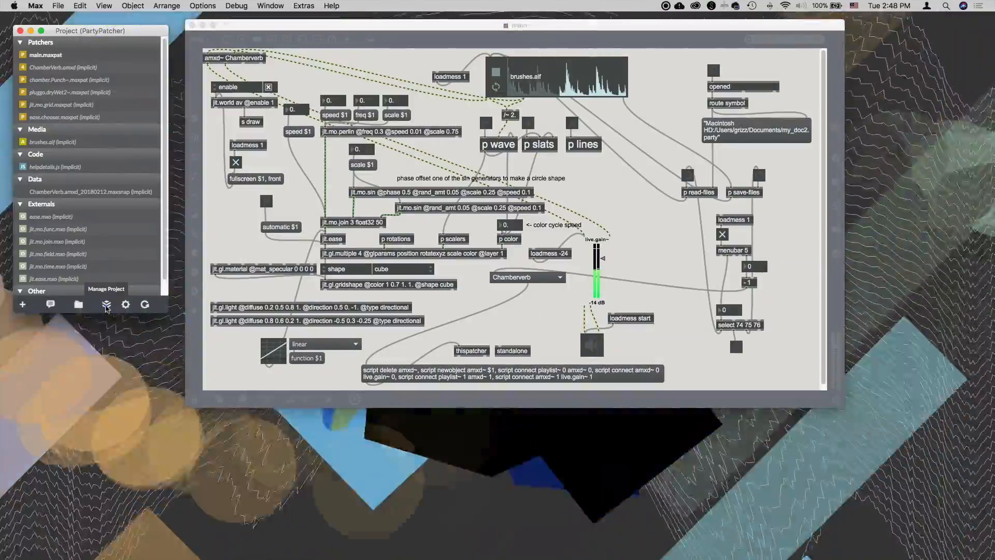
left_click(106, 305)
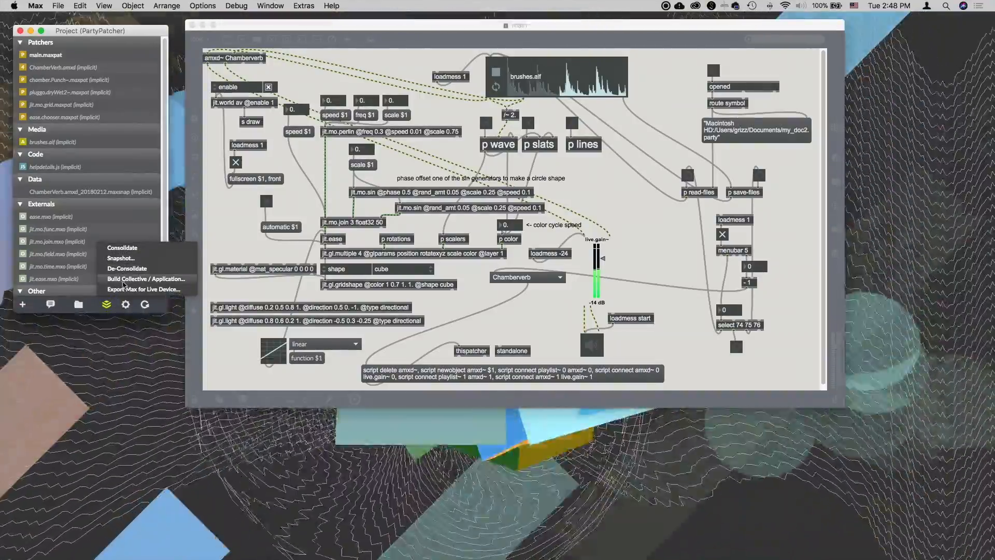
left_click(168, 283)
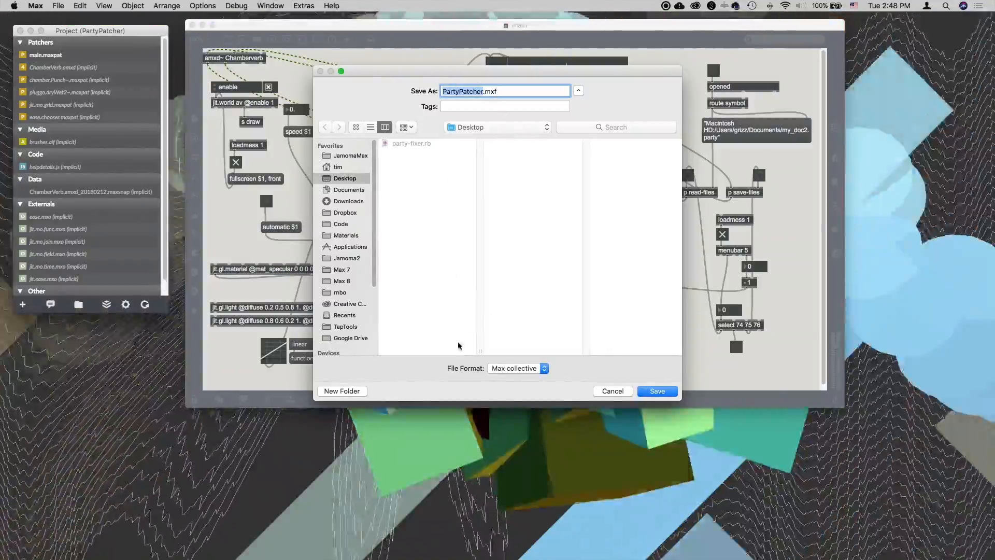
left_click(514, 368)
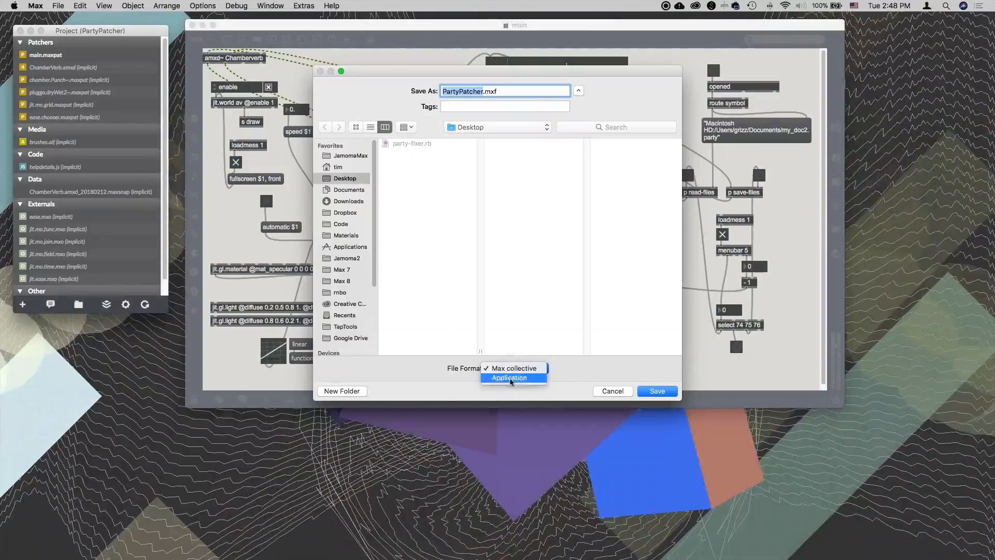
left_click(510, 378)
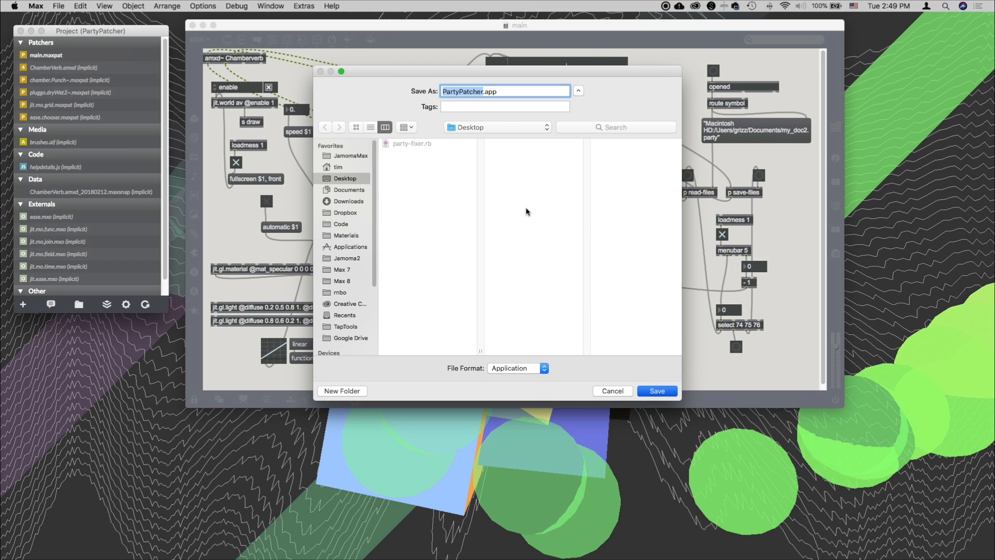
key("Return")
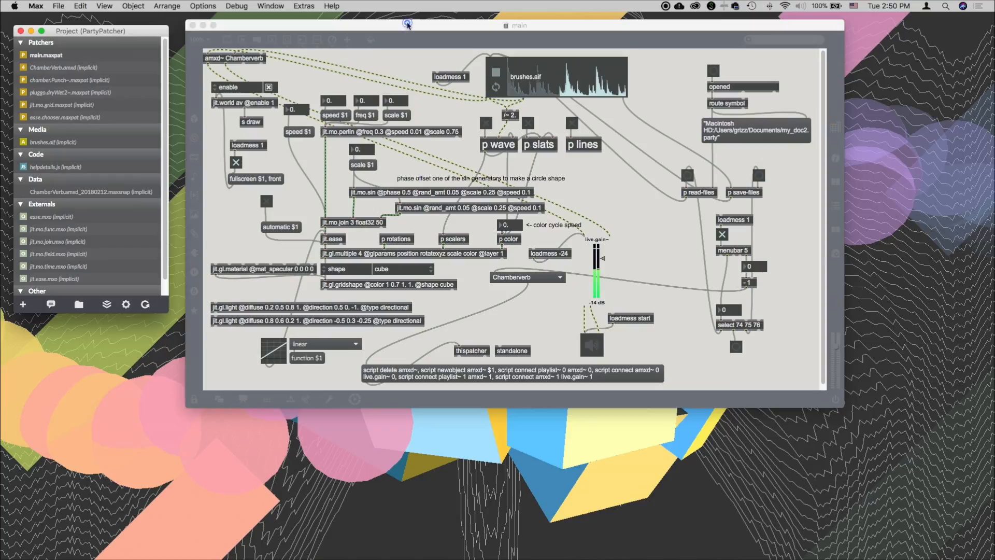
- Return to the main patcher window and quit Max
left_click(407, 25)
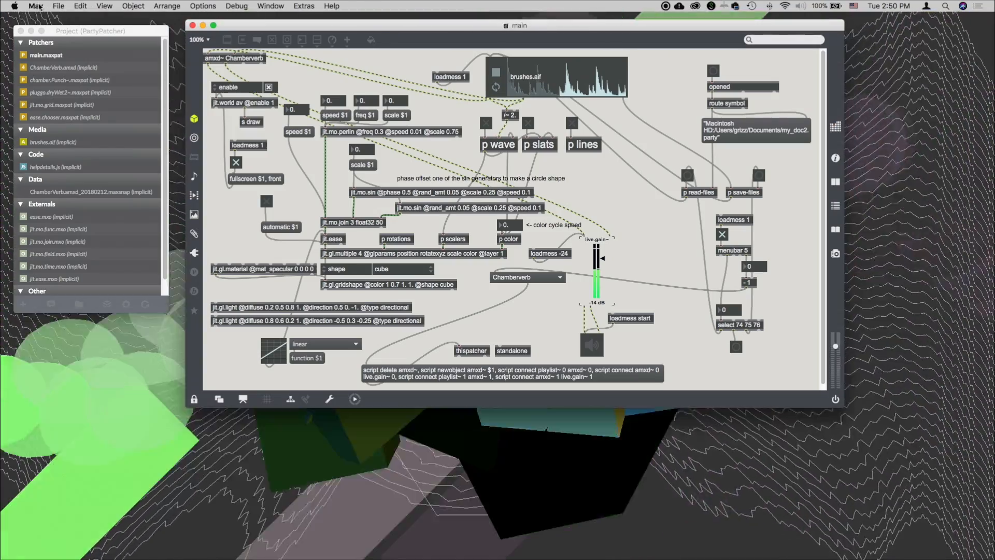
left_click(35, 6)
left_click(76, 107)
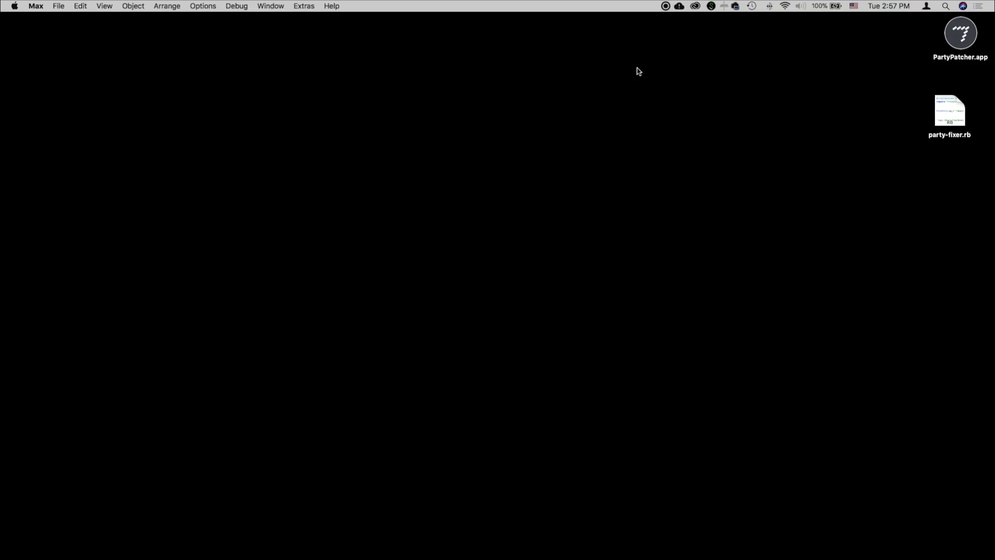
- Move the PartyPatcher.app icon directly above party-fixer.rb on the desktop
left_click_drag(962, 37, 951, 51)
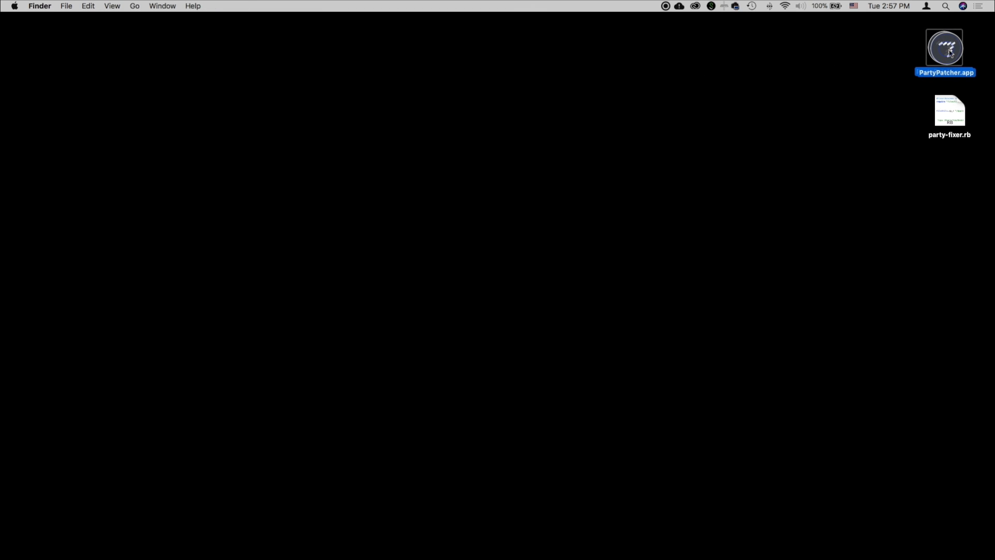
left_click(874, 69)
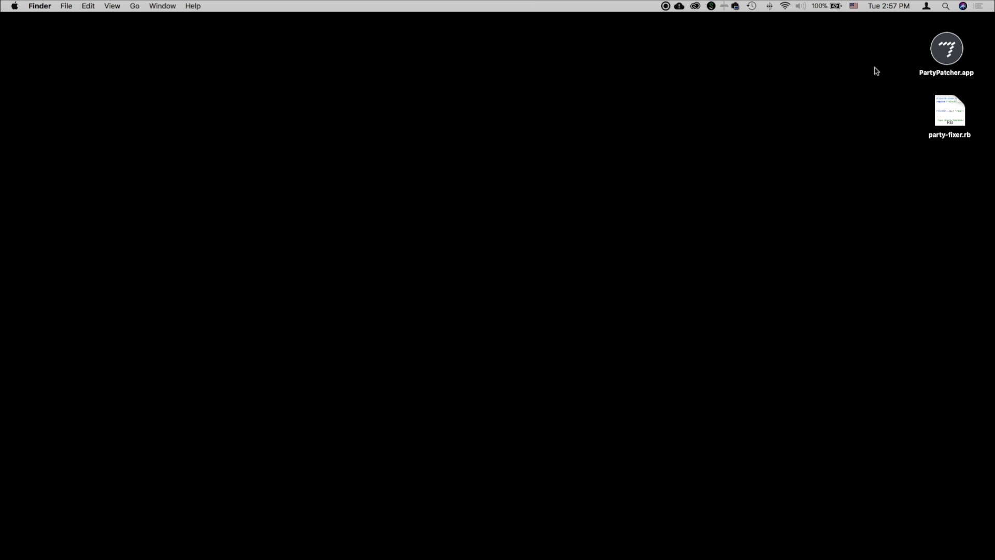
- Switch to Terminal and run the desktop script party-fixer.rb with ruby
left_click(953, 113)
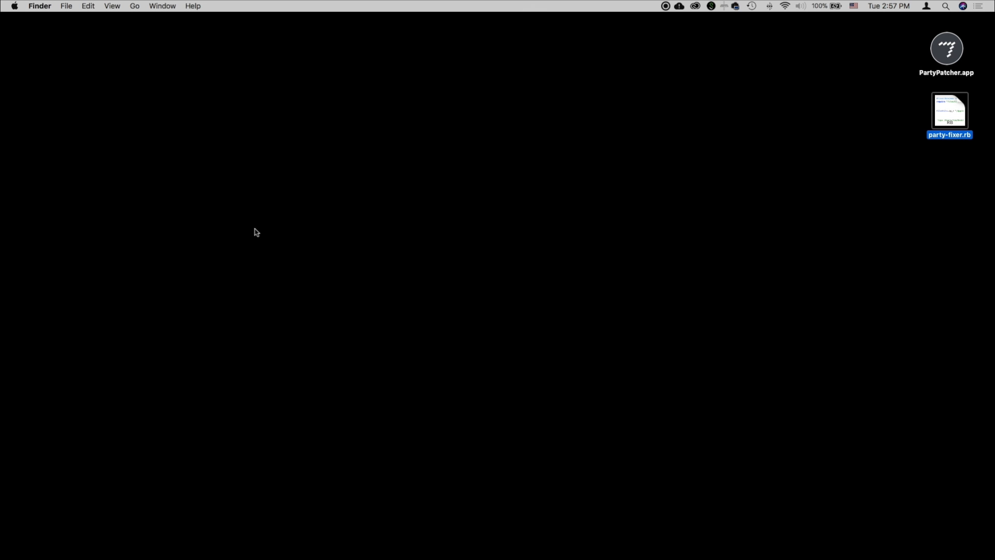
left_click(10, 364)
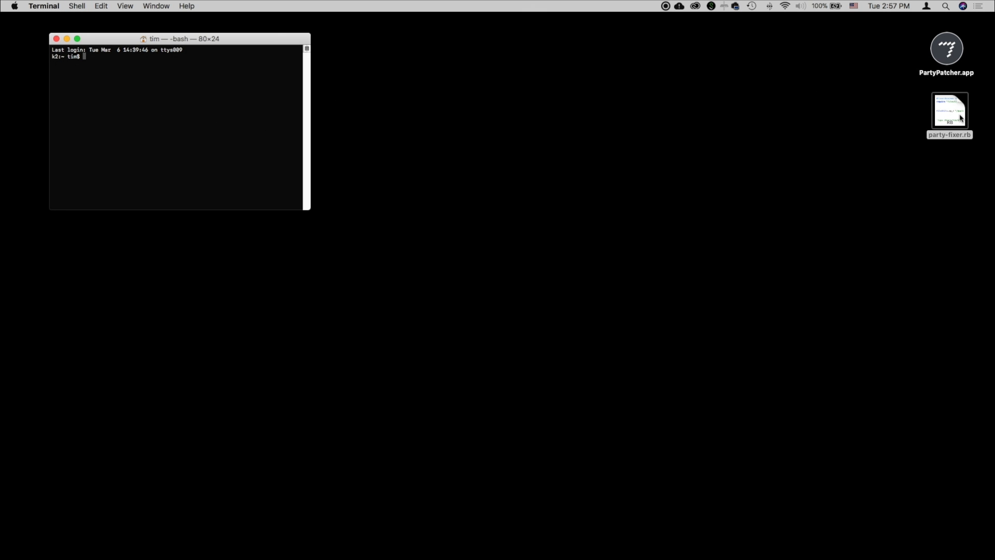
left_click(181, 112)
type("ruby")
left_click_drag(944, 115, 188, 102)
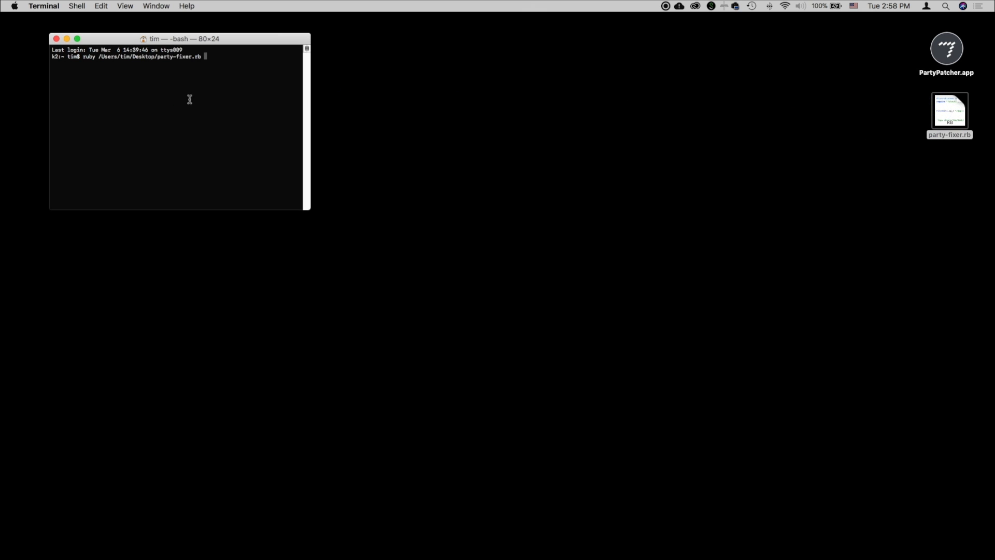
key("Return")
- Launch the standalone PartyPatcher.app from the desktop
left_click(220, 106)
left_click(768, 73)
left_click(946, 50)
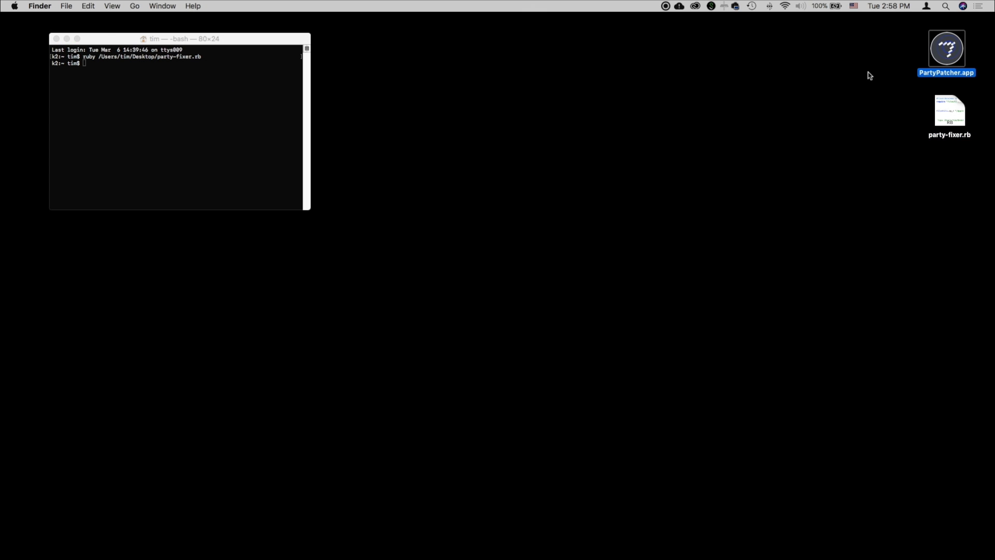
double_click(949, 52)
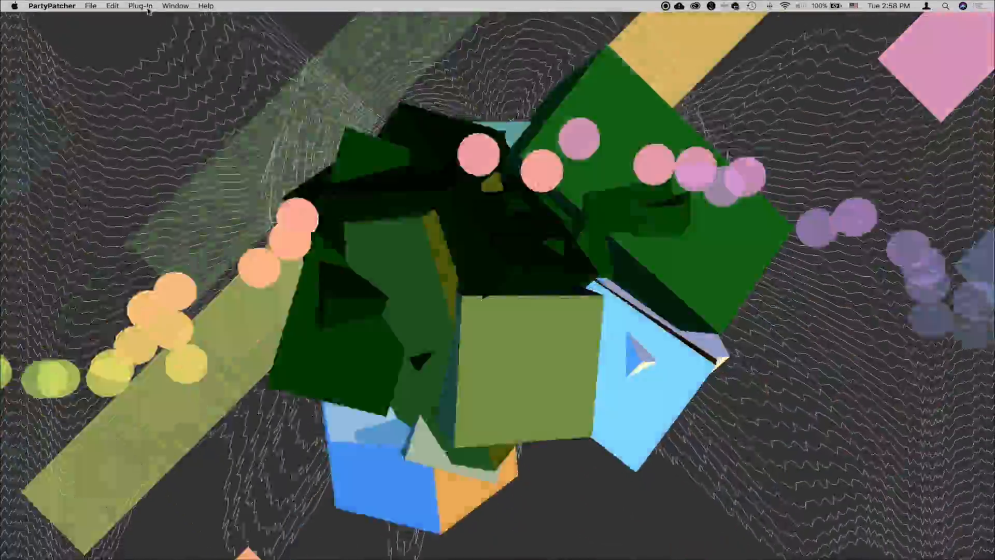
- Switch PartyPatcher to the second listed plug-in and quit the application
left_click(147, 8)
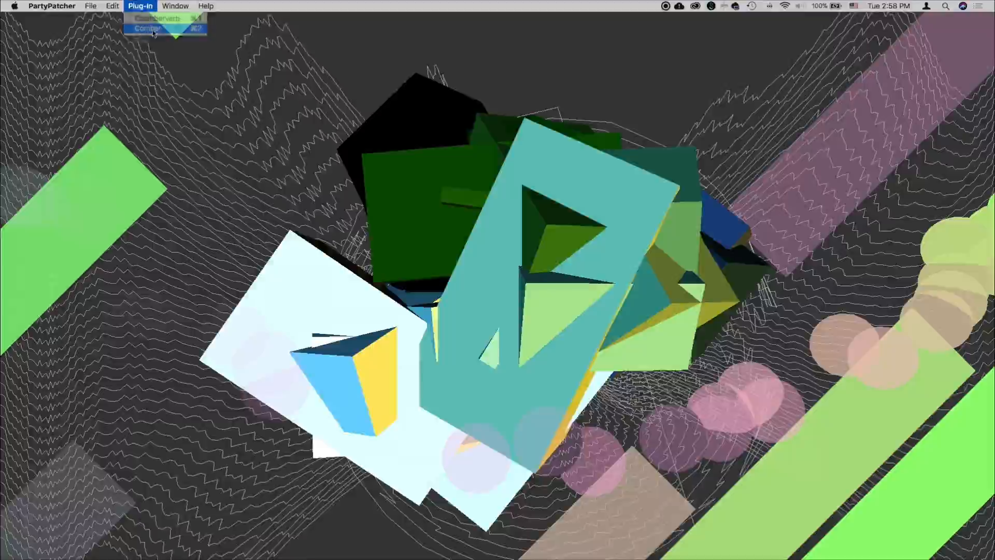
left_click(153, 30)
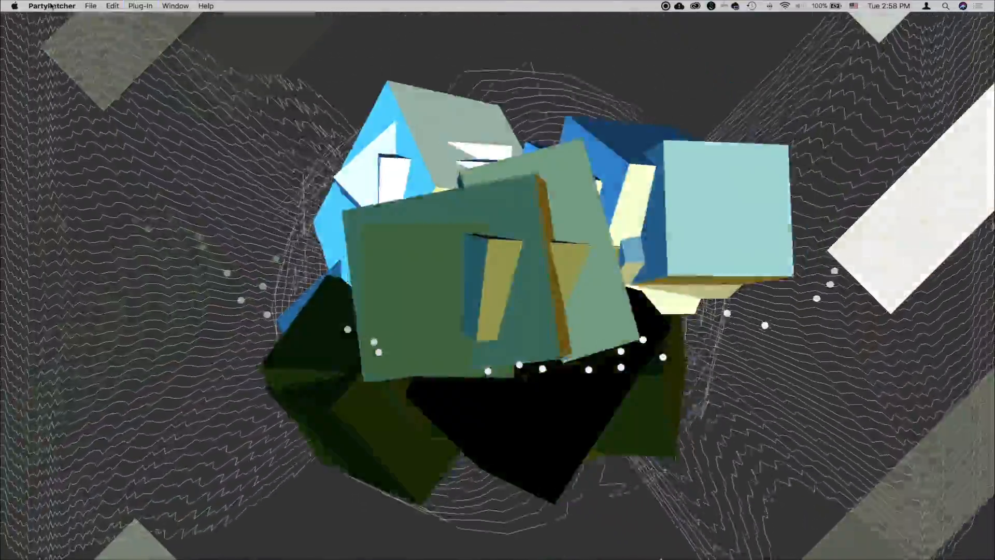
left_click(52, 6)
left_click(53, 87)
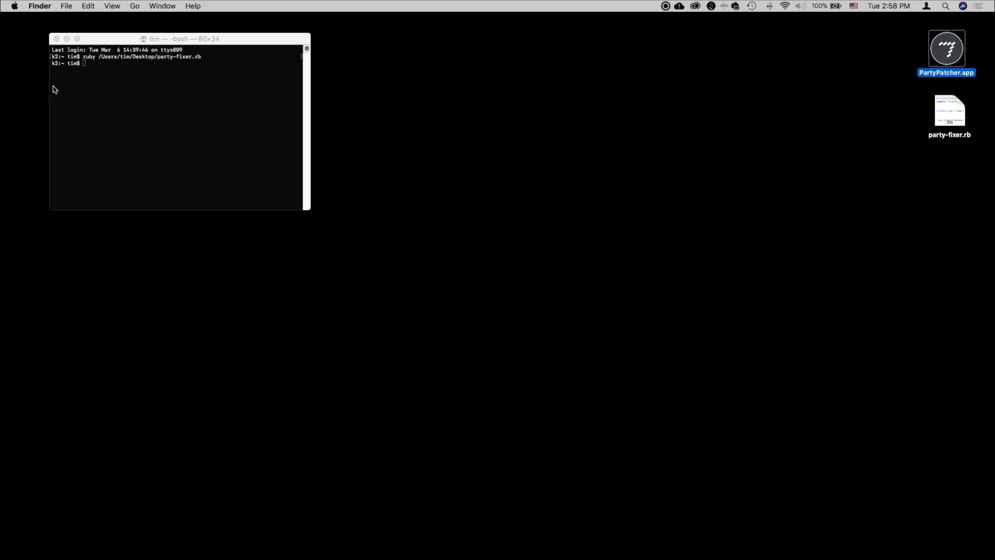
left_click(606, 73)
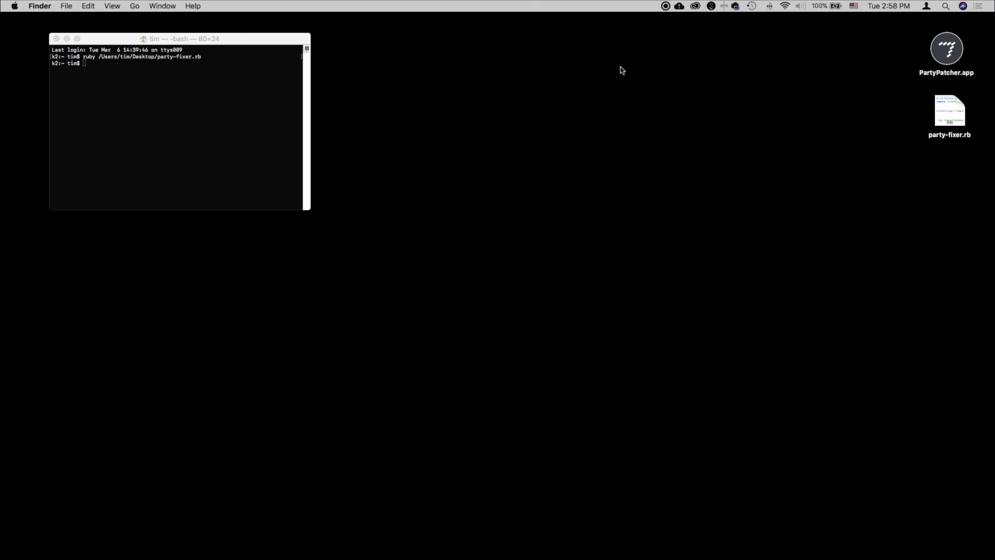
left_click(956, 48)
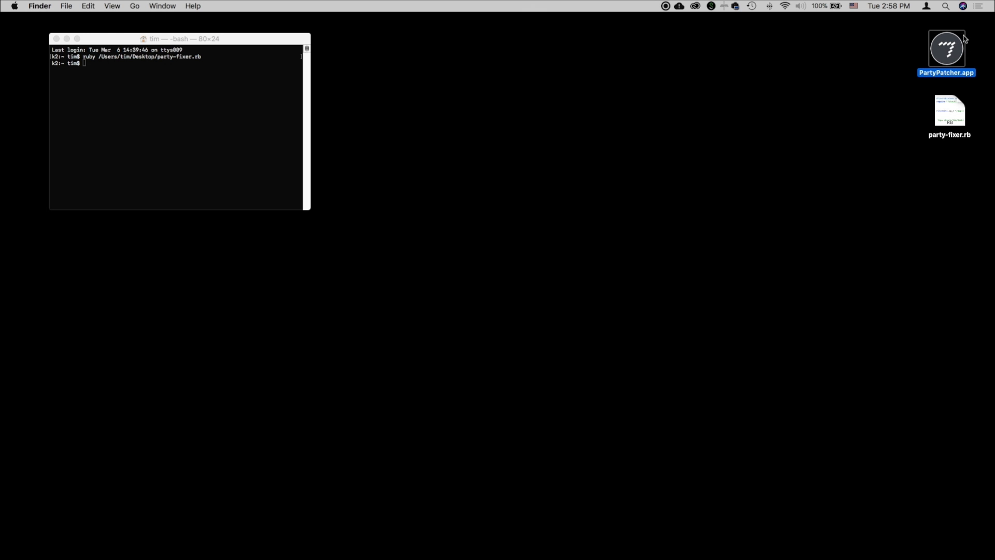
left_click(914, 44)
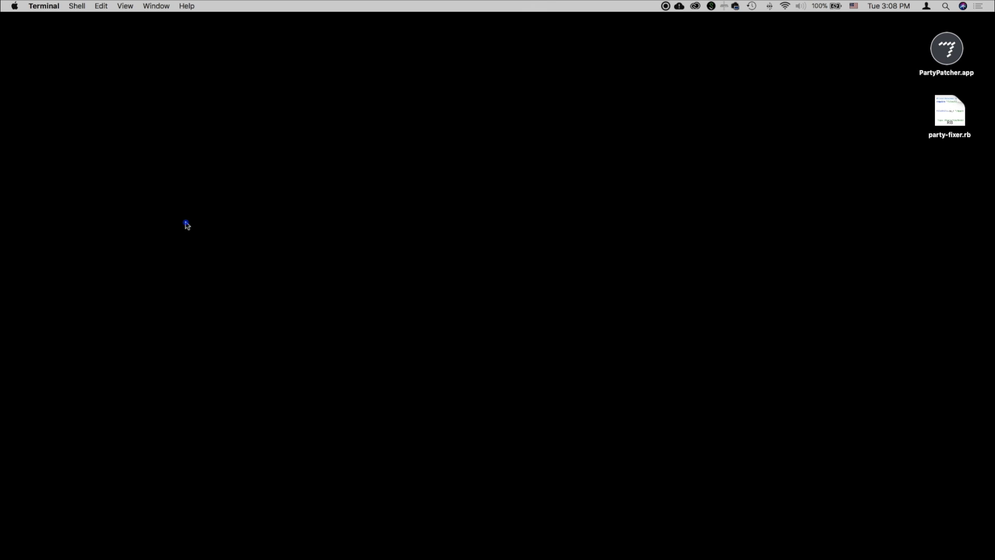
- Switch to Keynote using the application switcher
left_click(186, 223)
key("super+Tab")
key("super+Tab")
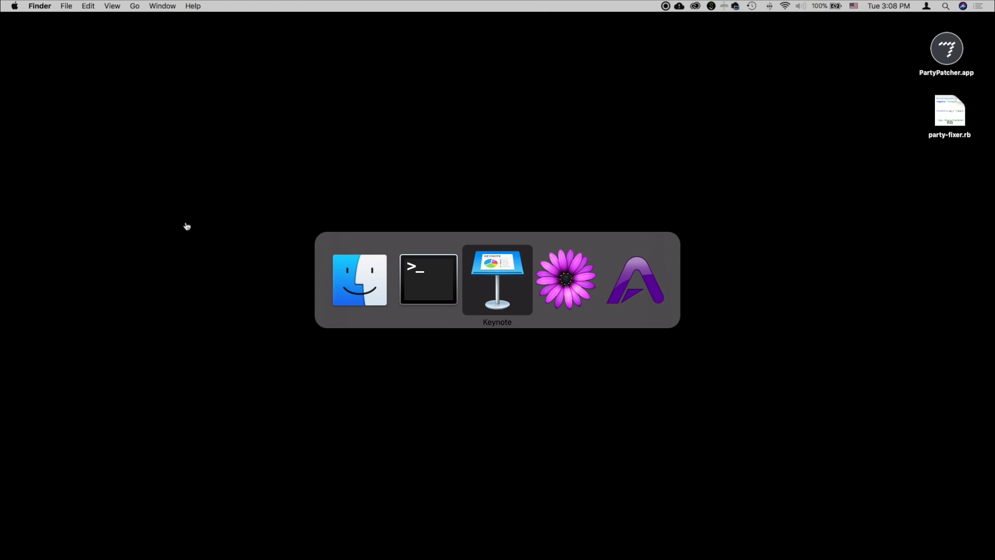
left_click(73, 6)
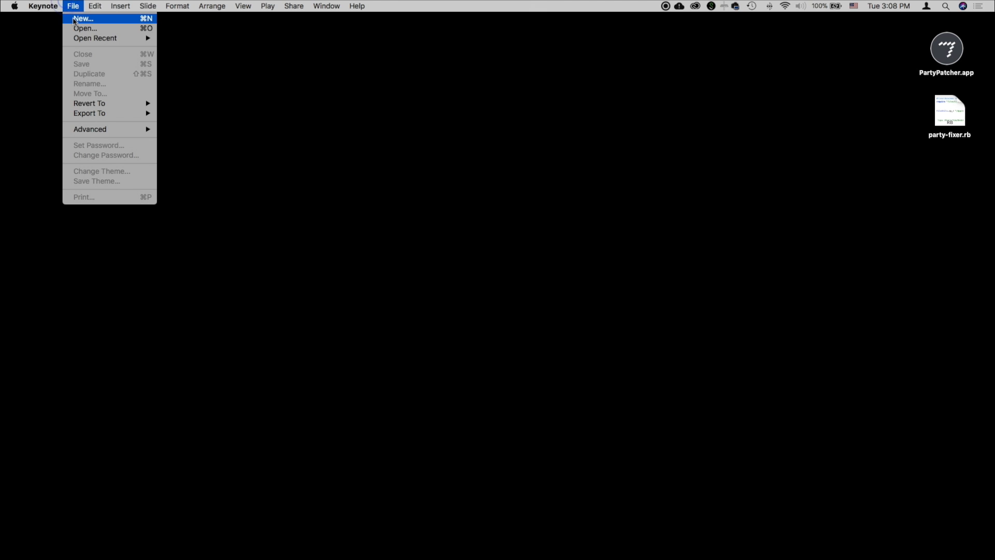
left_click(75, 19)
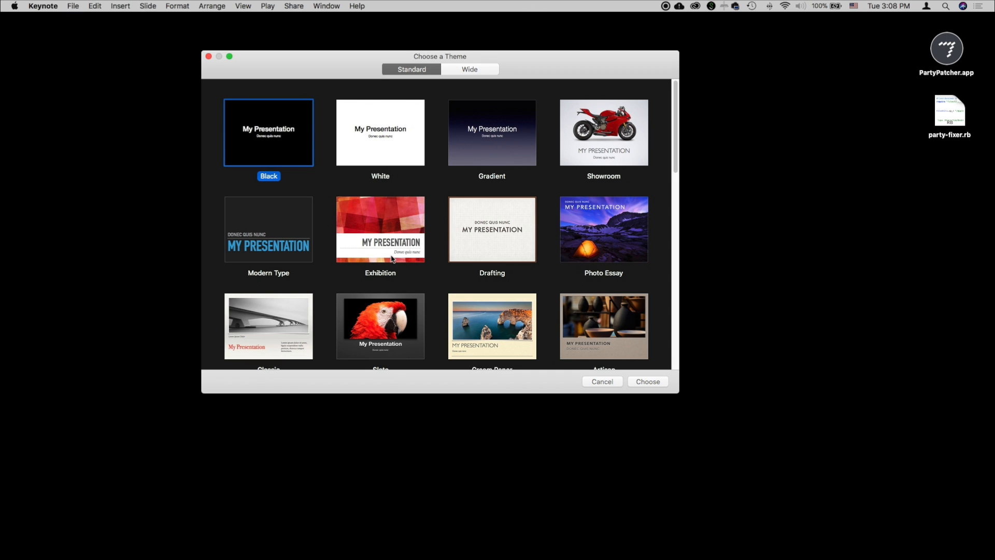
double_click(388, 233)
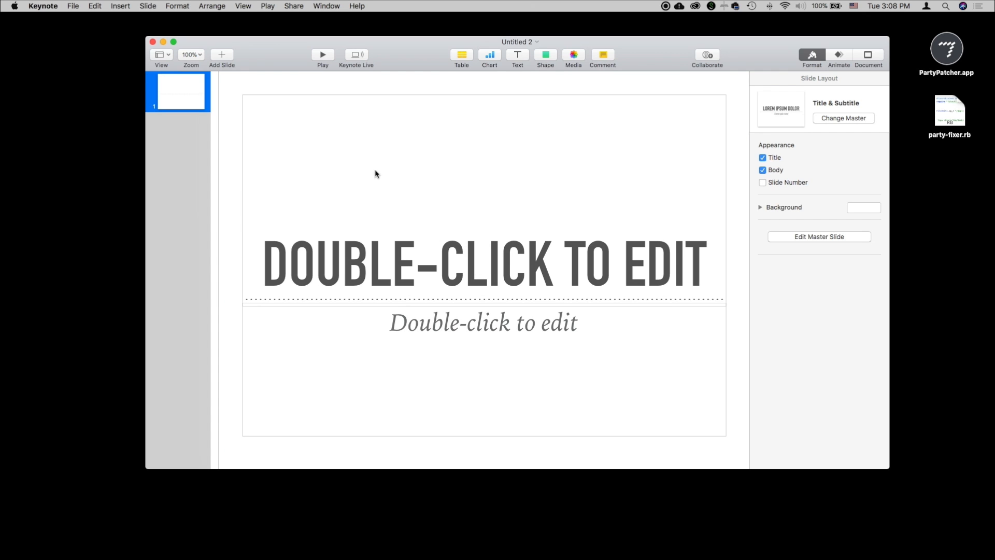
left_click(152, 42)
- Create a new standard presentation with the Modern Type theme
left_click(73, 6)
left_click(78, 16)
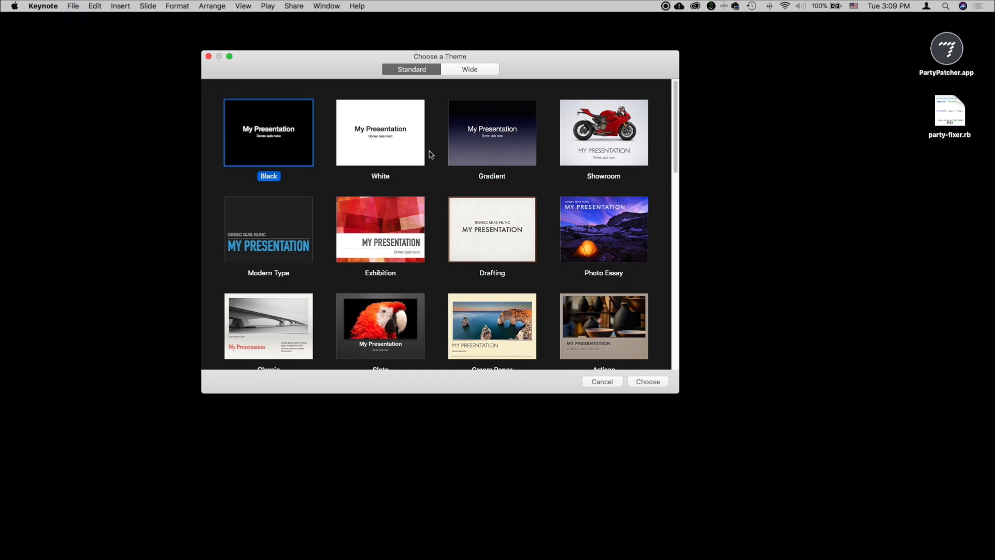
double_click(290, 226)
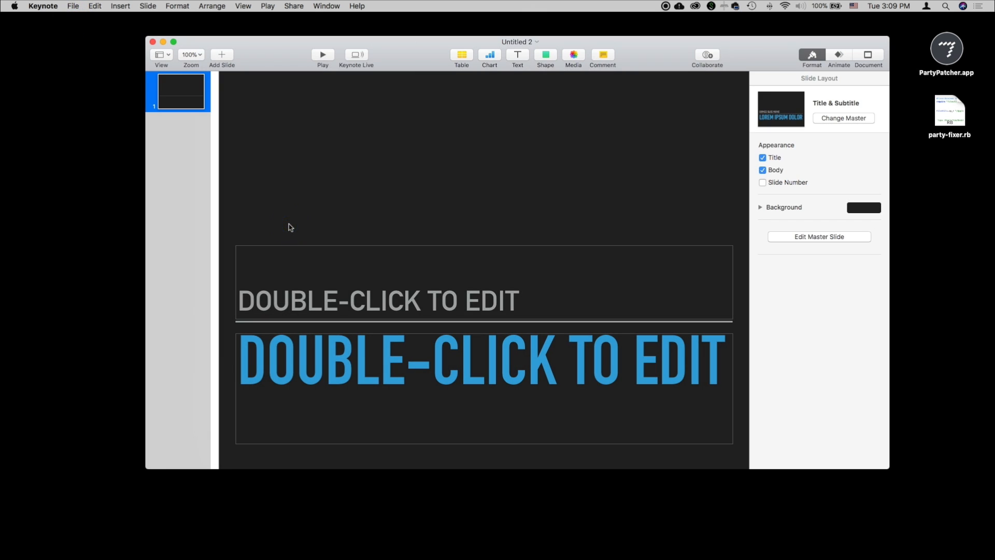
- Delete the subtitle placeholder above the divider line on the title slide
left_click(497, 253)
left_click(439, 212)
left_click(432, 276)
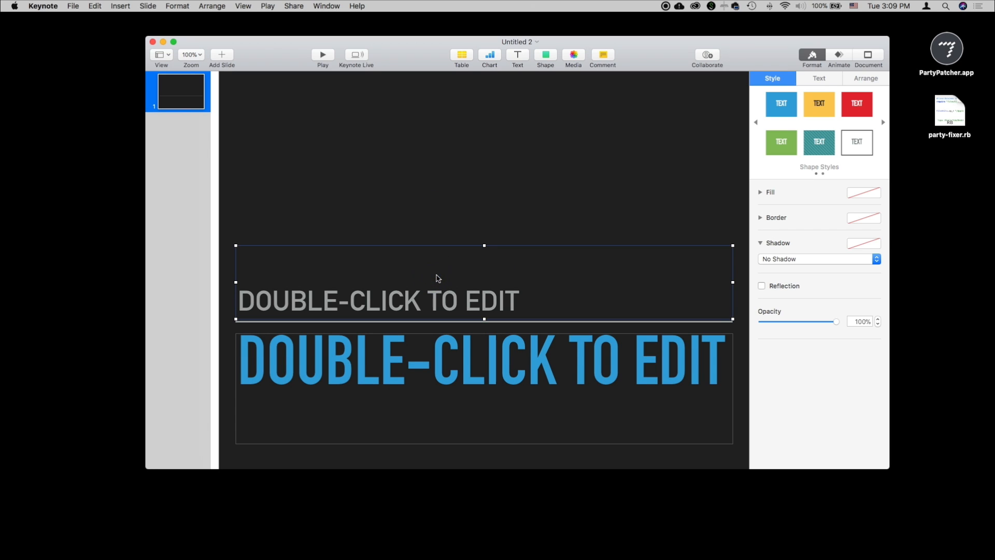
key("Delete")
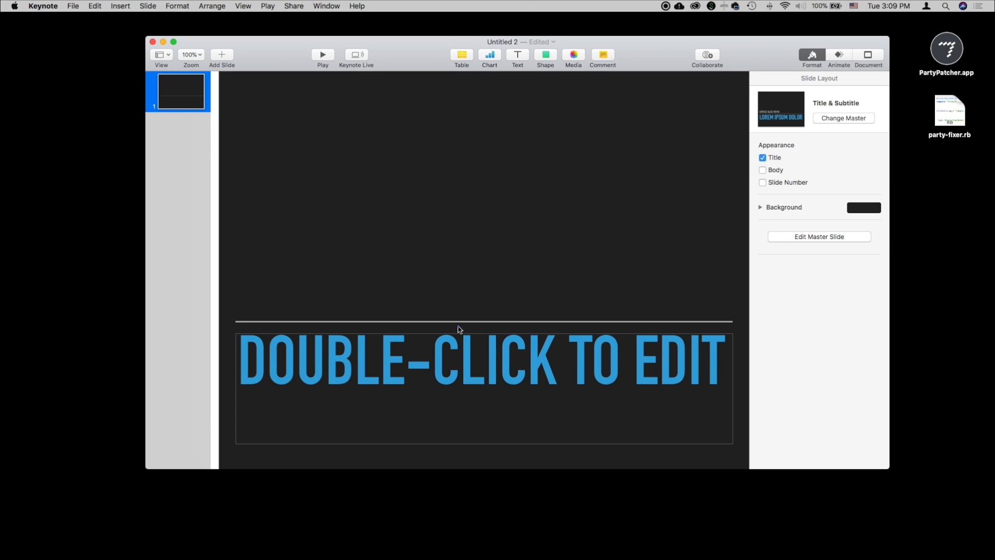
- Move the title placeholder above the divider line and enter PARTY as its text
left_click(482, 375)
left_click_drag(482, 375, 463, 212)
double_click(463, 212)
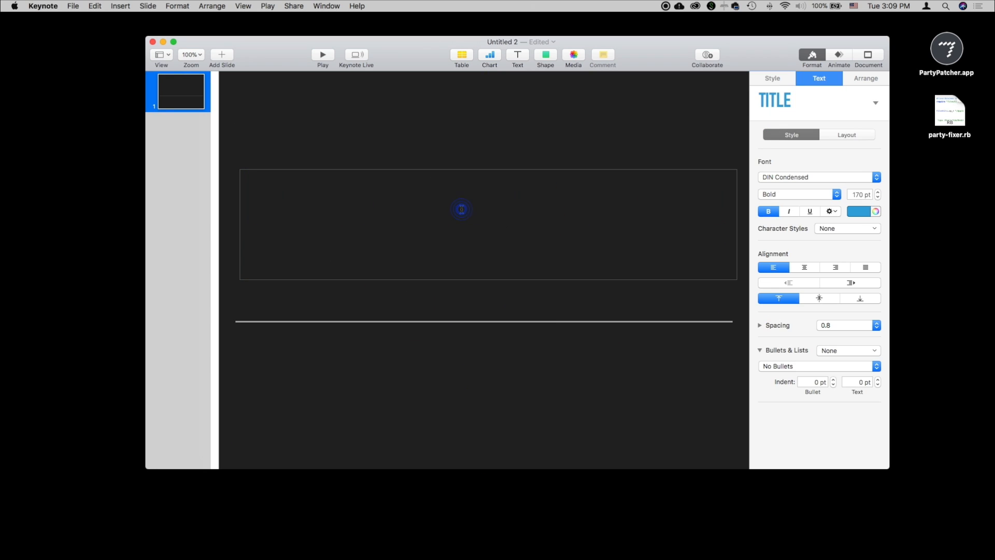
type("P")
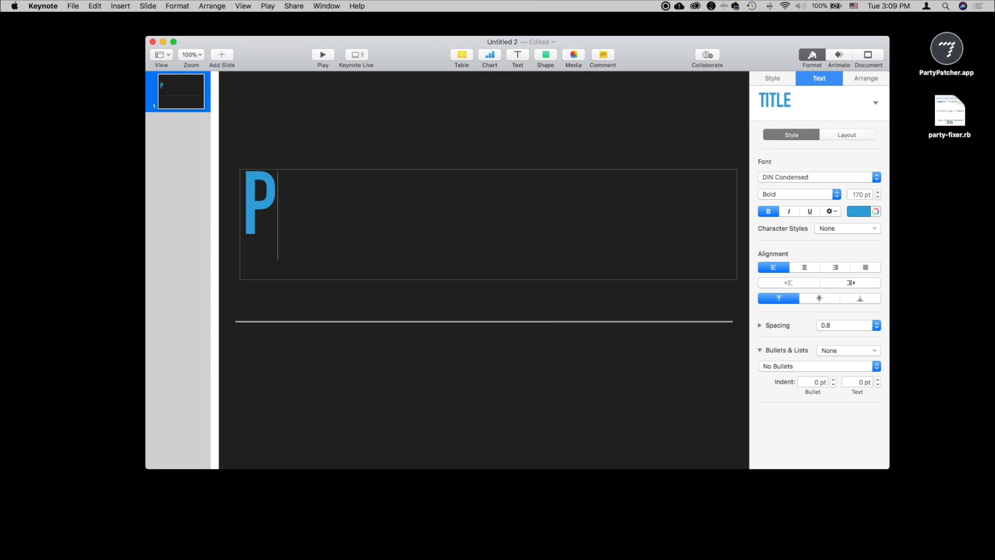
type("ART")
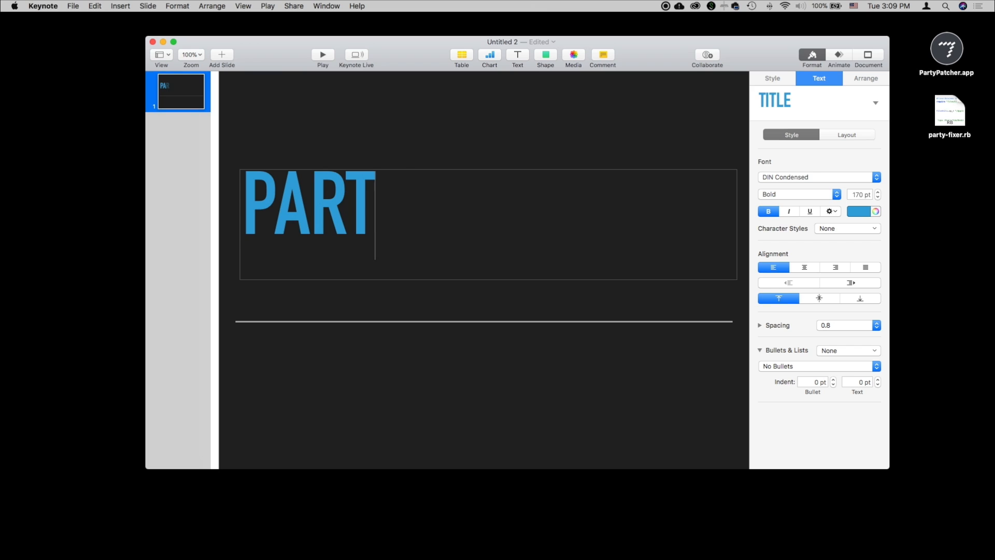
type("Y")
- Narrow the title text box to fit the word PARTY and place it near the slide's upper middle
left_click(513, 302)
left_click(496, 238)
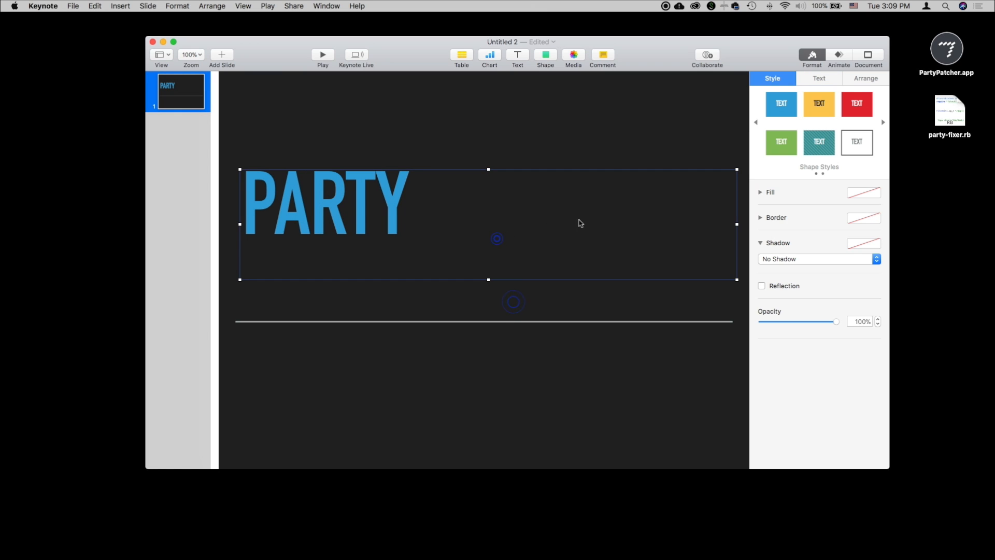
left_click_drag(735, 224, 573, 214)
left_click(397, 325)
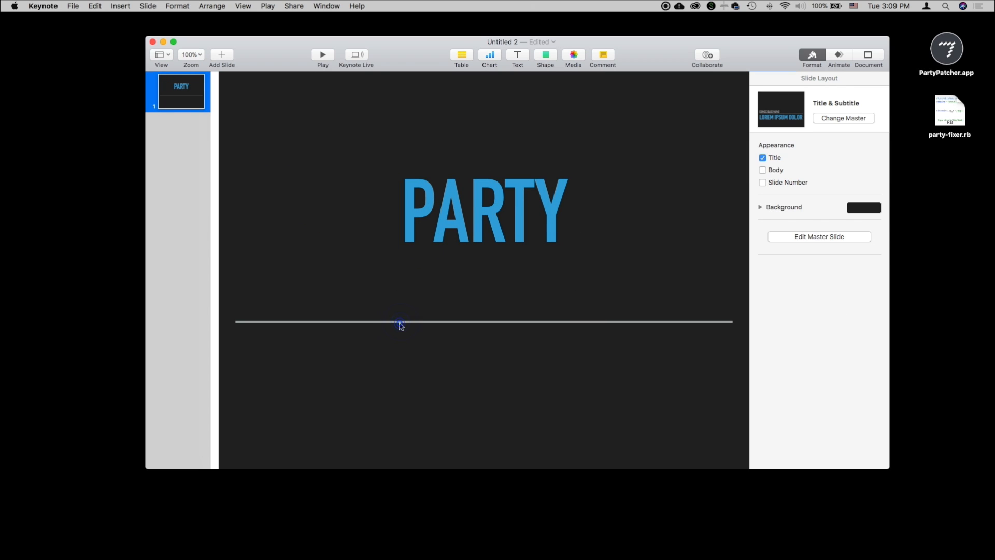
left_click_drag(473, 223, 455, 187)
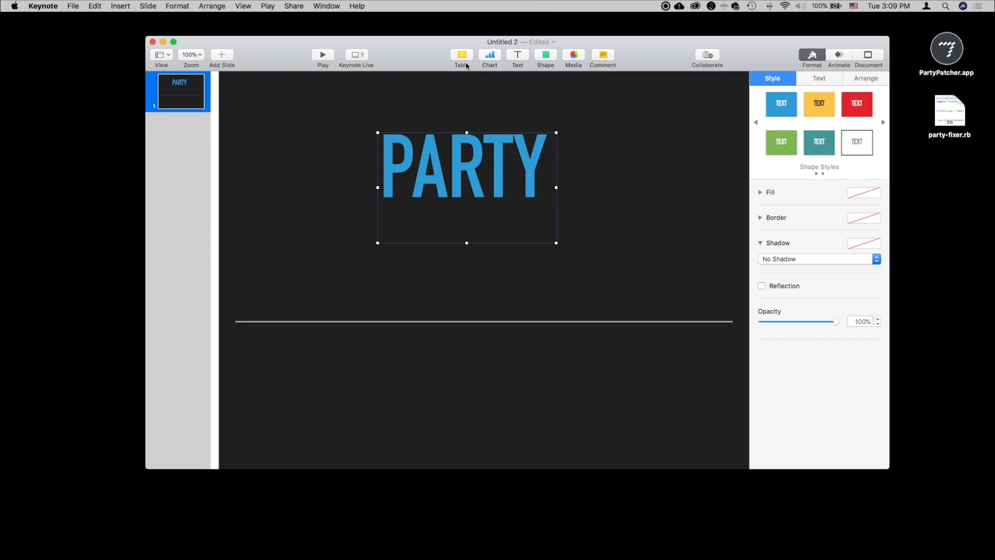
- Insert a square shape and reshape it into a rectangle as wide as PARTY, directly beneath the word
left_click(549, 57)
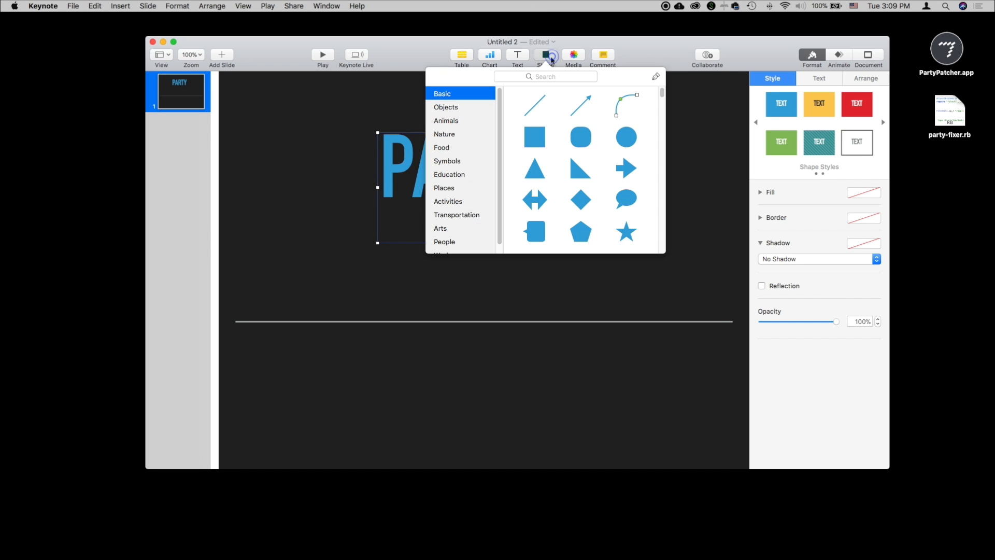
left_click(535, 143)
left_click_drag(475, 268, 544, 260)
left_click(594, 233)
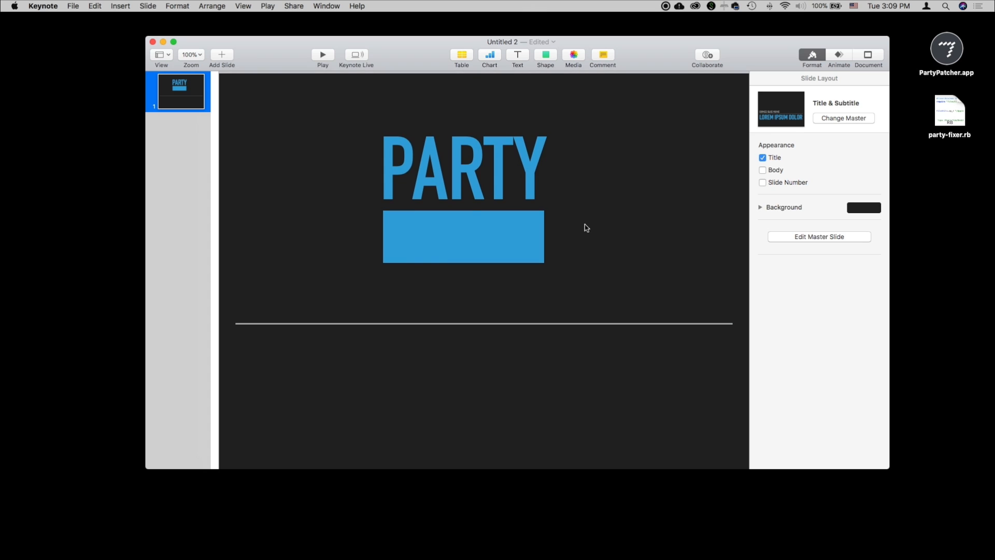
- Capture a square area of the slide around the PARTY title and blue rectangle as a screenshot
left_click(494, 321)
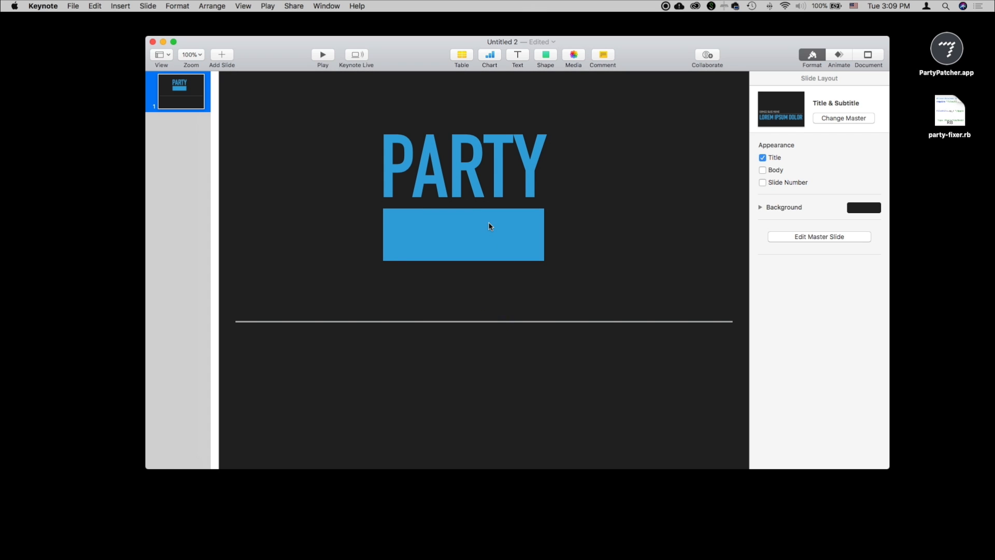
key("super+shift+4")
left_click_drag(347, 87, 612, 354)
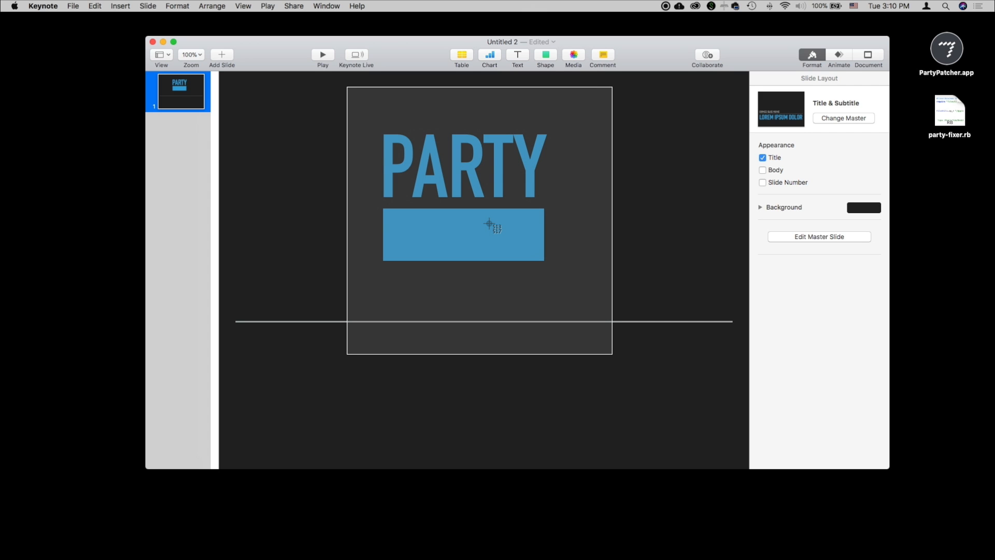
left_click_drag(612, 354, 615, 355)
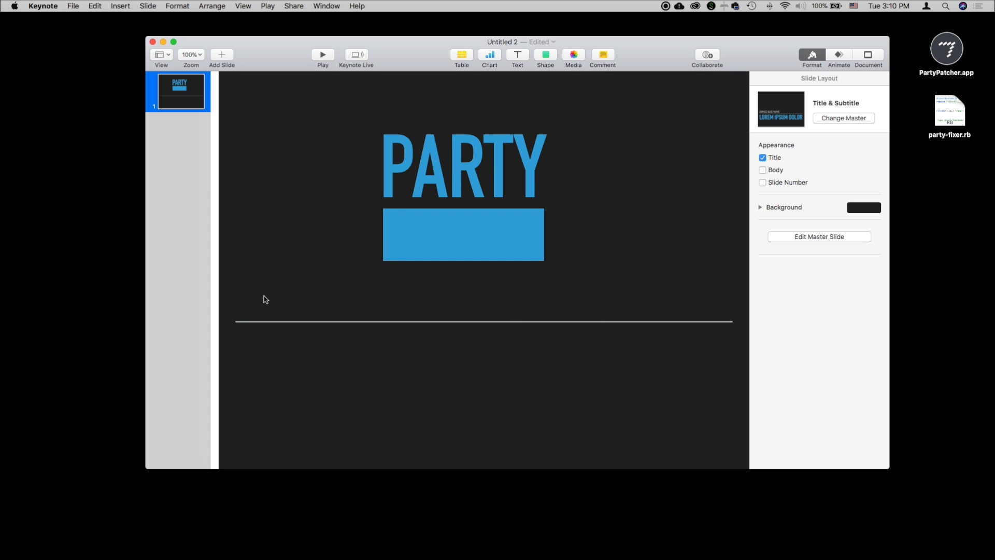
- Move the PARTY title and blue rectangle down together so the rectangle sits just above the divider line
left_click(546, 326)
left_click_drag(614, 286, 320, 131)
left_click_drag(465, 170, 479, 223)
left_click(528, 147)
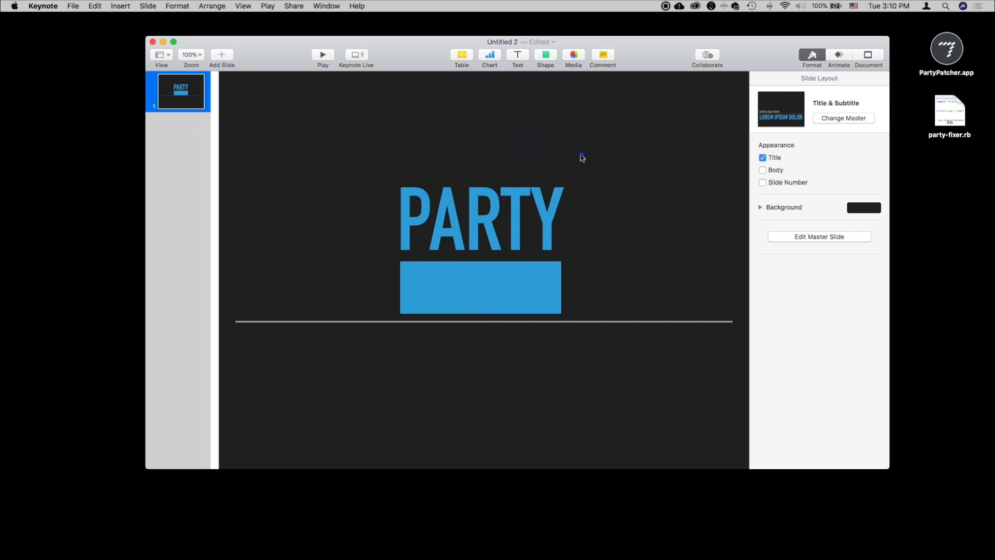
left_click_drag(582, 154, 414, 332)
left_click_drag(428, 232, 429, 232)
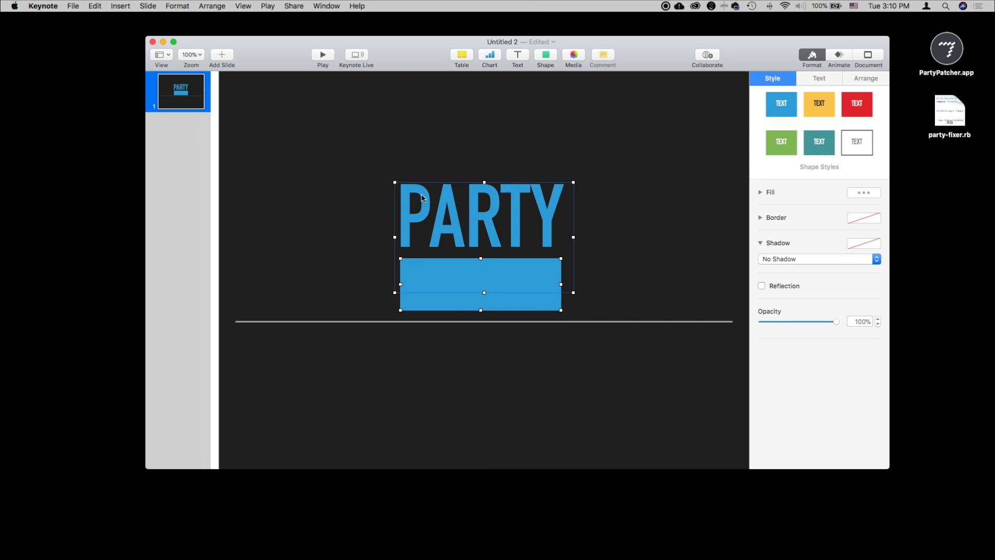
left_click(416, 160)
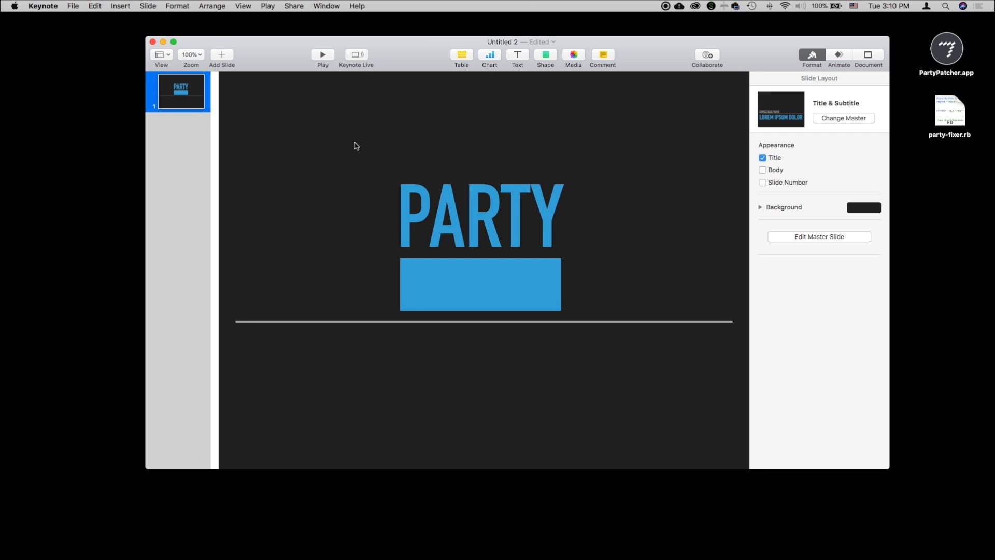
- Copy a square screenshot to the clipboard, covering the repositioned PARTY graphic and the area below the divider line
key("super+shift+4")
left_click_drag(365, 147, 629, 411)
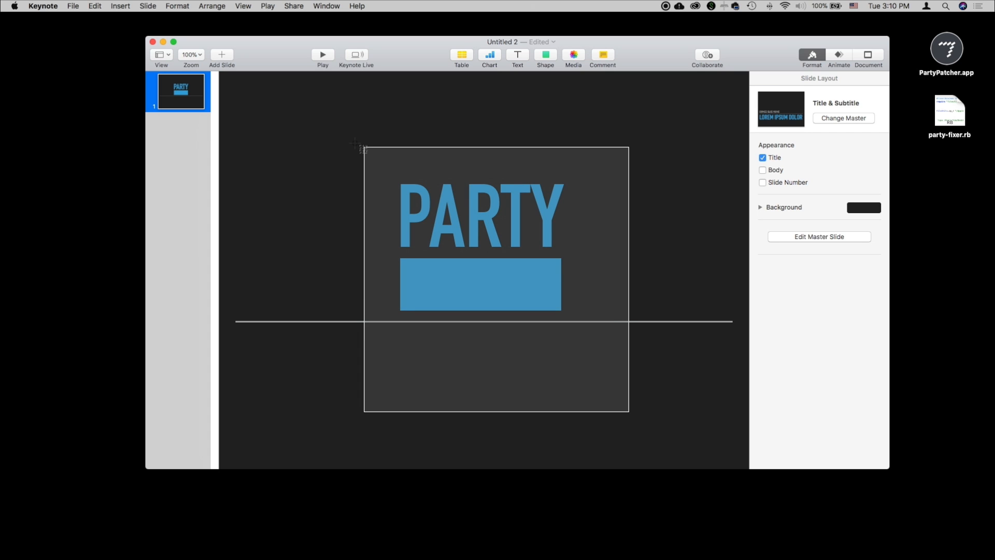
left_click_drag(629, 412, 630, 414)
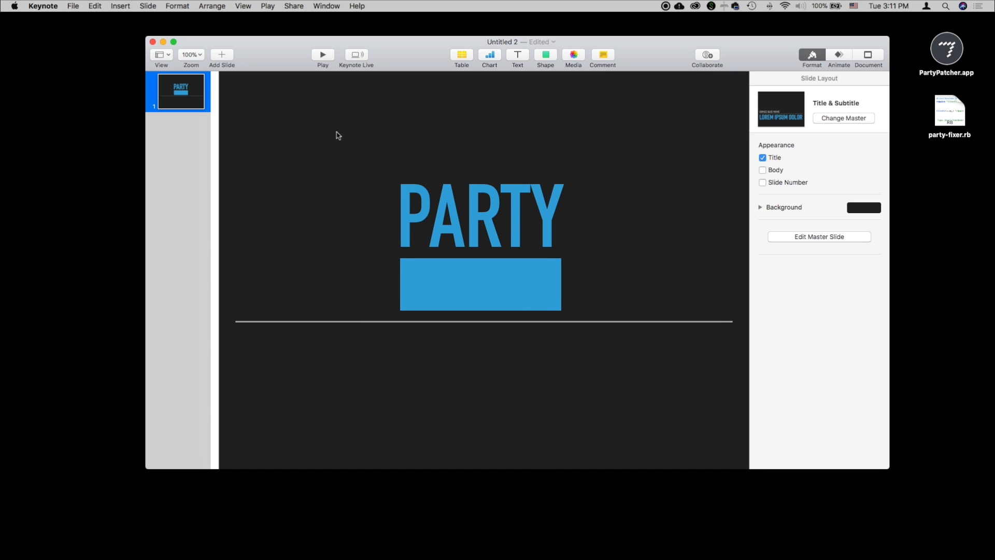
- Open Preview from the Applications folder and create a new image from the clipboard
key("super+Tab")
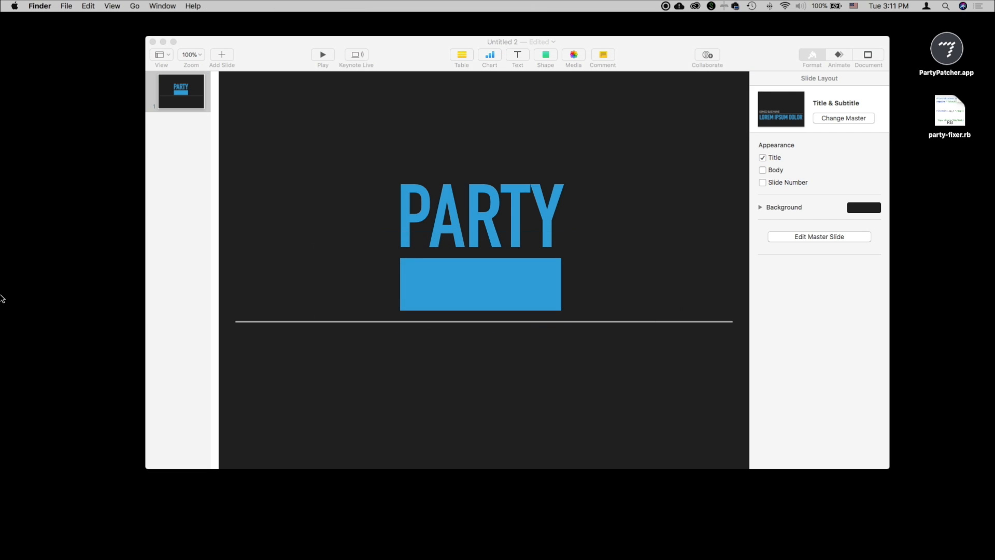
mouse_move(2, 293)
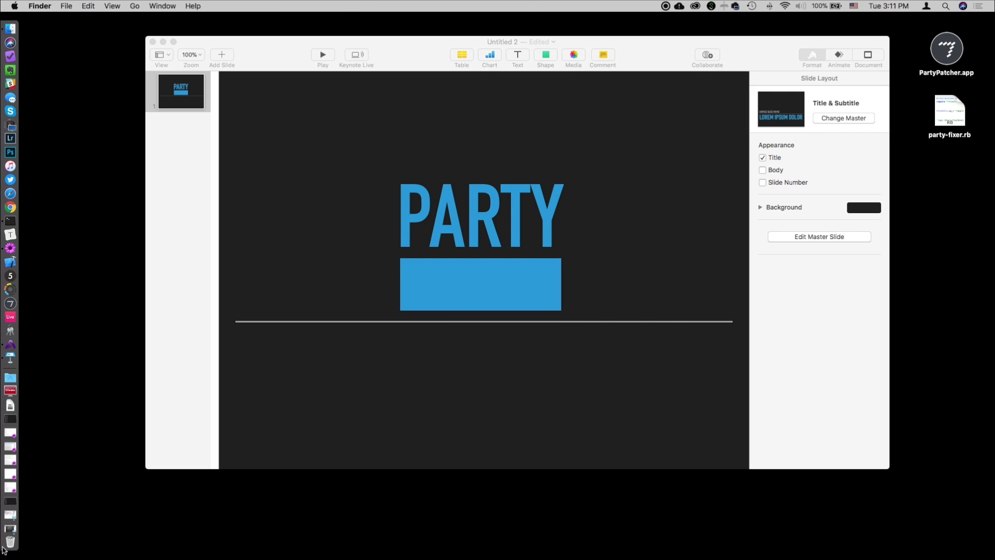
left_click(10, 377)
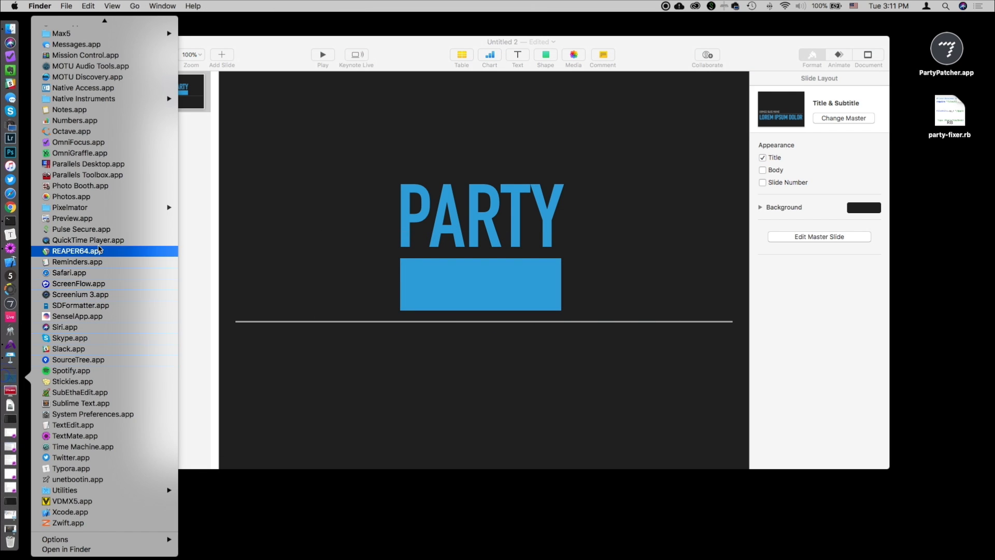
left_click(68, 218)
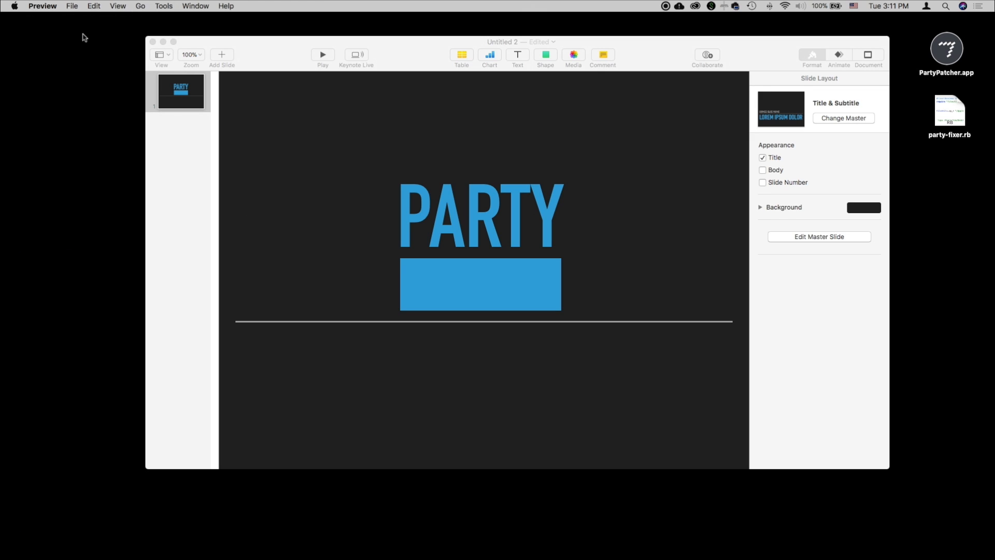
left_click(71, 6)
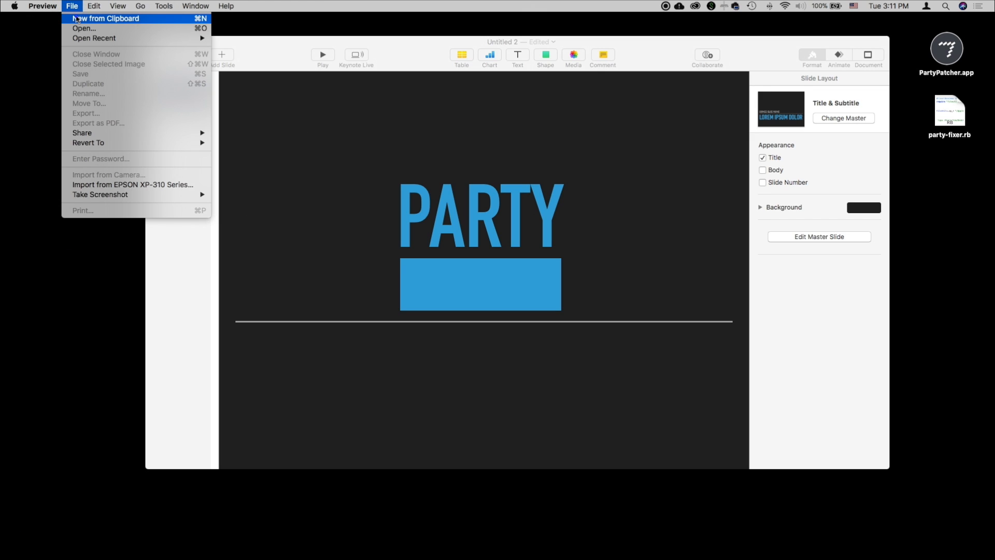
left_click(76, 20)
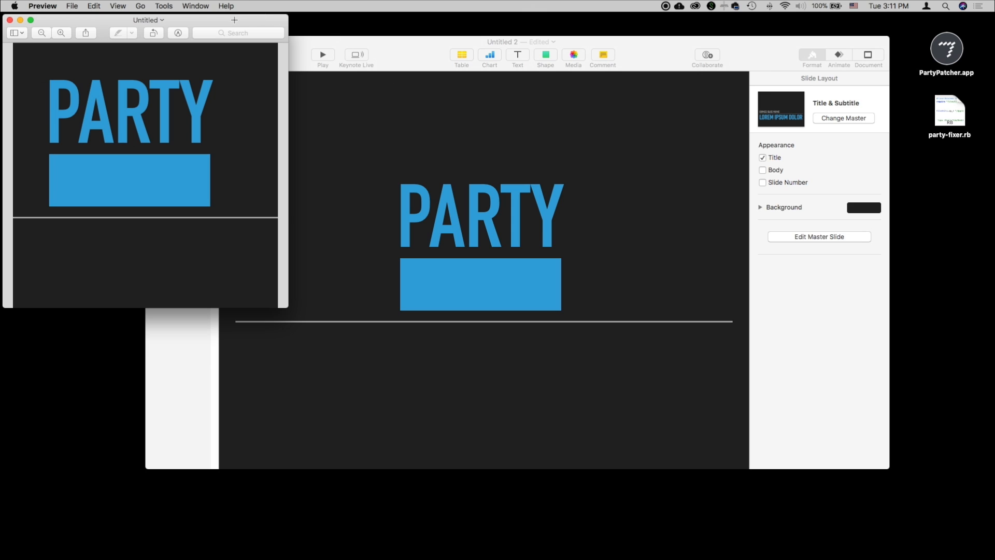
- Hide Keynote and reposition the Preview image window on the cleared desktop
left_click_drag(235, 20, 342, 60)
left_click_drag(411, 47, 440, 43)
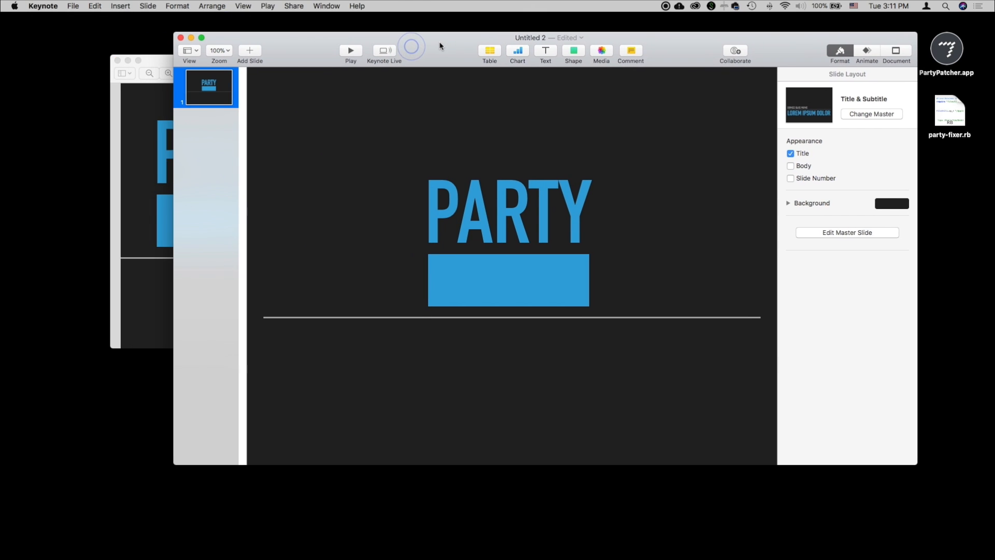
key("super+h")
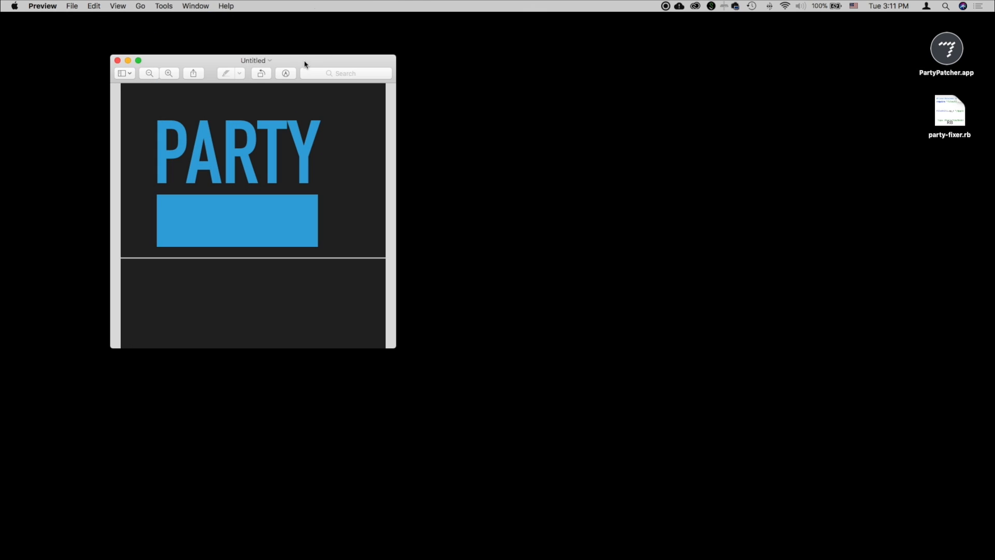
left_click_drag(304, 64, 356, 48)
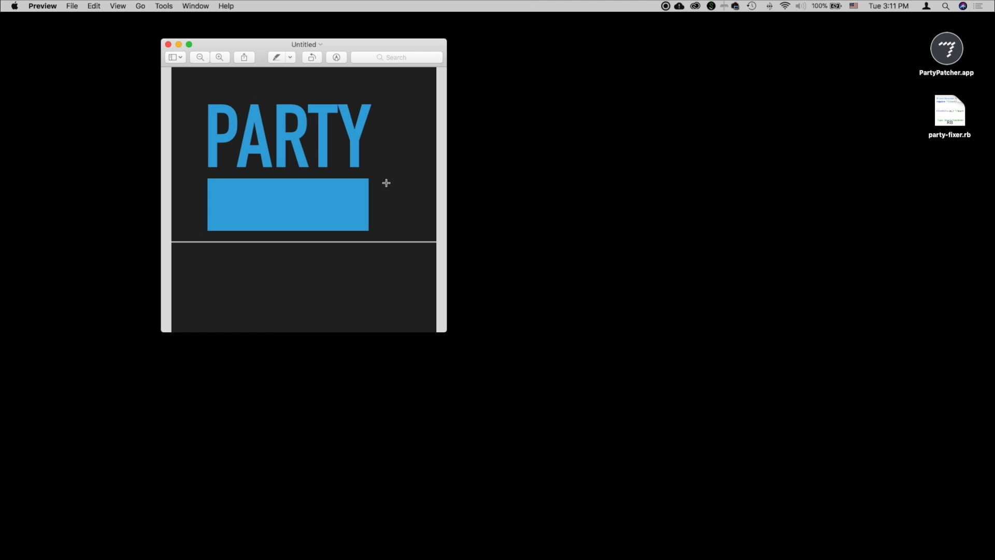
left_click_drag(362, 47, 337, 46)
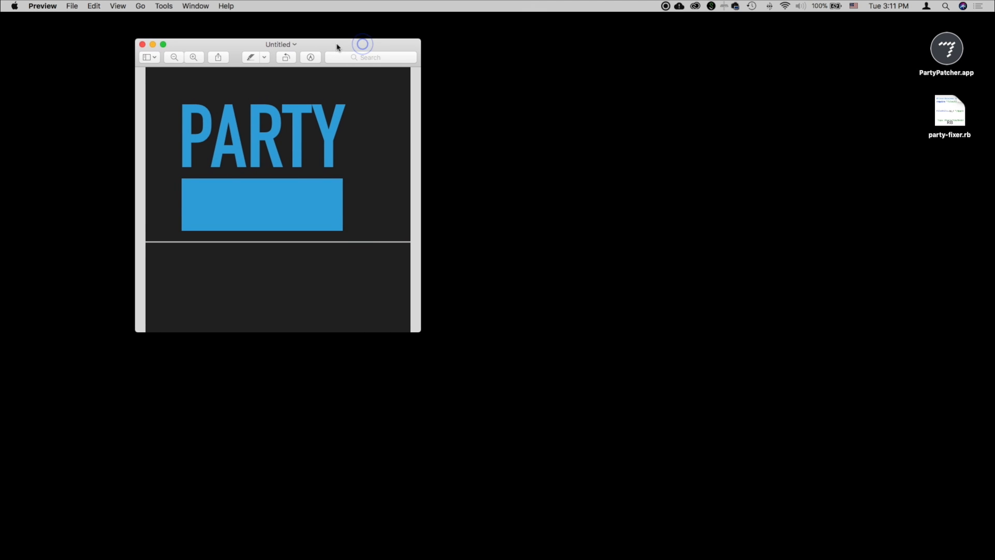
- Save the image to the Desktop in PNG format as party-icon.png
left_click(73, 6)
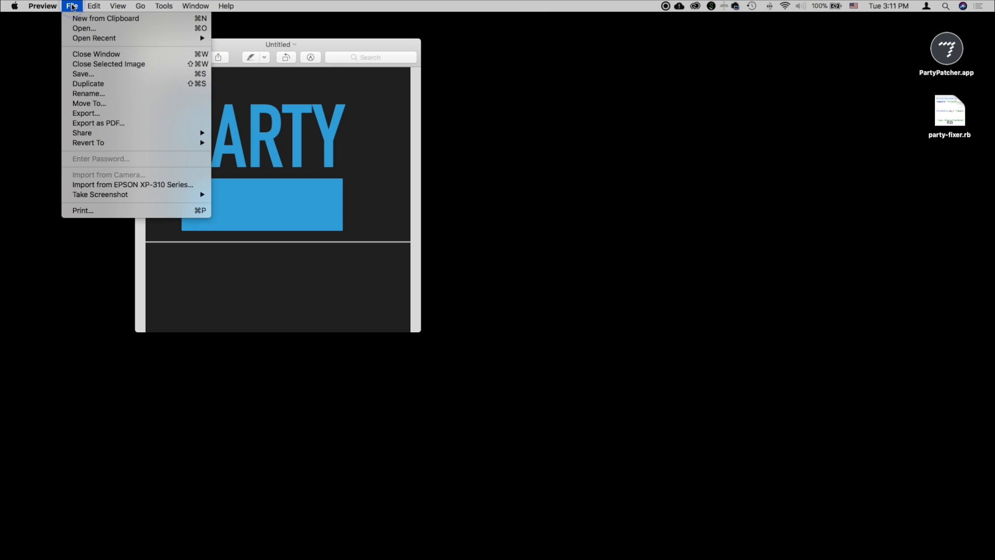
left_click(91, 75)
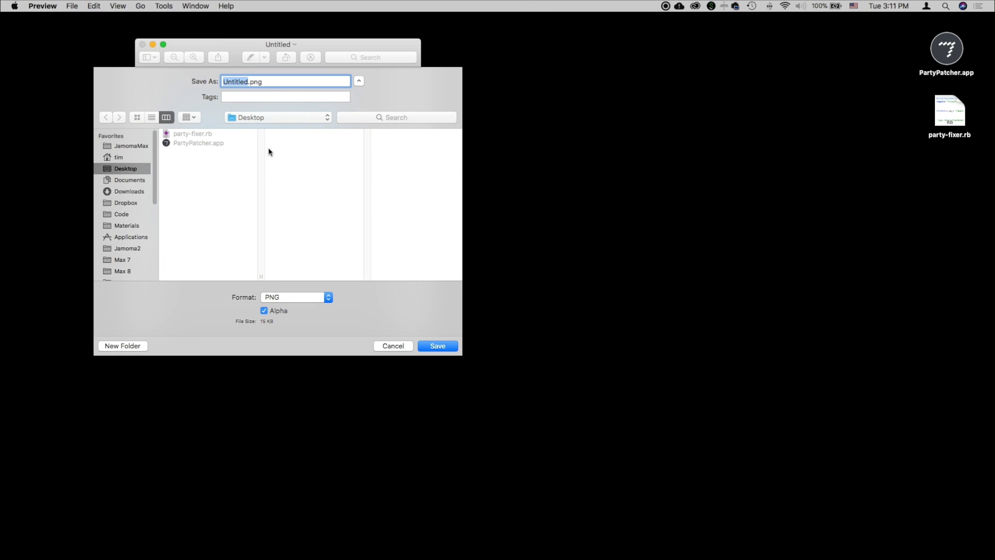
type("party-icon")
left_click(436, 346)
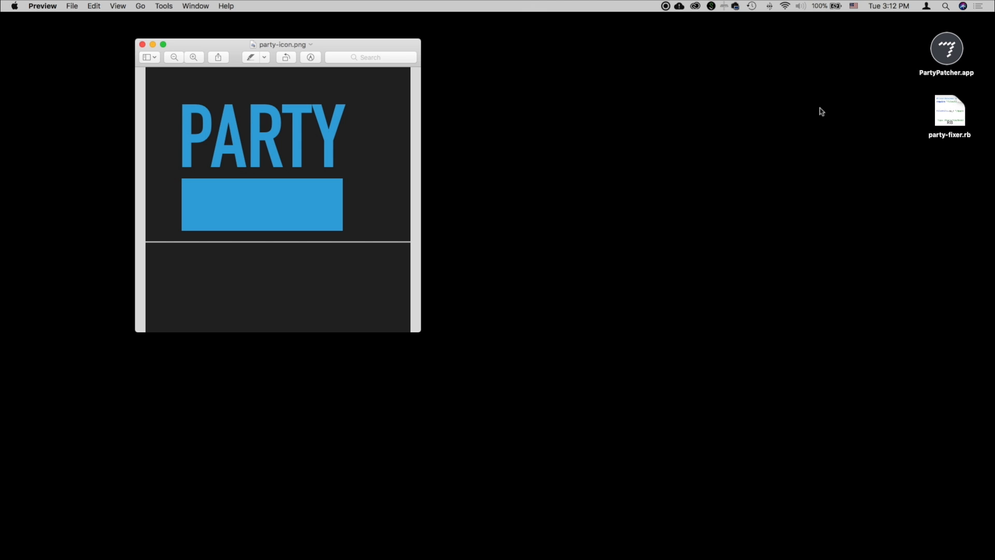
- Show the package contents of PartyPatcher.app in Finder and open the C74 folder inside Contents/Resources
left_click(869, 53)
left_click(946, 52)
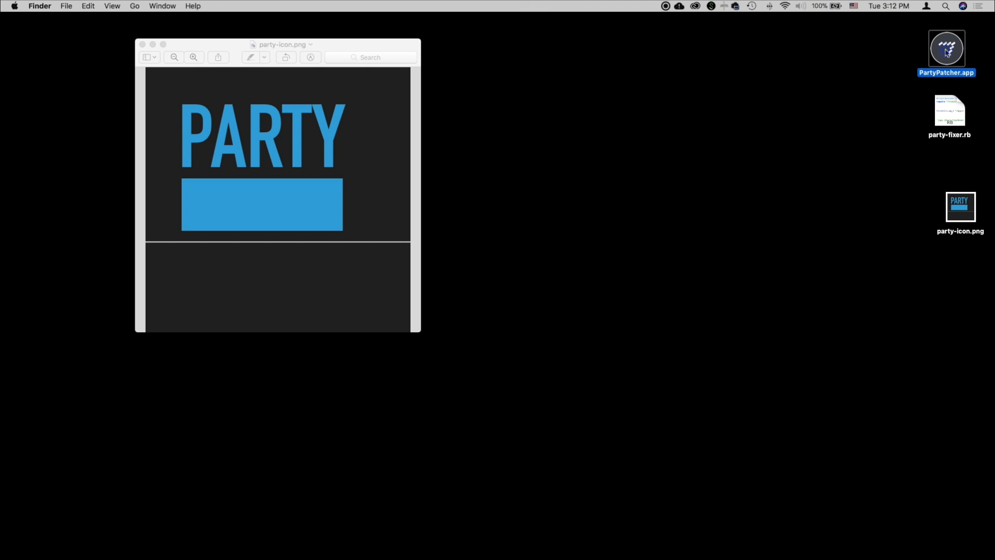
right_click(946, 52)
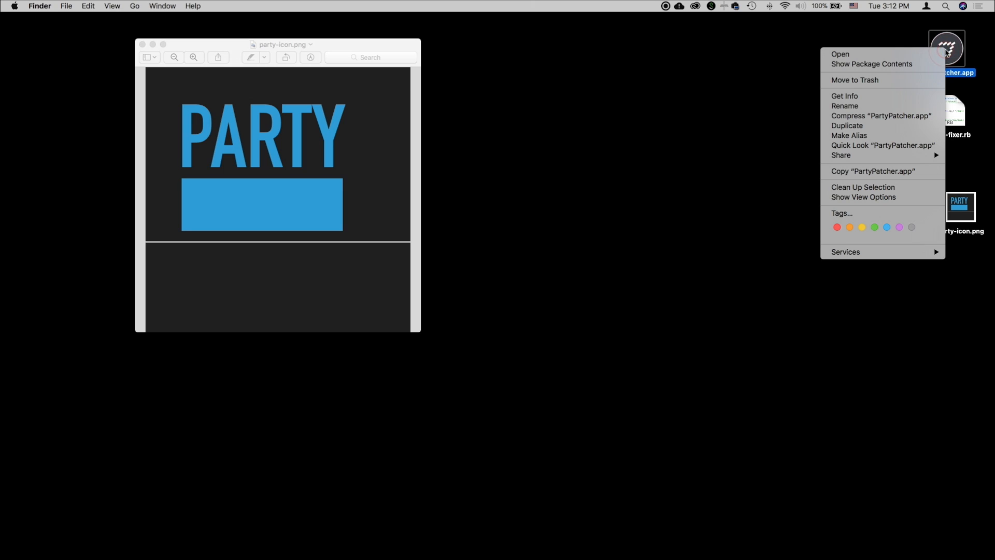
left_click(873, 64)
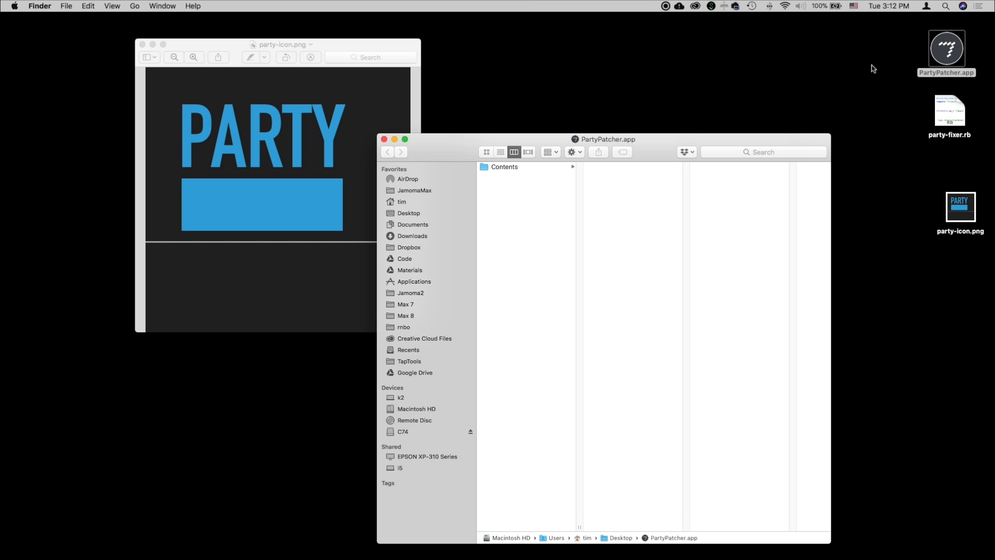
left_click(498, 168)
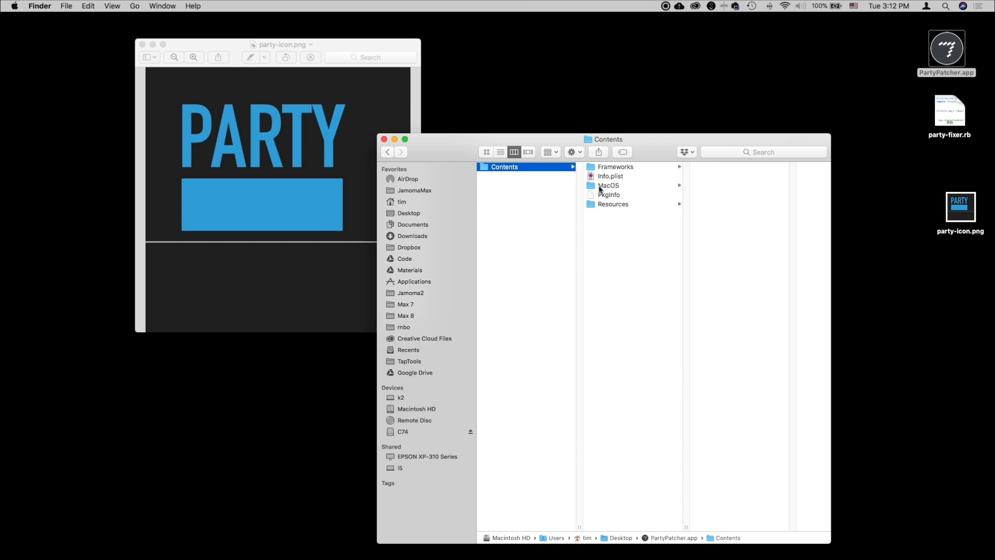
left_click(613, 205)
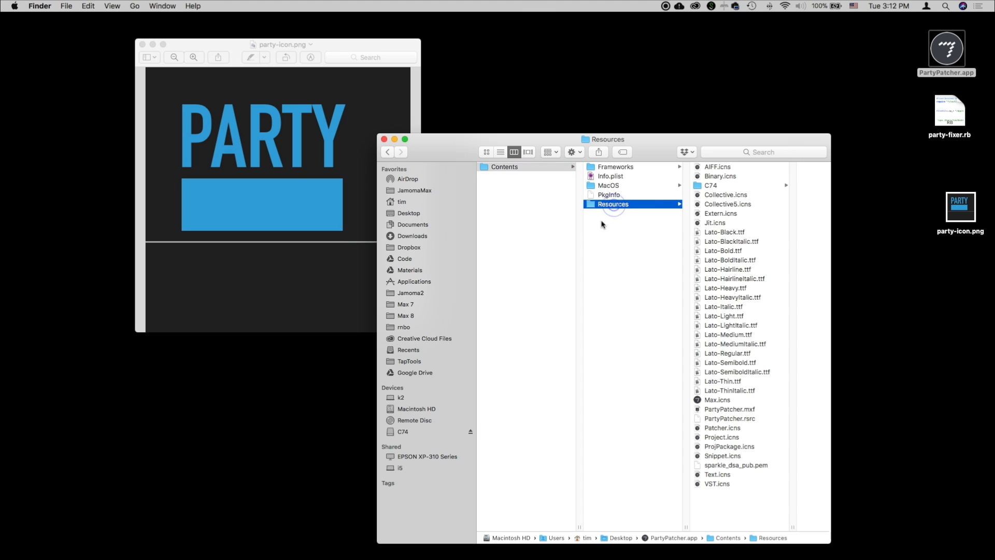
left_click(722, 185)
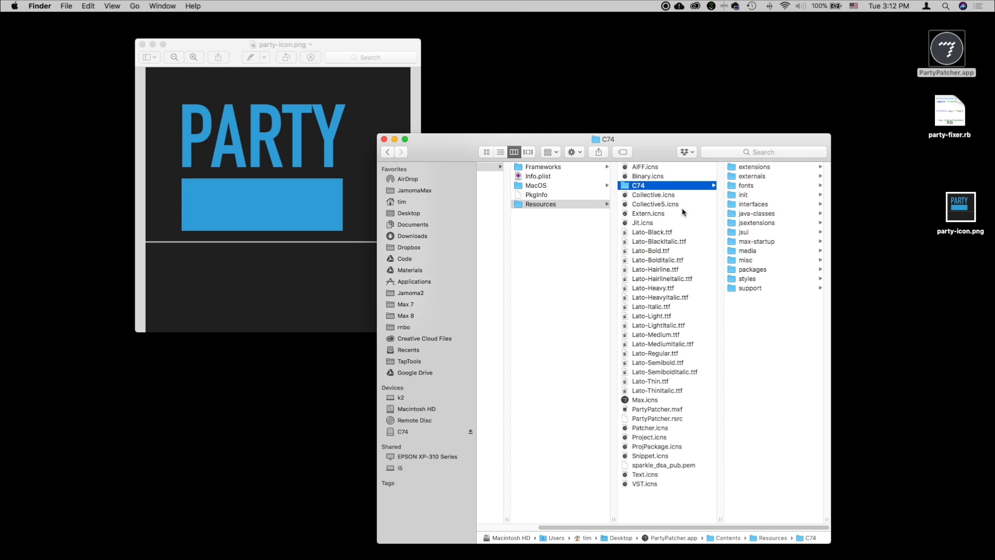
- Preview the Jit, Extern, Collective5, Collective, Binary and AIFF .icns files in the Resources folder
left_click(652, 223)
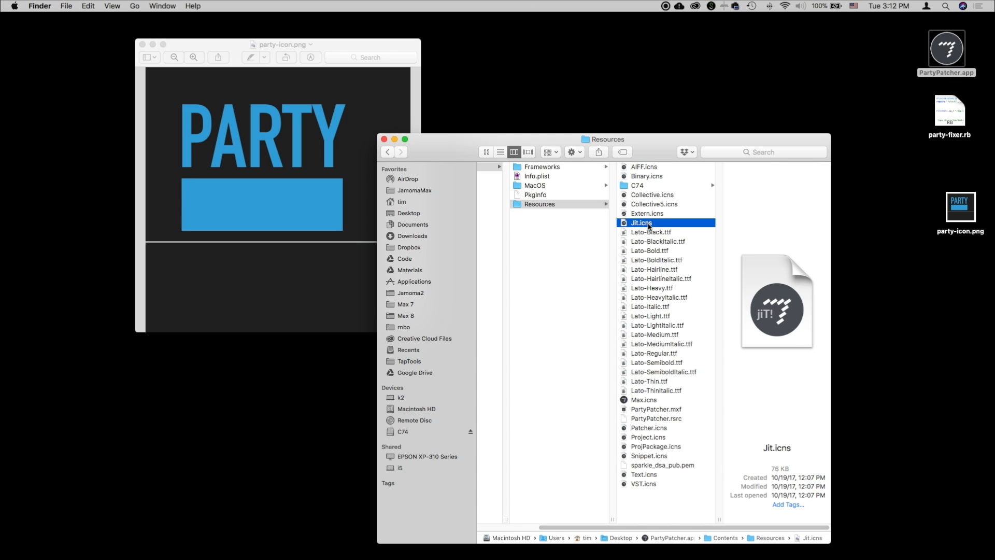
left_click(649, 214)
left_click(647, 203)
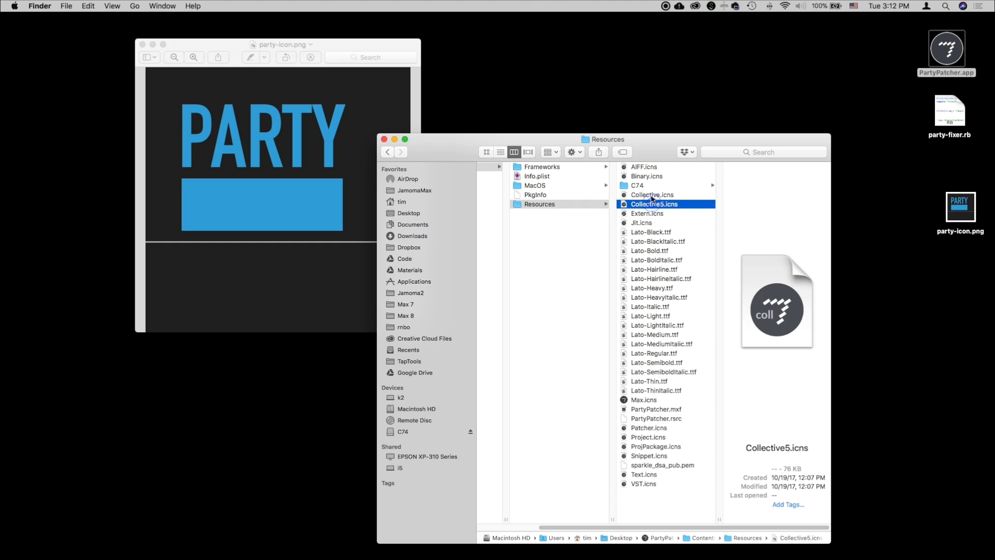
left_click(648, 195)
left_click(648, 177)
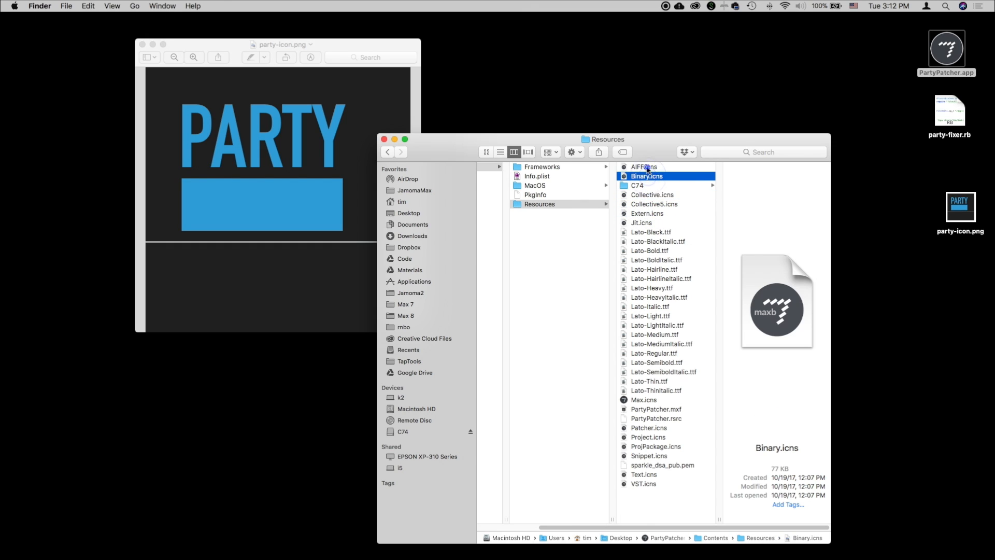
left_click(644, 167)
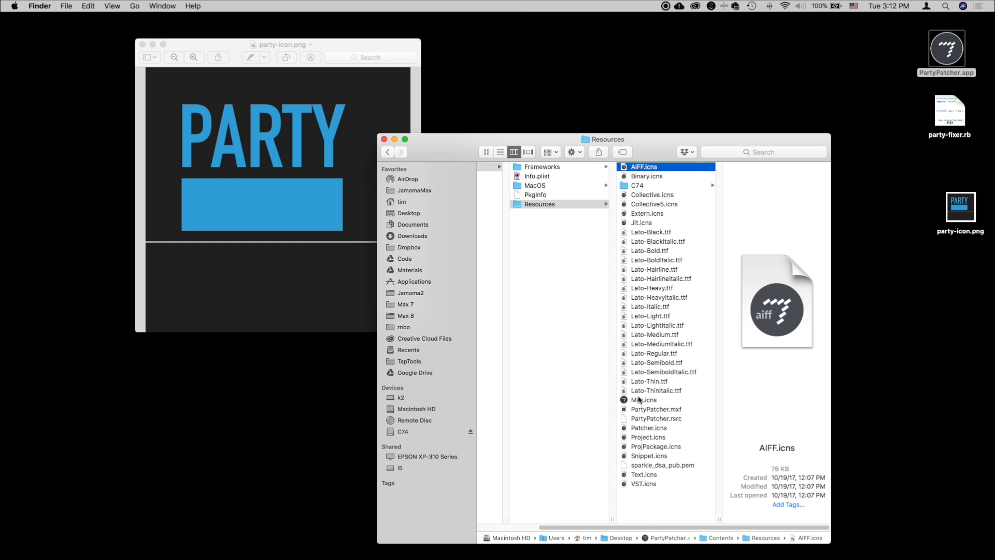
- Open Max.icns from the Resources folder in Preview and enlarge its window to fill most of the screen
left_click(625, 403)
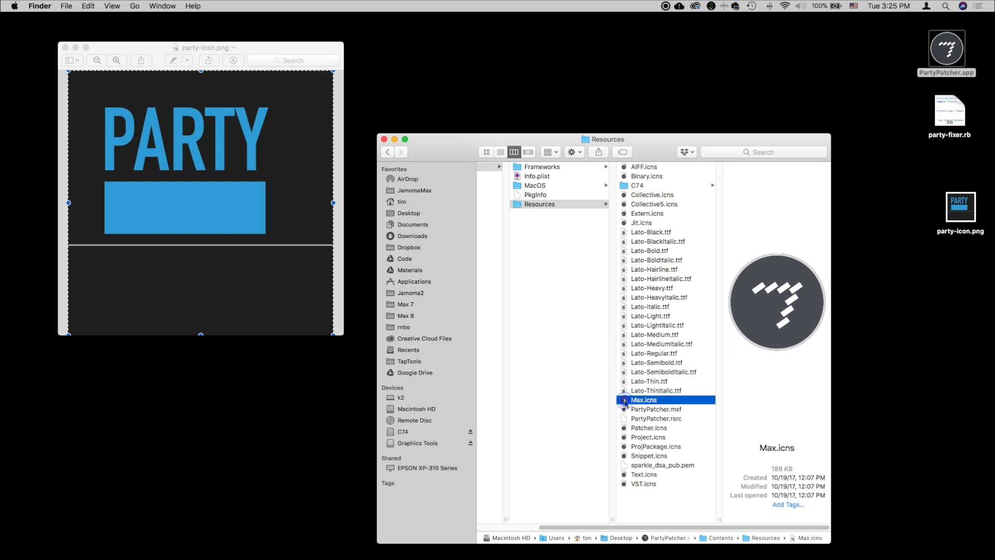
double_click(643, 399)
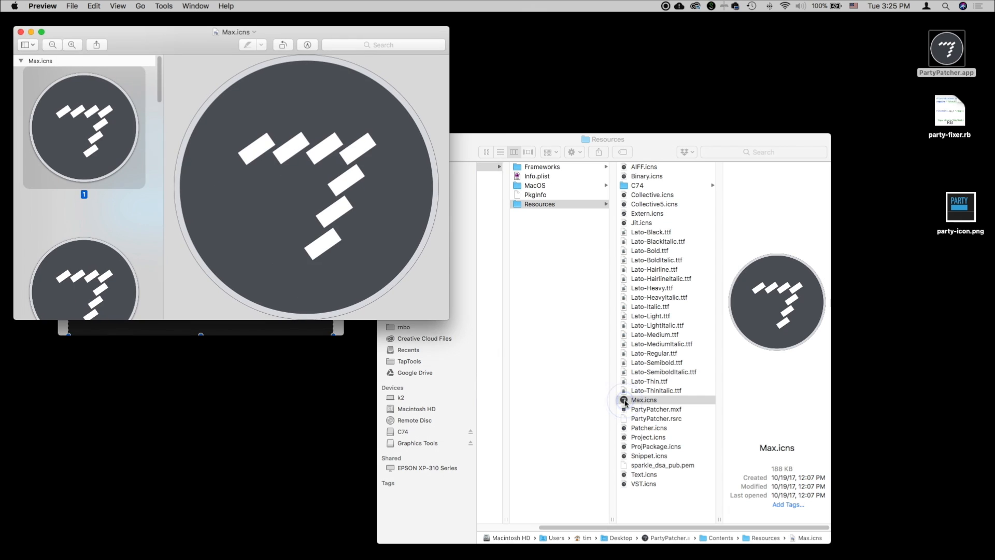
left_click_drag(447, 318, 842, 553)
- Look through all the icon size variants contained in Max.icns, from the largest to the smallest
key("Down")
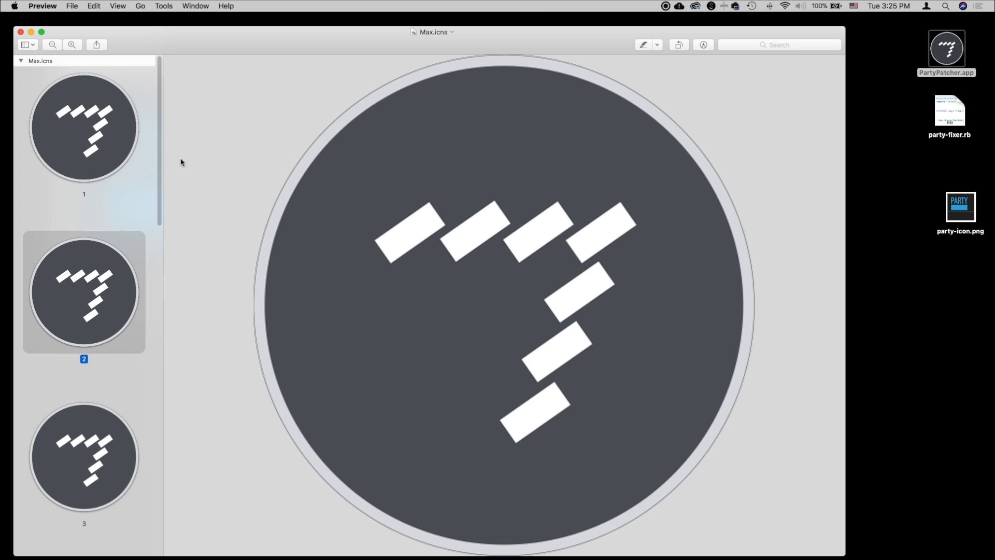
scroll(122, 124, "down", 1)
scroll(103, 181, "down", 10)
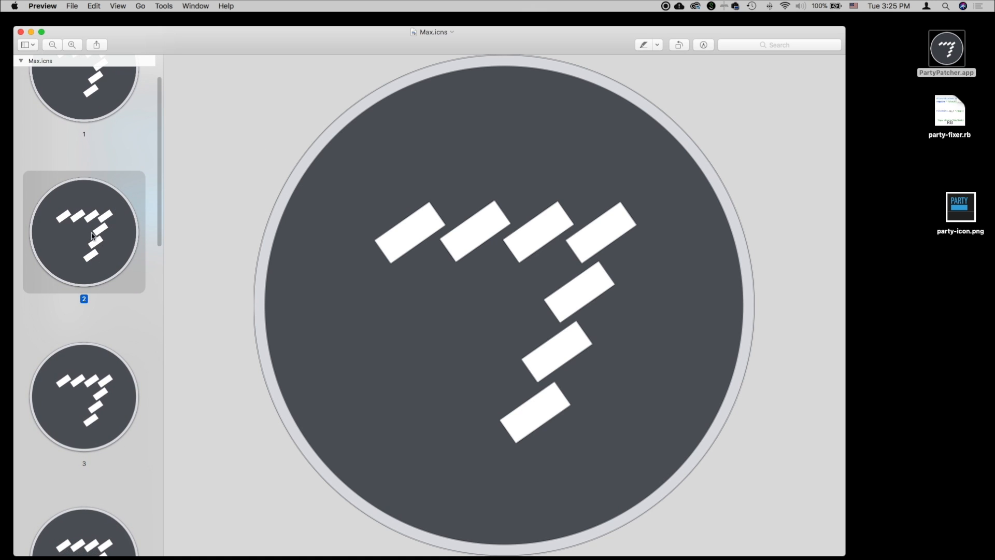
scroll(93, 226, "down", 10)
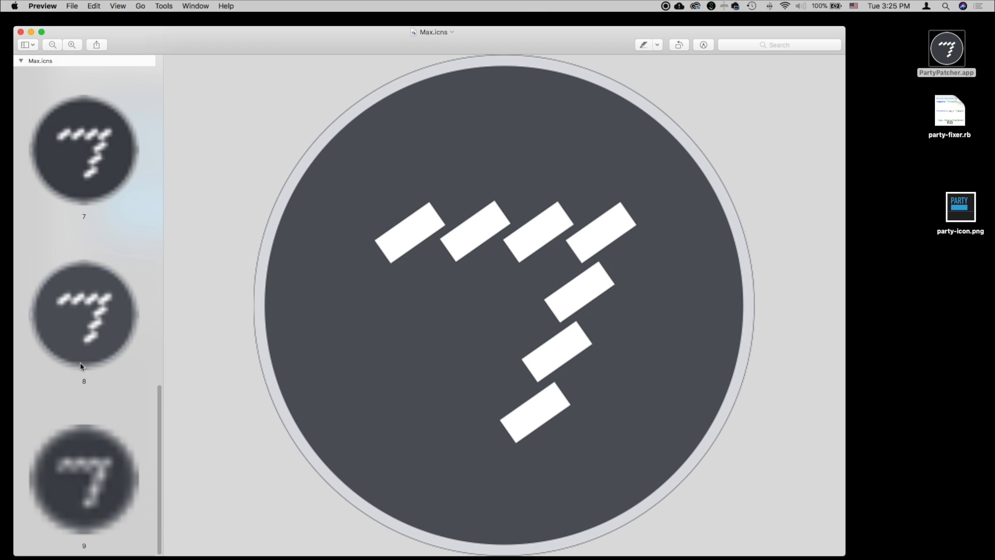
scroll(74, 320, "up", 15)
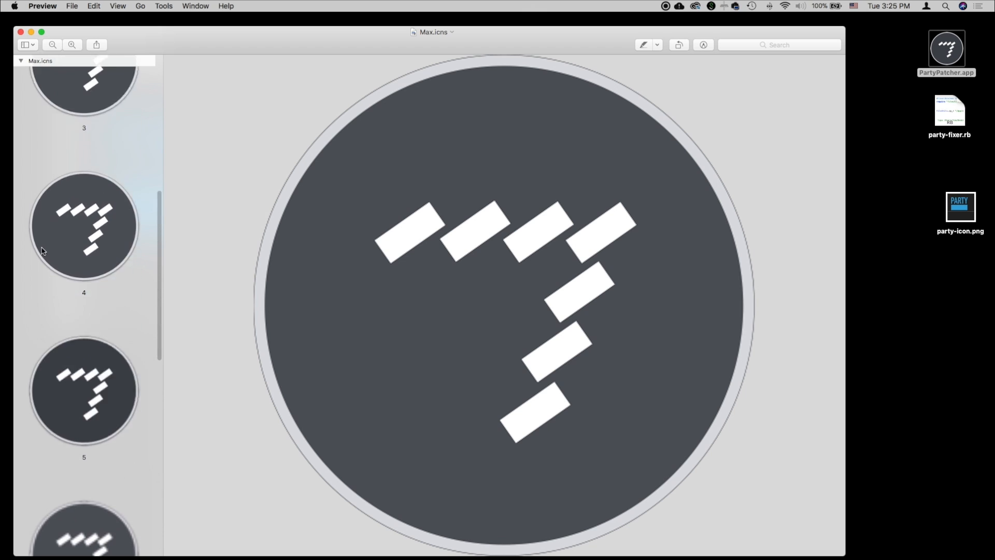
scroll(35, 176, "up", 3)
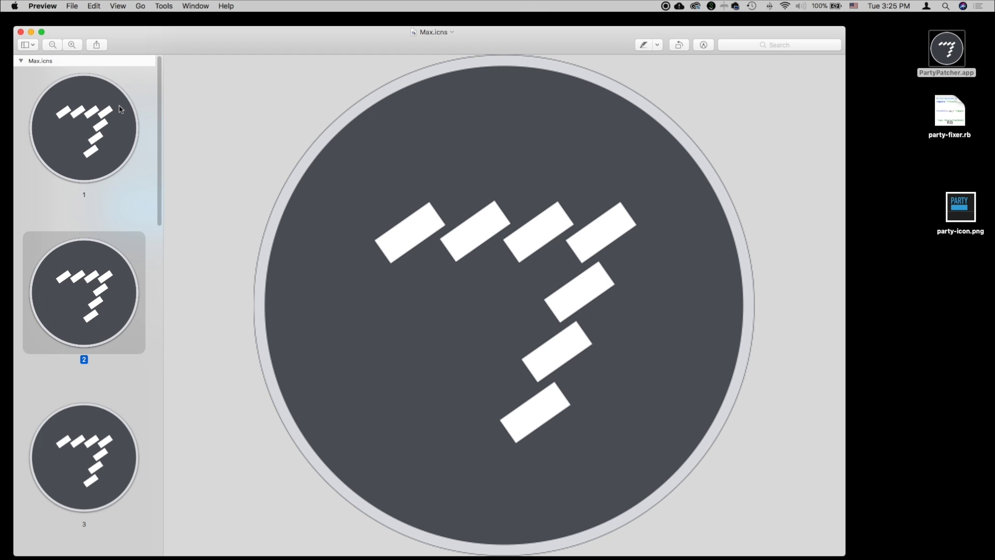
- Display the first icon image of Max.icns in full and reposition the window
left_click_drag(244, 49, 252, 39)
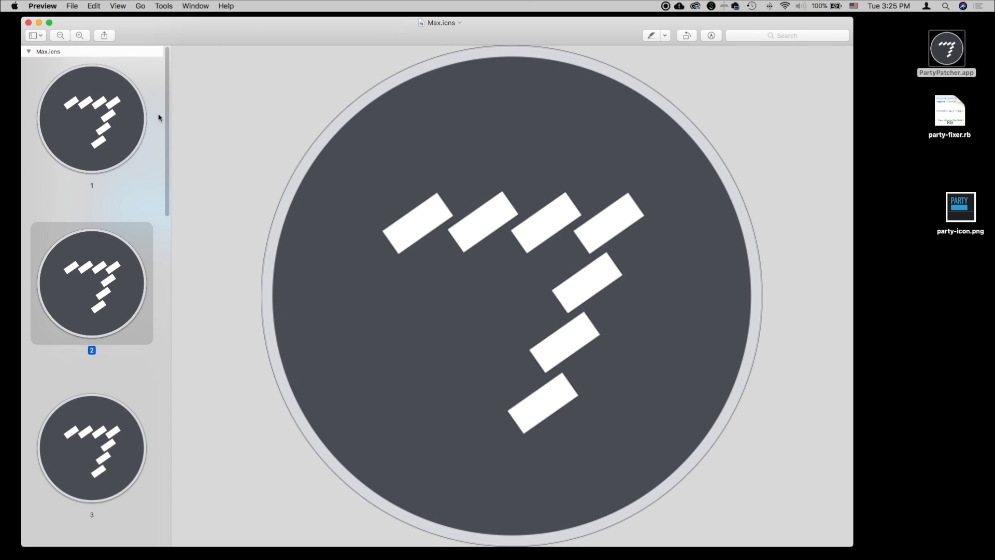
left_click(104, 138)
left_click(104, 232)
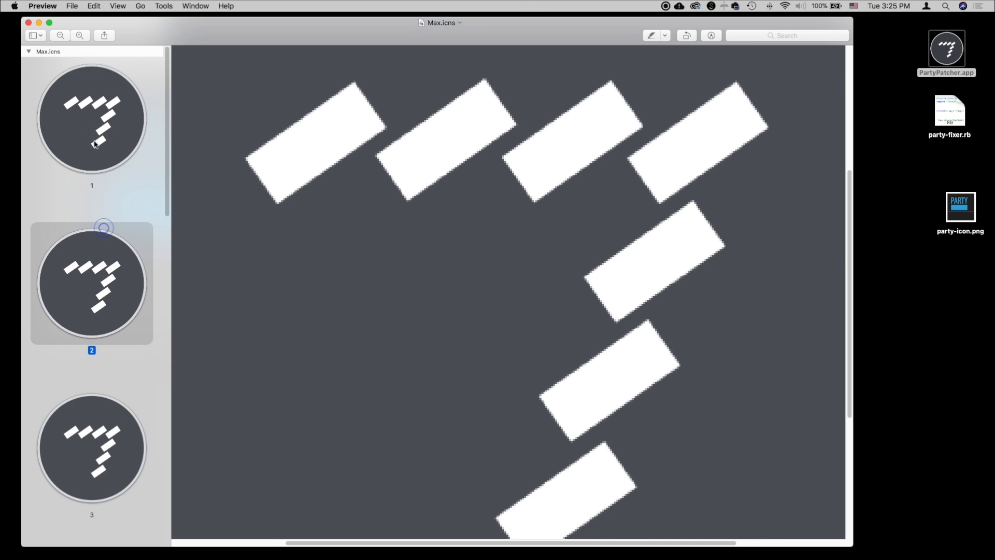
left_click(96, 139)
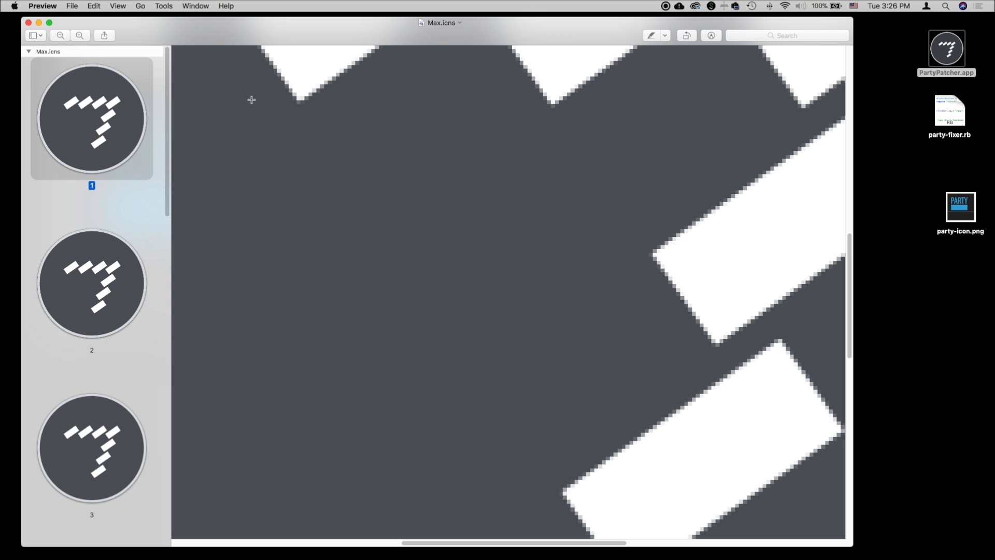
key("super+minus")
key("super+minus")
key("super+minus")
key("super+minus")
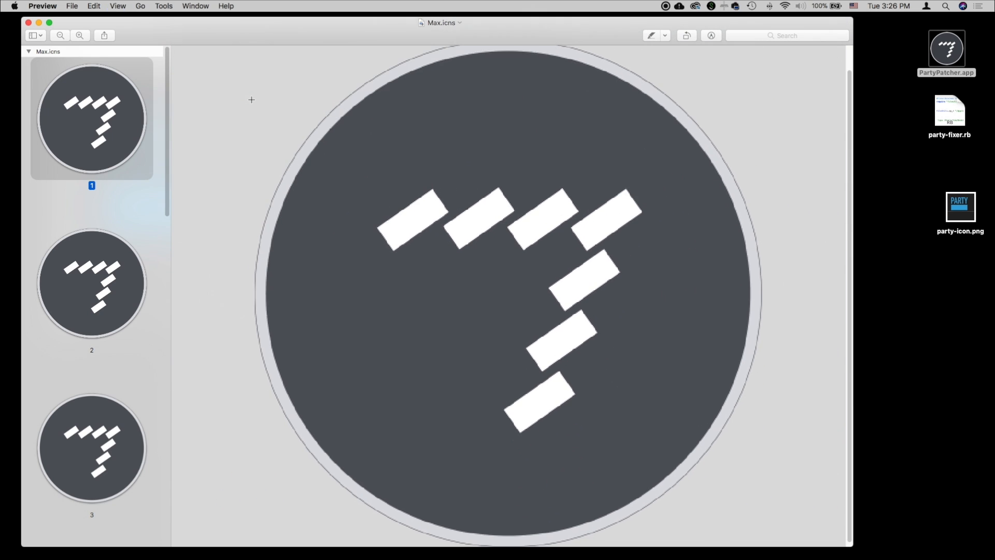
key("super+minus")
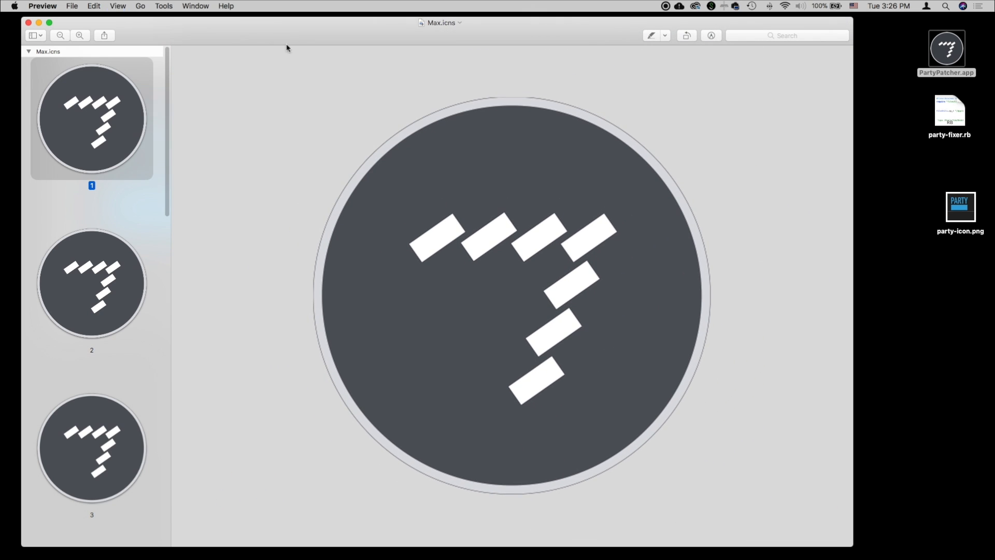
left_click_drag(262, 31, 290, 40)
- Bring the party-icon.png window in front of Max.icns and move it to a free corner of the screen
left_click(164, 6)
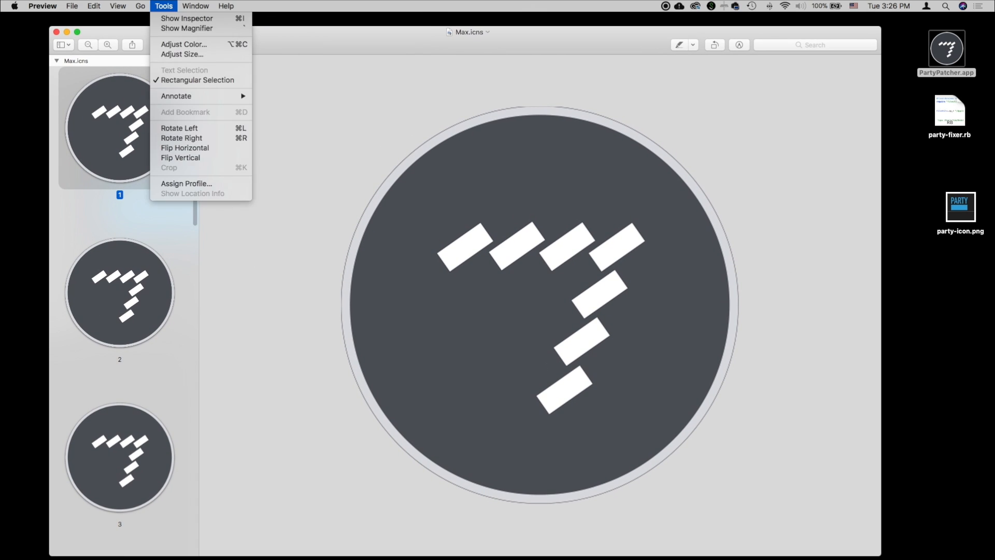
left_click(200, 116)
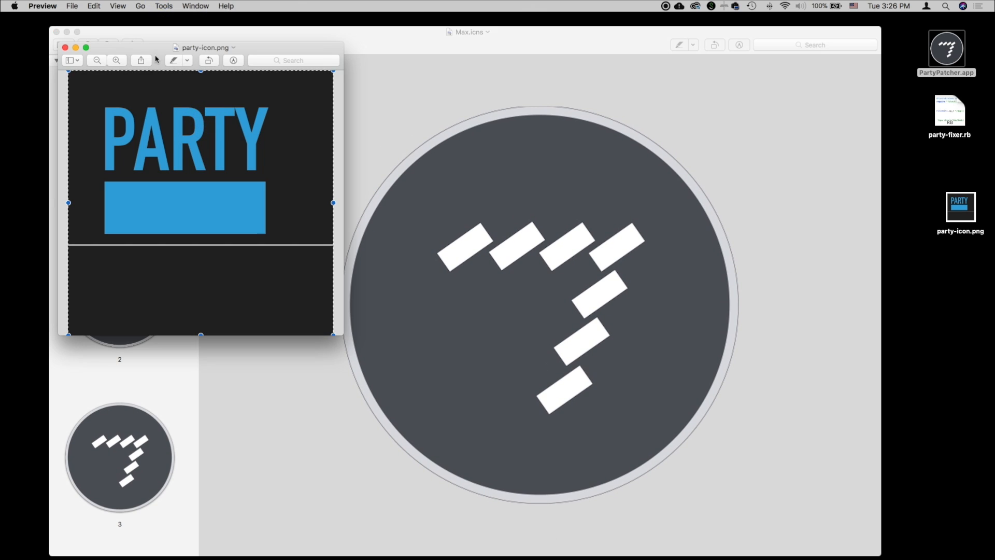
left_click_drag(156, 60, 125, 45)
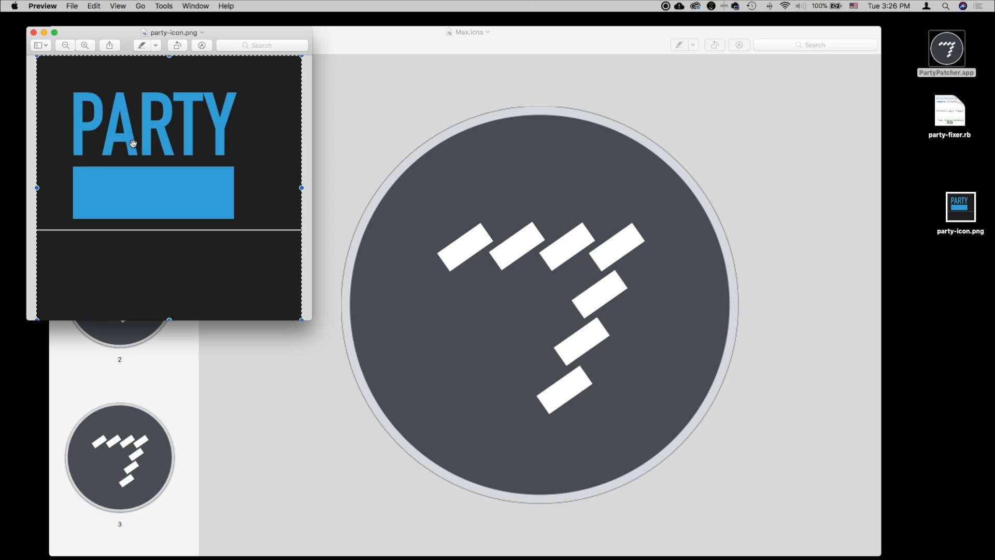
- Replace the entire content of the first Max.icns image with the copied PARTY graphic
left_click(382, 40)
key("super+a")
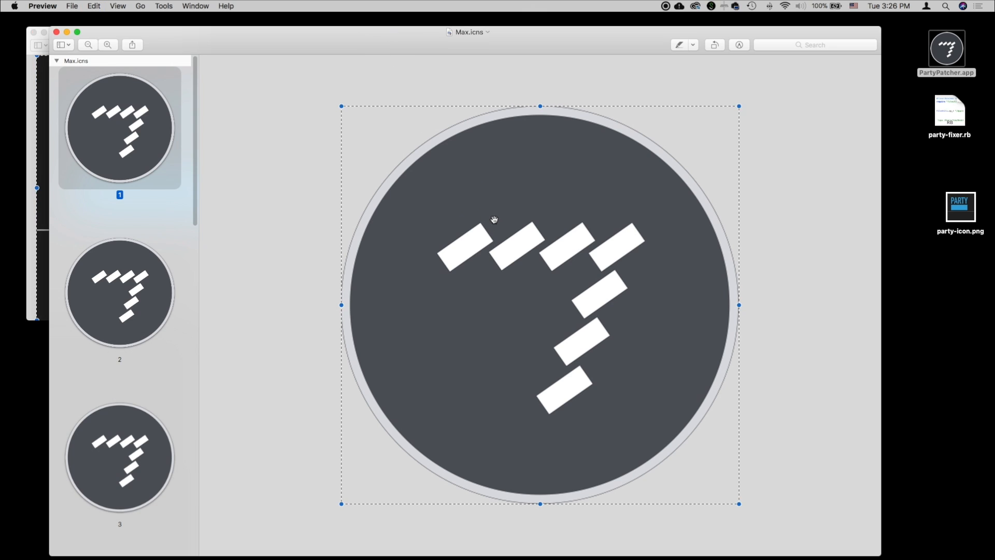
key("BackSpace")
key("super+v")
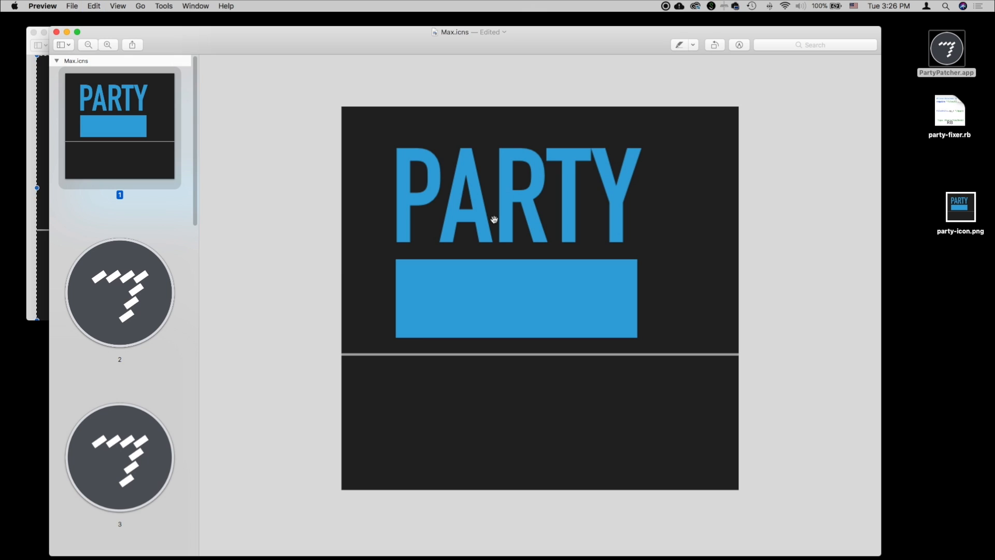
- Clear the second Max.icns image and paste the PARTY graphic in its place
left_click(135, 303)
key("super+a")
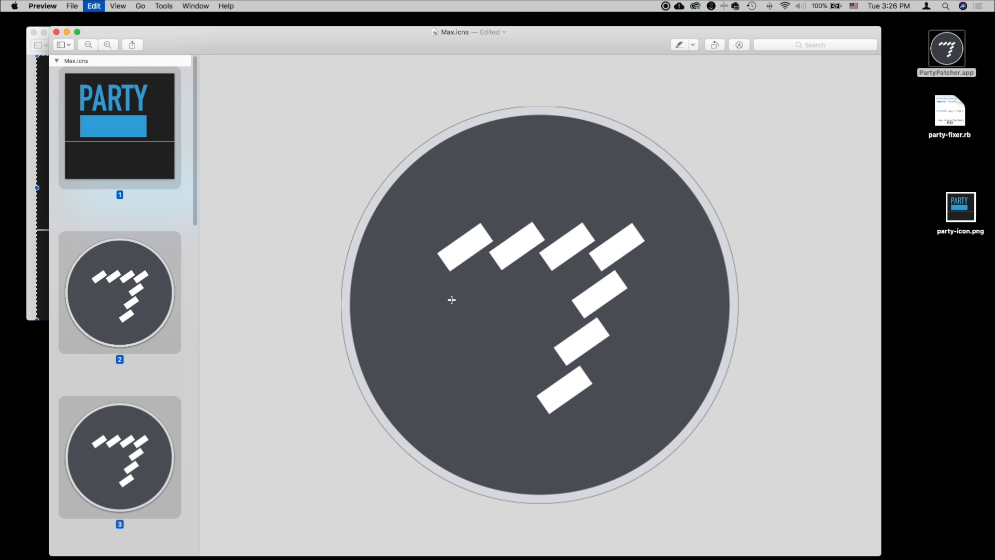
left_click(225, 264)
left_click(188, 256)
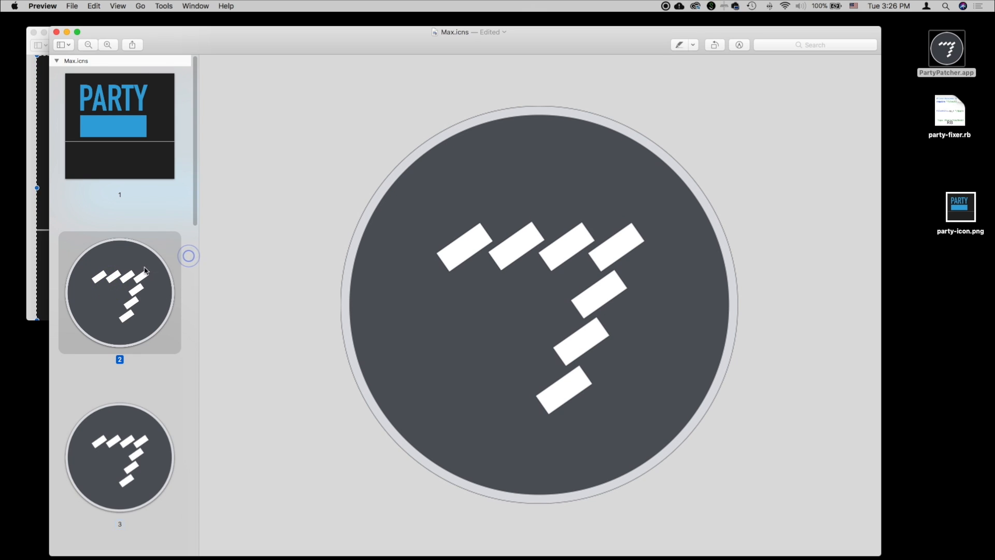
left_click(323, 232)
key("super+a")
key("Delete")
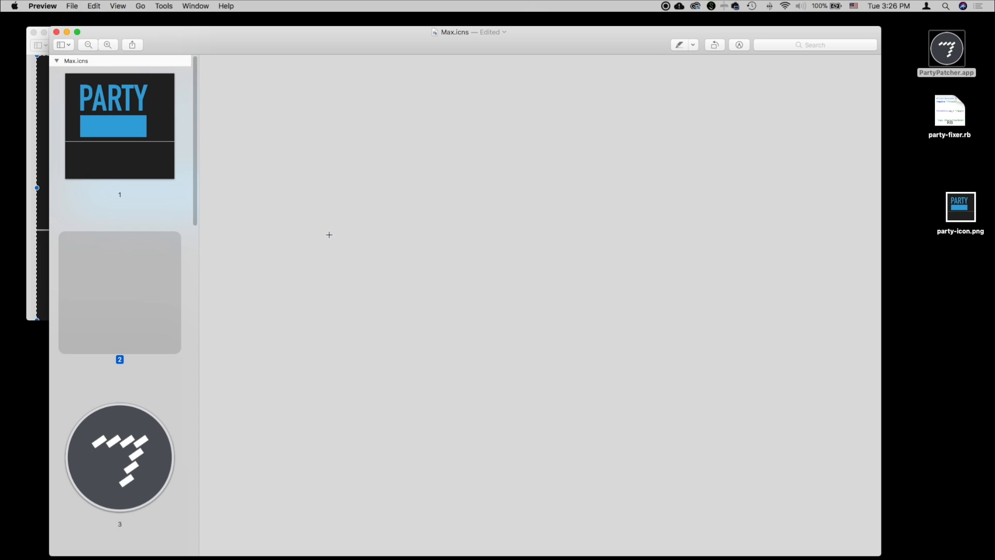
key("super+v")
- Replace the third Max.icns image with the PARTY graphic and shift it down so the lettering shows
left_click(132, 430)
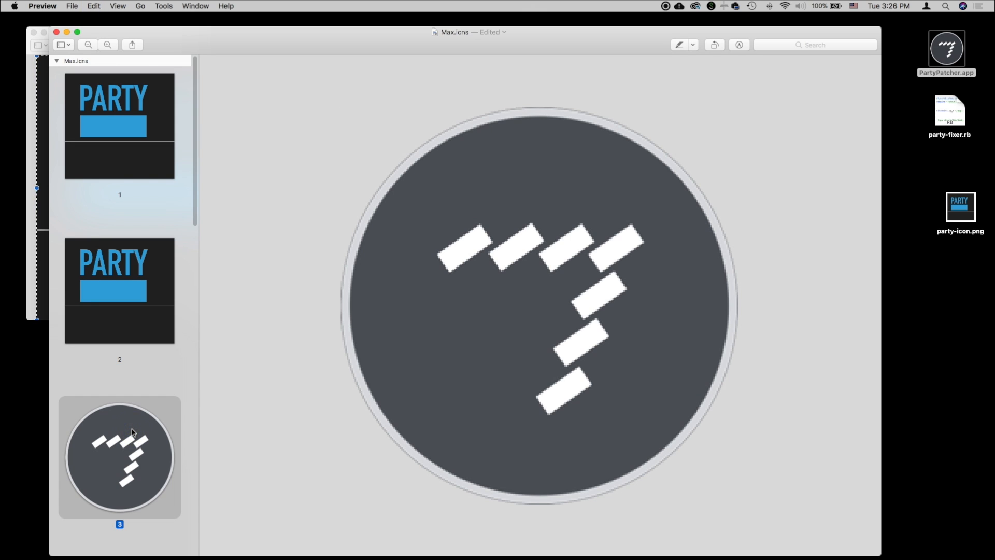
left_click(300, 386)
key("super+a")
key("Delete")
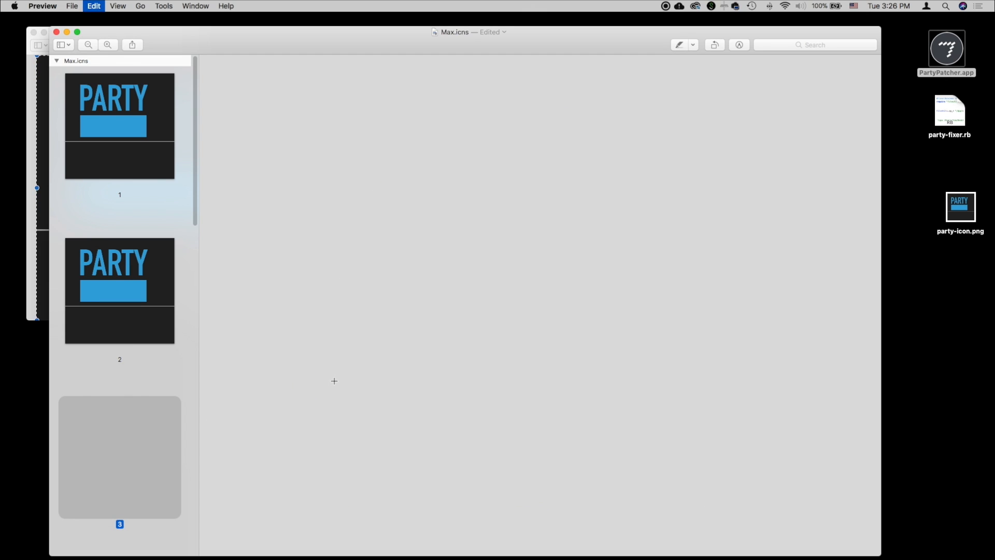
key("super+v")
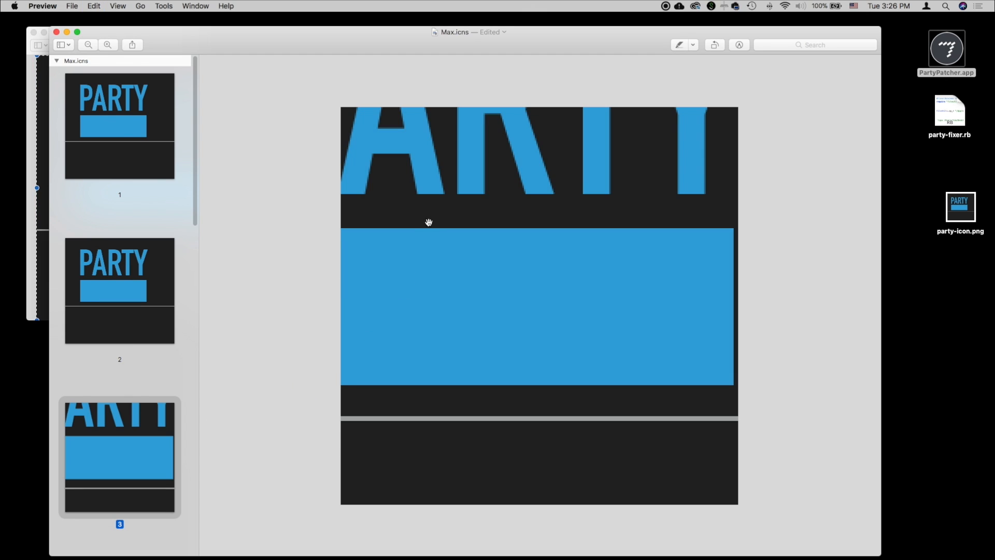
left_click_drag(429, 222, 488, 335)
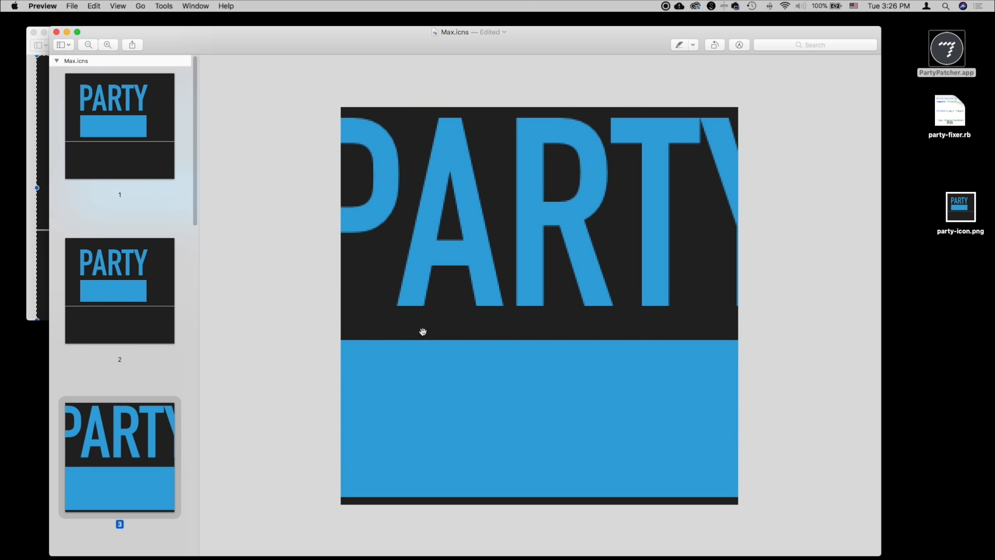
- Clear the fourth Max.icns image and paste the PARTY graphic in its place
scroll(272, 255, "down", 2)
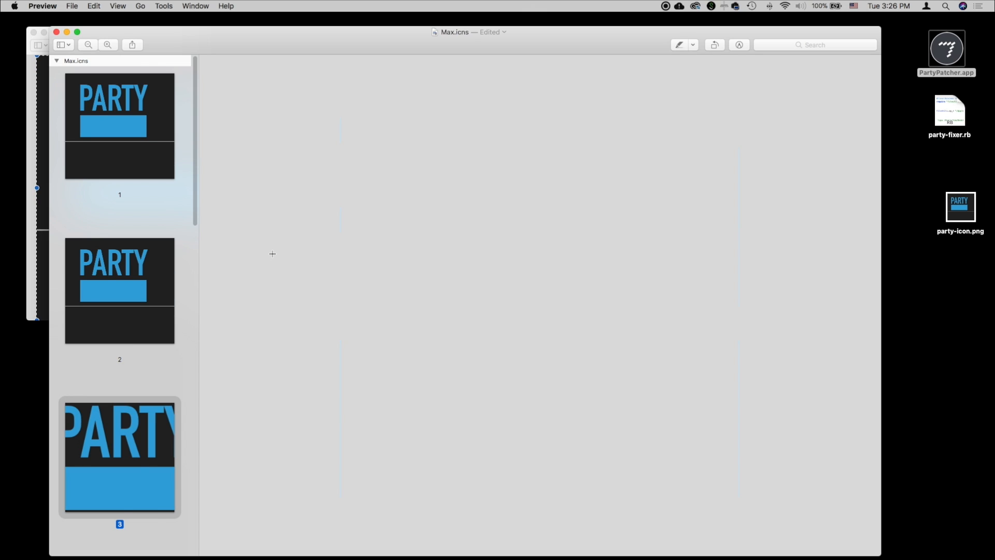
scroll(272, 255, "up", 2)
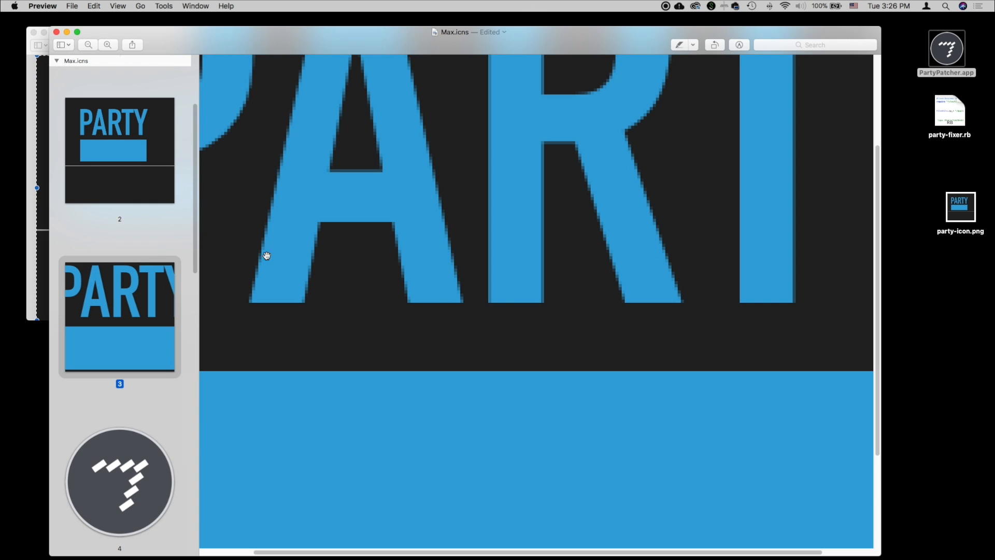
left_click(119, 487)
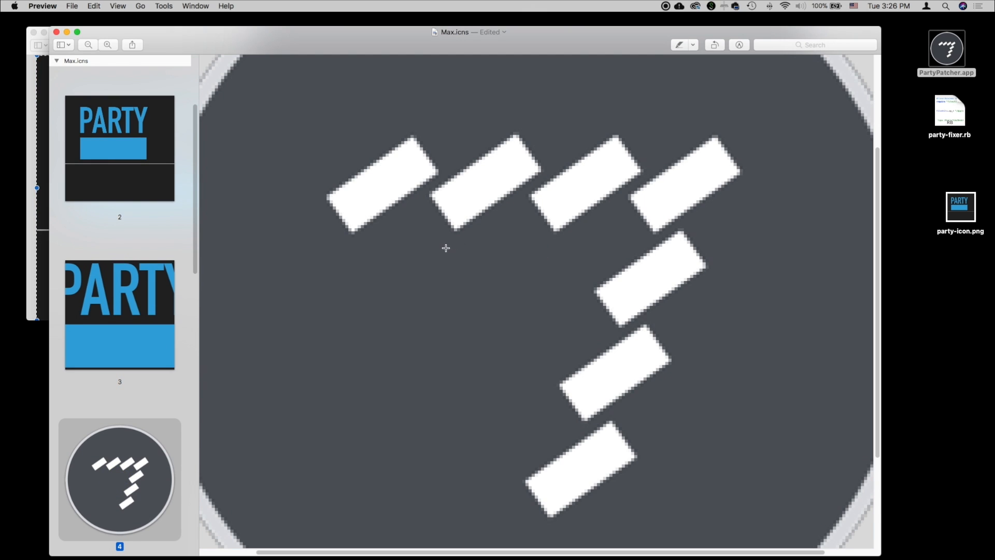
key("super+minus")
key("super+minus")
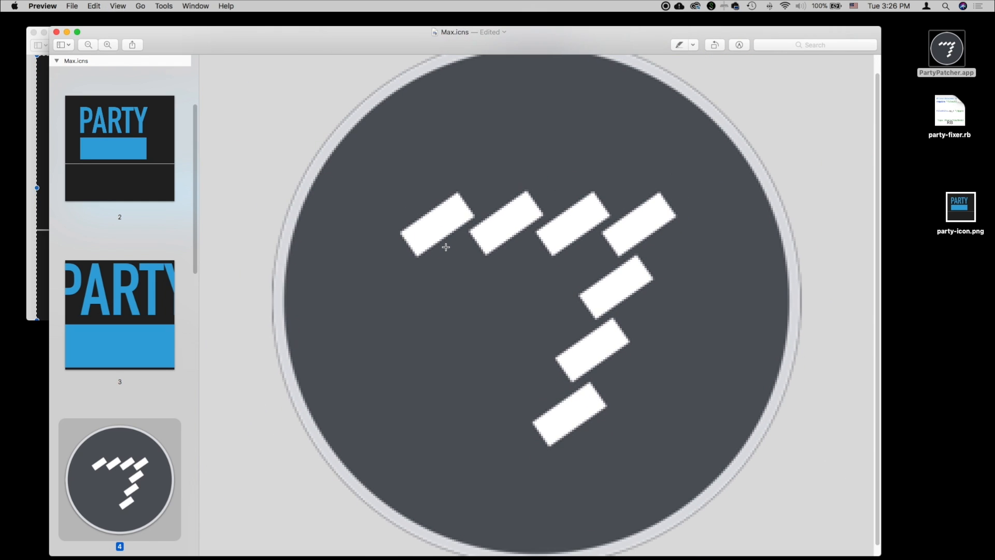
key("super+a")
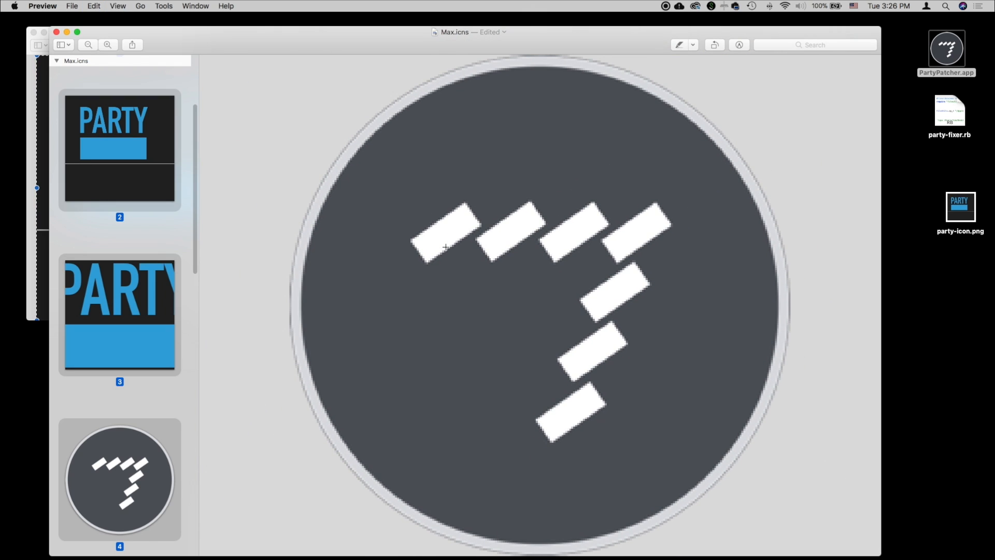
left_click(116, 481)
left_click(250, 437)
left_click(302, 410)
key("super+a")
key("Delete")
key("super+v")
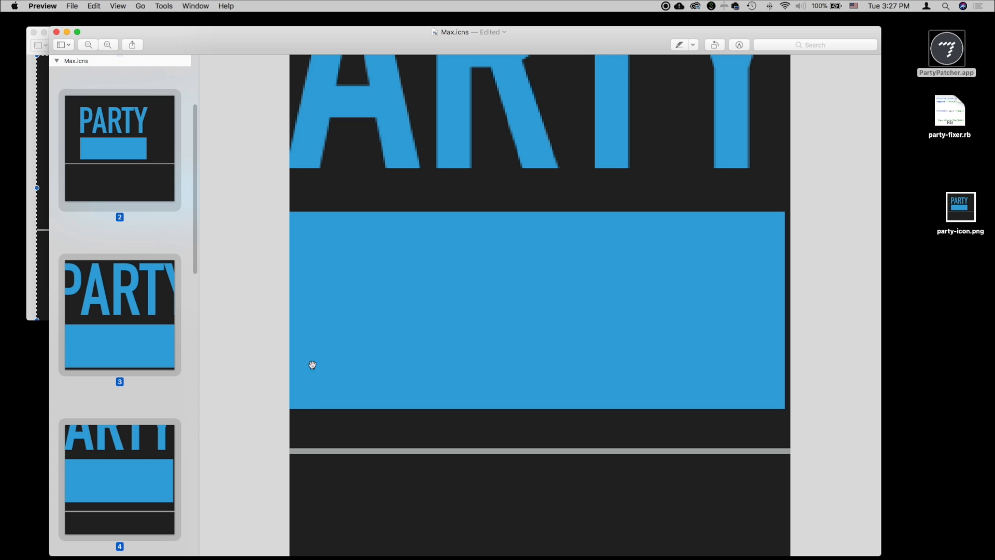
- Shift the pasted graphic in the fourth image down so the PARTY lettering shows, and return to the first images
left_click(466, 235)
left_click_drag(471, 246, 519, 371)
left_click(246, 294)
scroll(149, 218, "up", 3)
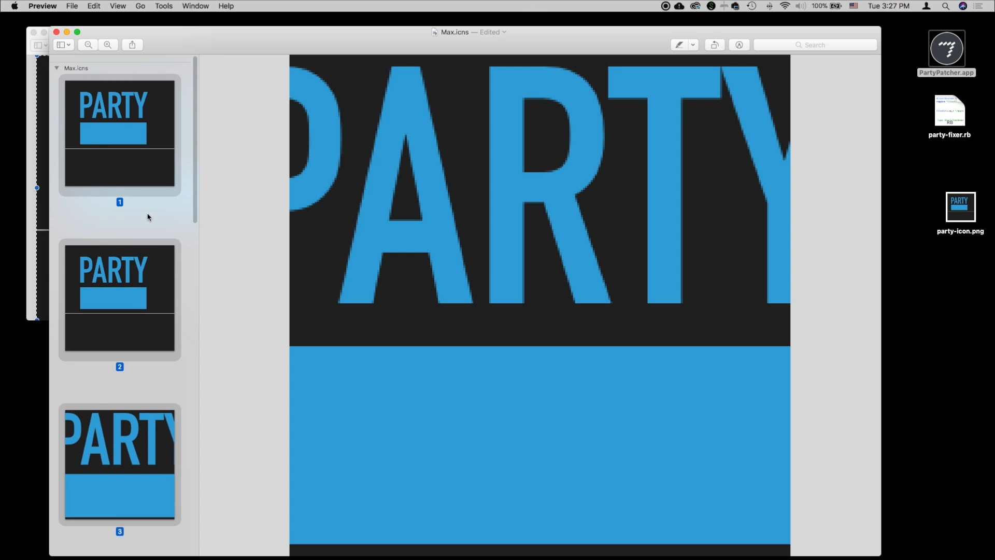
- Narrow the thumbnail sidebar so more of the Max.icns images fit, and zoom in on the third image
left_click_drag(198, 212, 128, 202)
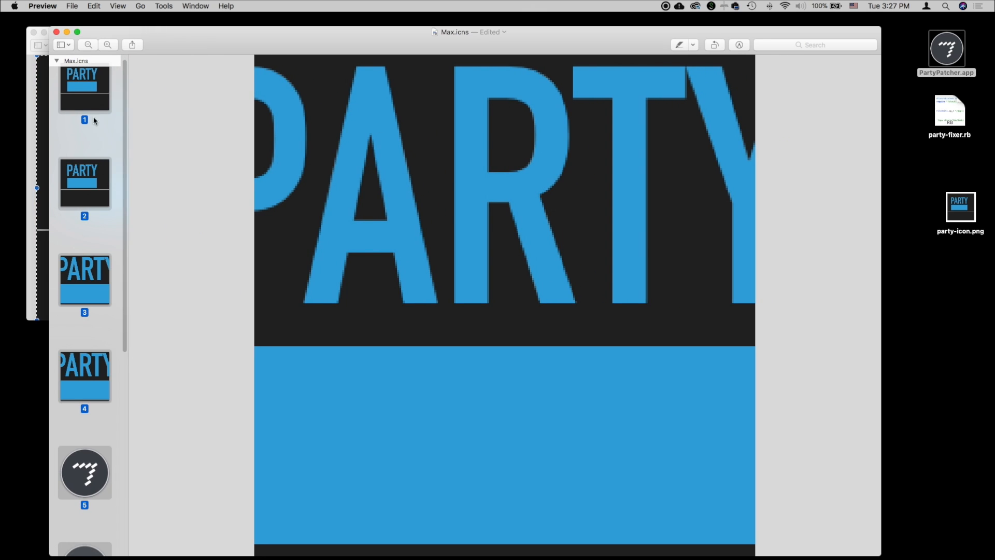
key("super+plus")
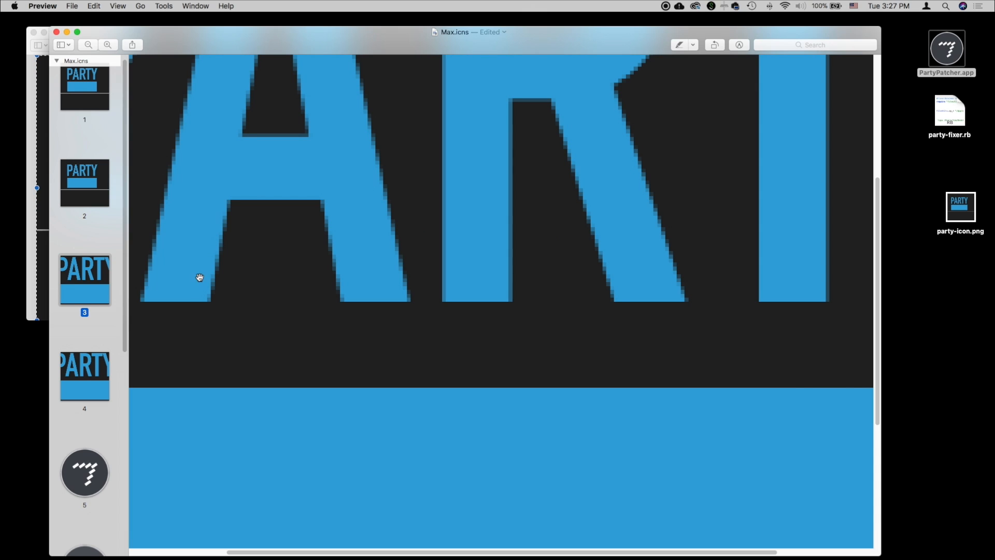
scroll(243, 278, "left", 1)
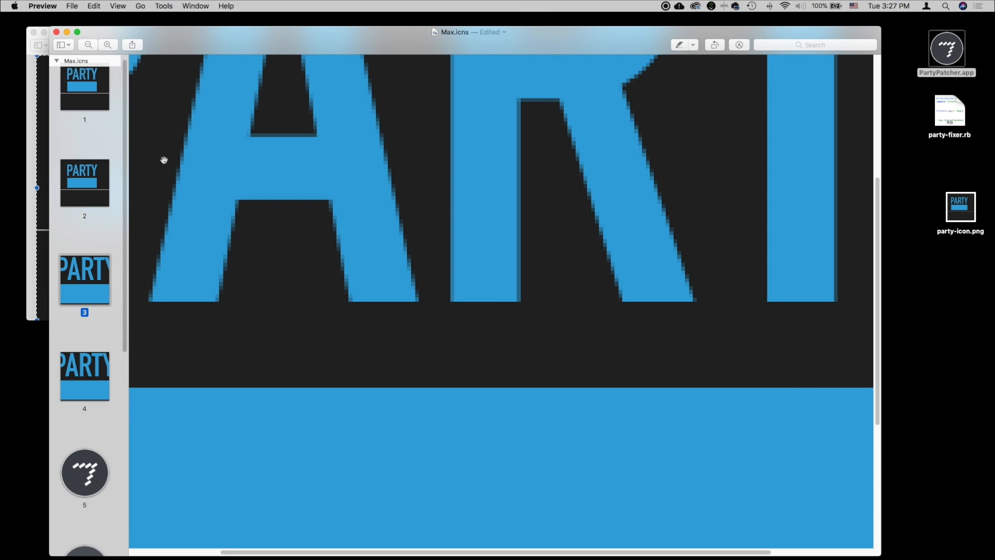
- Scale the party-icon.png graphic down proportionally to 64 by 64 pixels
left_click(29, 95)
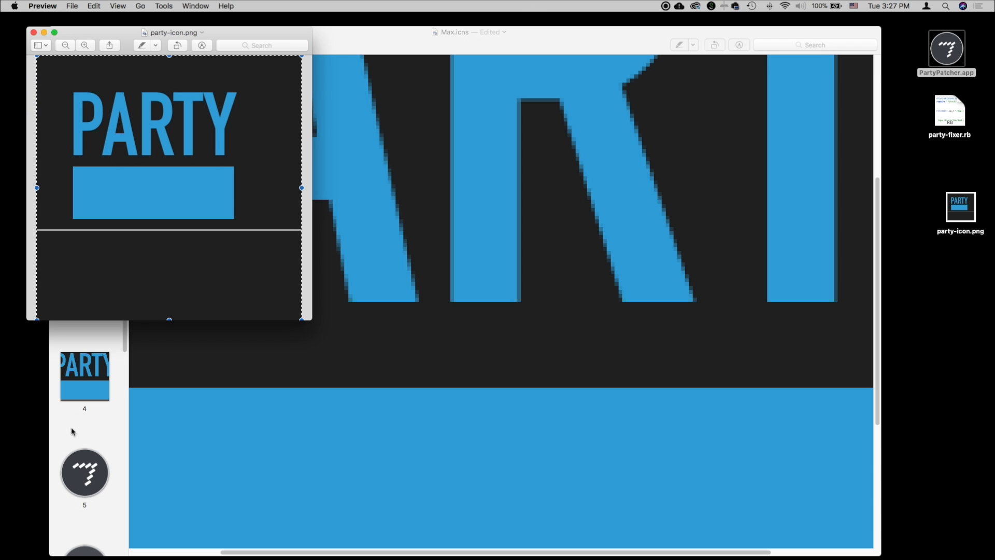
left_click(118, 6)
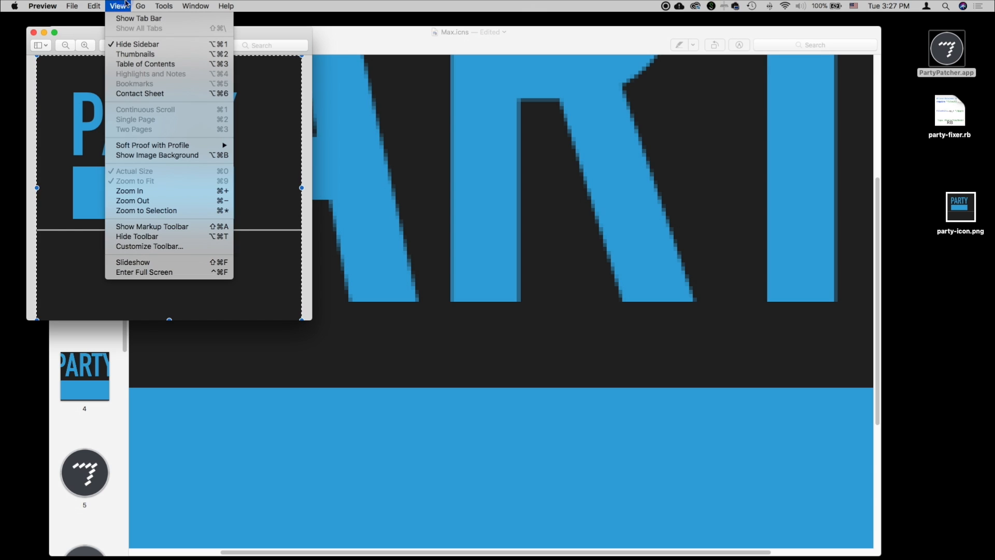
mouse_move(99, 4)
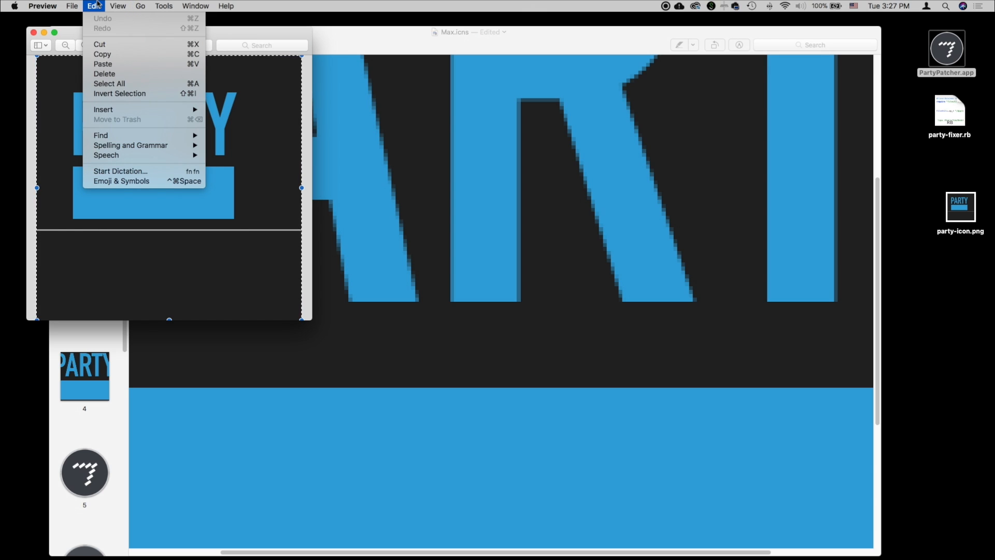
left_click(97, 4)
left_click(141, 6)
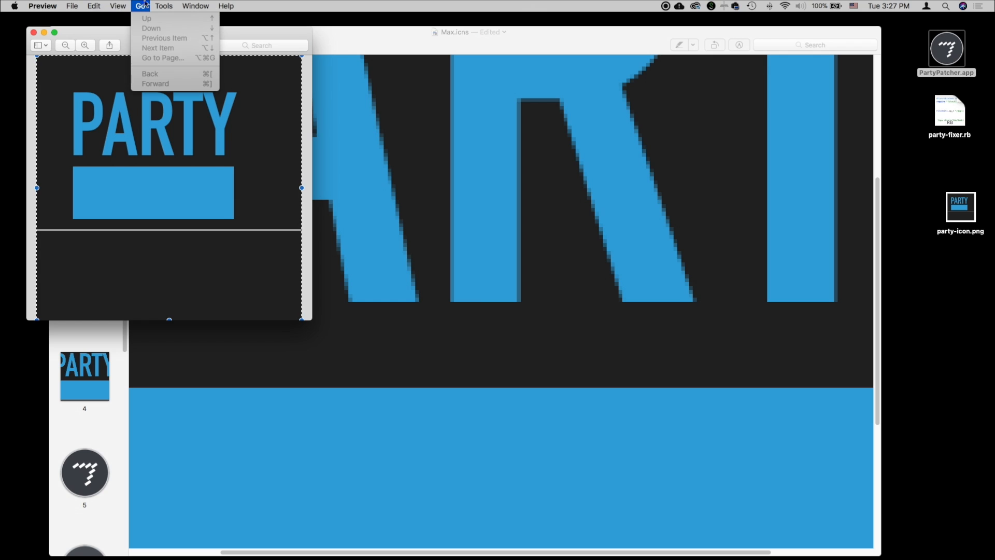
mouse_move(175, 5)
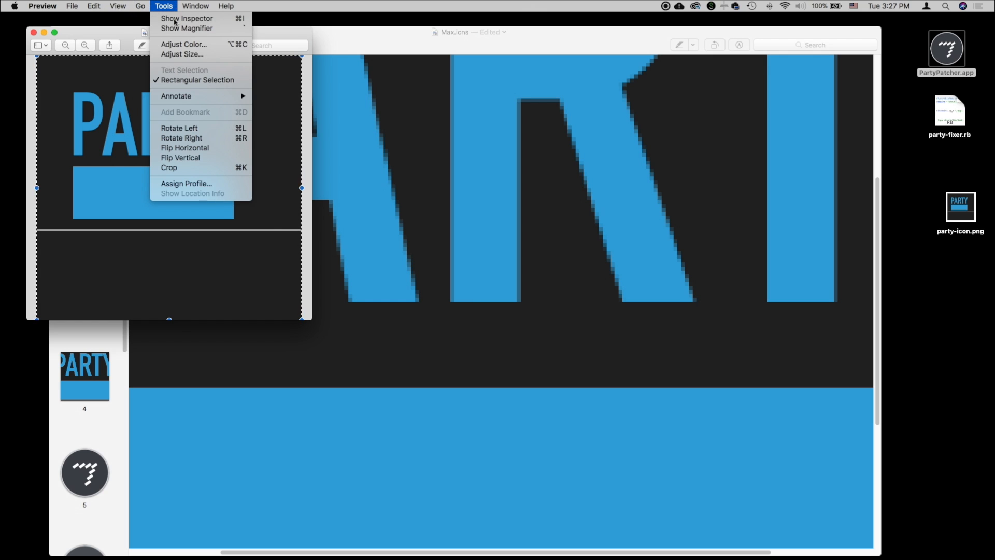
left_click(178, 55)
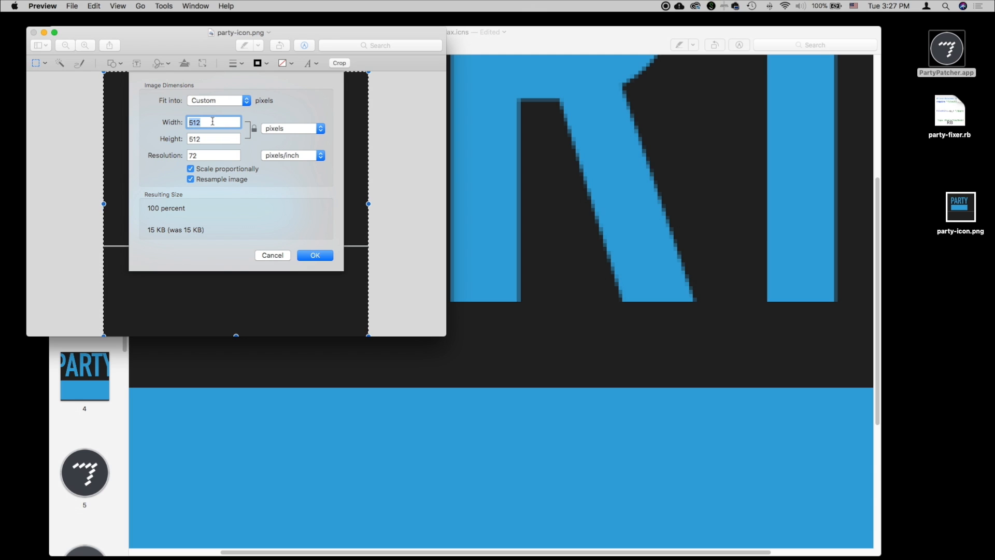
type("64")
key("Tab")
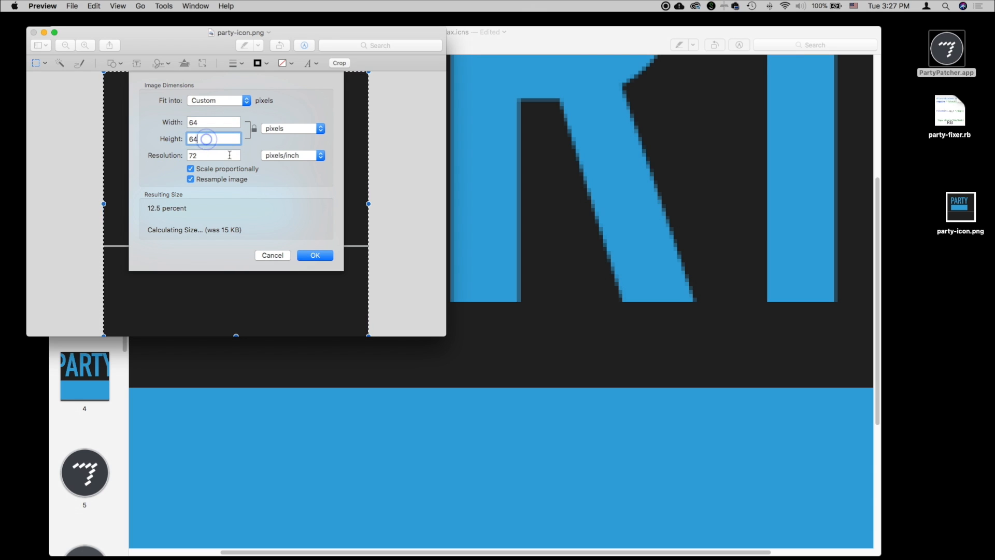
left_click(324, 258)
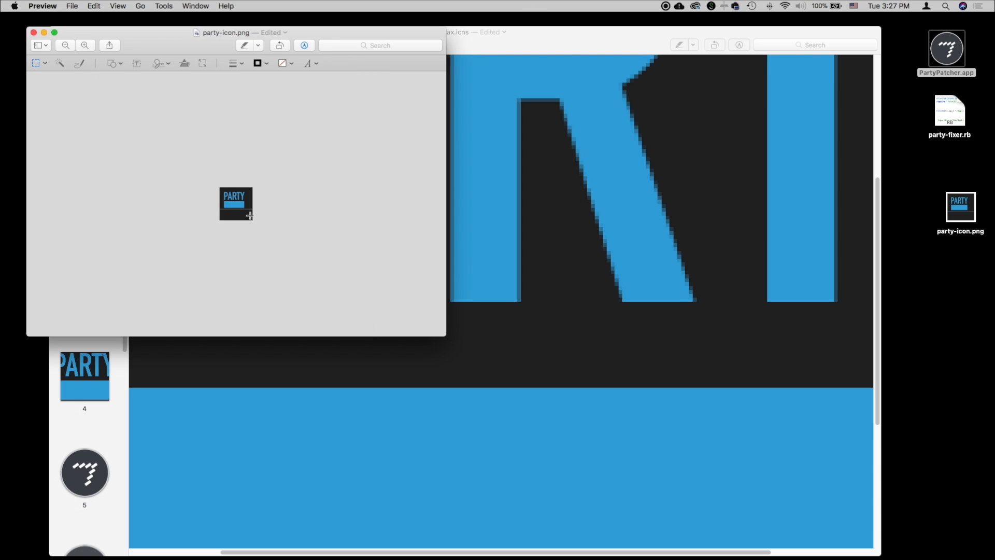
- Copy the whole 64-pixel PARTY graphic and paste it into the fifth Max.icns image in place of the original
key("super+a")
key("super+c")
left_click(115, 445)
left_click(95, 482)
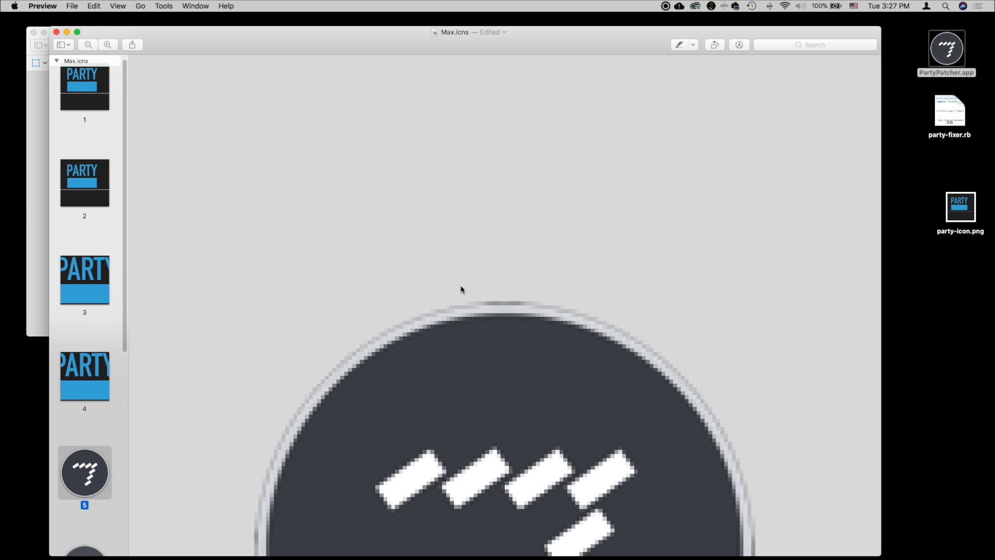
key("super+a")
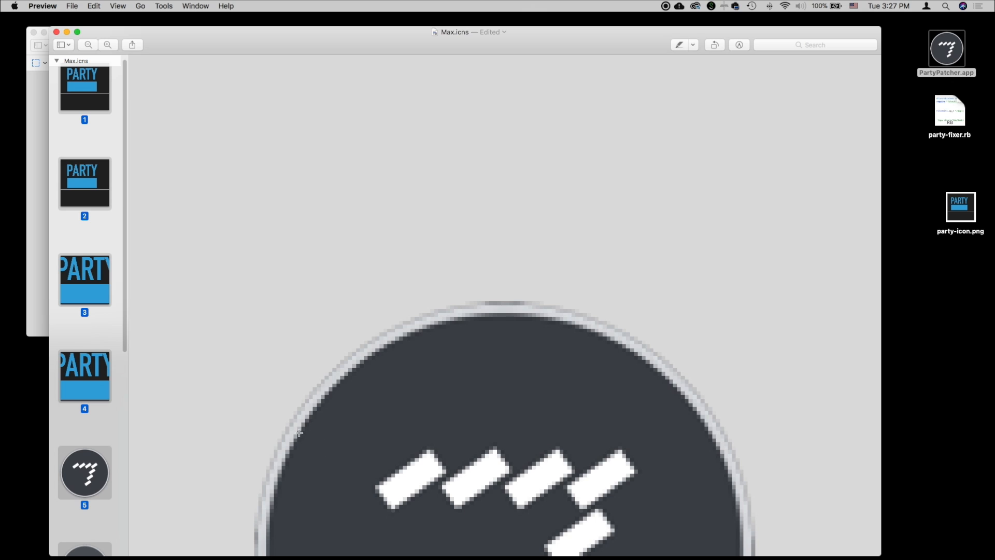
left_click(285, 421)
left_click(367, 364)
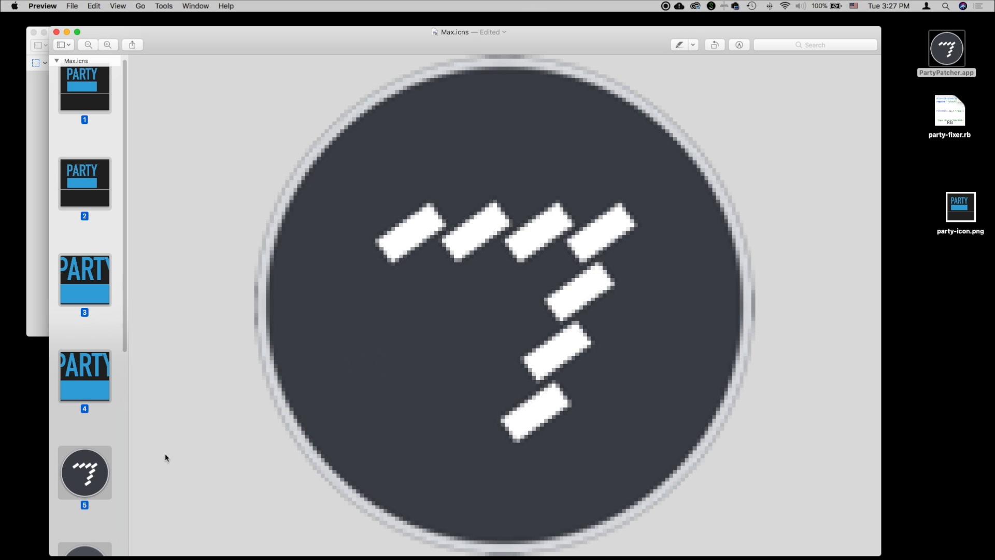
left_click(228, 442)
key("Delete")
key("super+v")
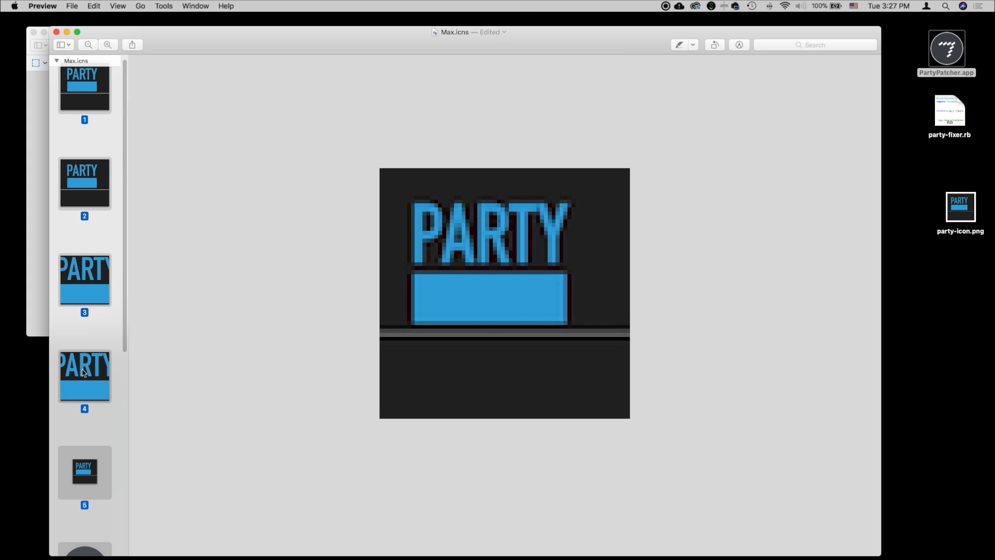
- Copy the small PARTY graphic again, clear the sixth Max.icns image and paste the graphic in its place
scroll(84, 373, "down", 5)
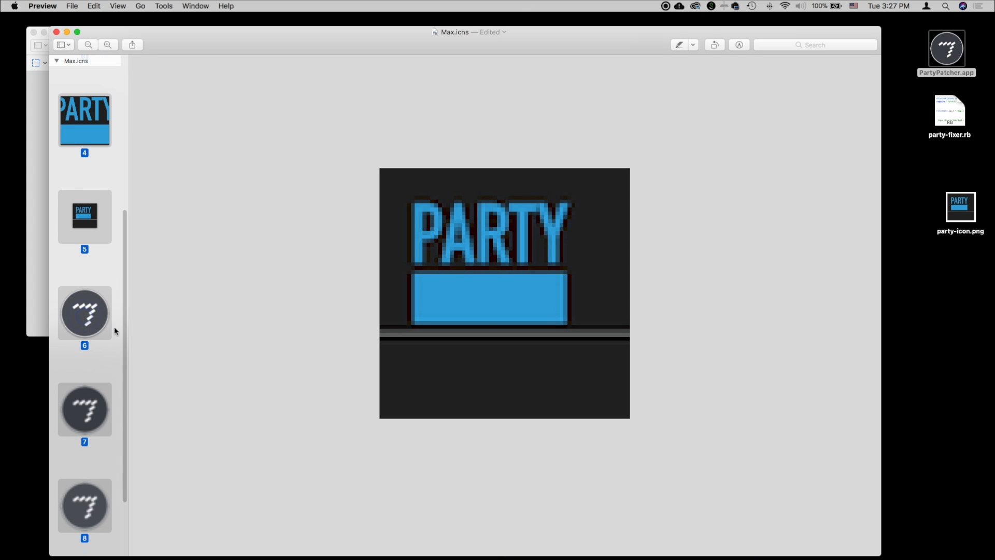
left_click(361, 313)
left_click(468, 285)
key("super+c")
left_click(108, 312)
left_click(85, 366)
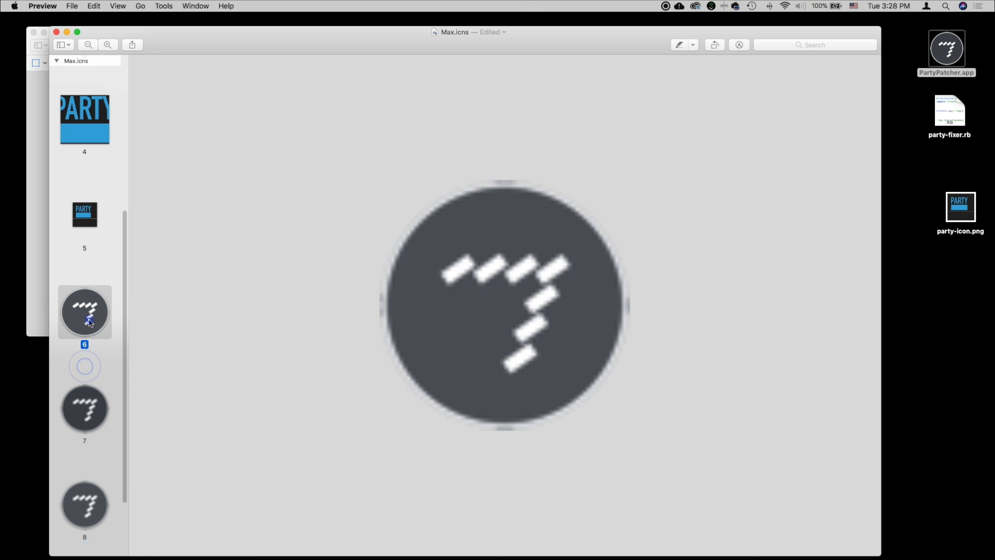
key("super+a")
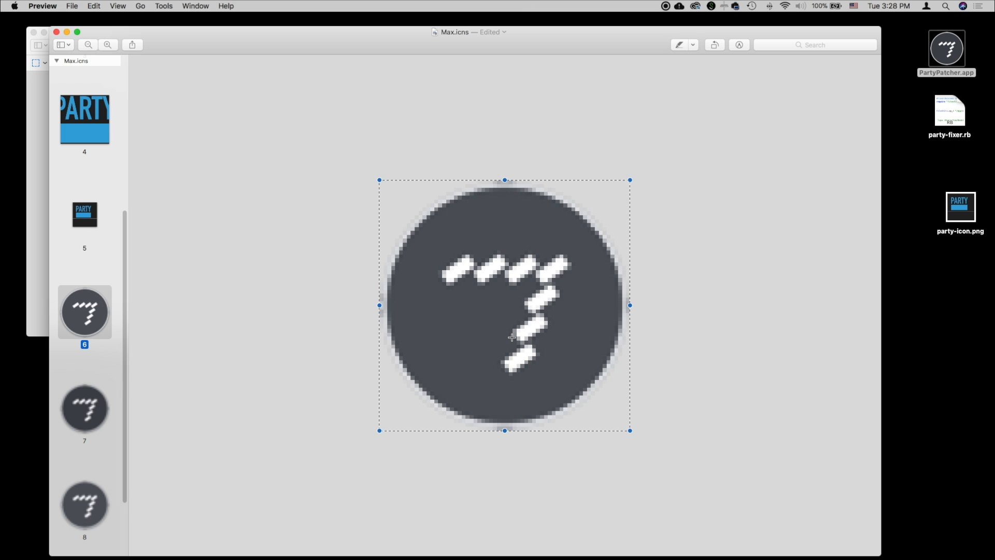
key("Delete")
key("super+v")
left_click(200, 386)
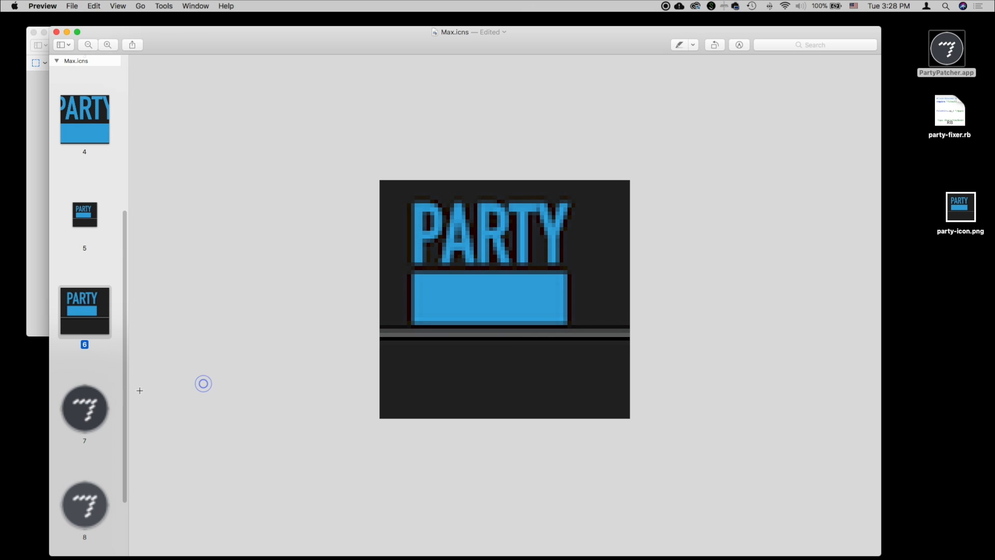
- Replace the seventh Max.icns image with the PARTY graphic and shift it down so the lettering shows
left_click(115, 409)
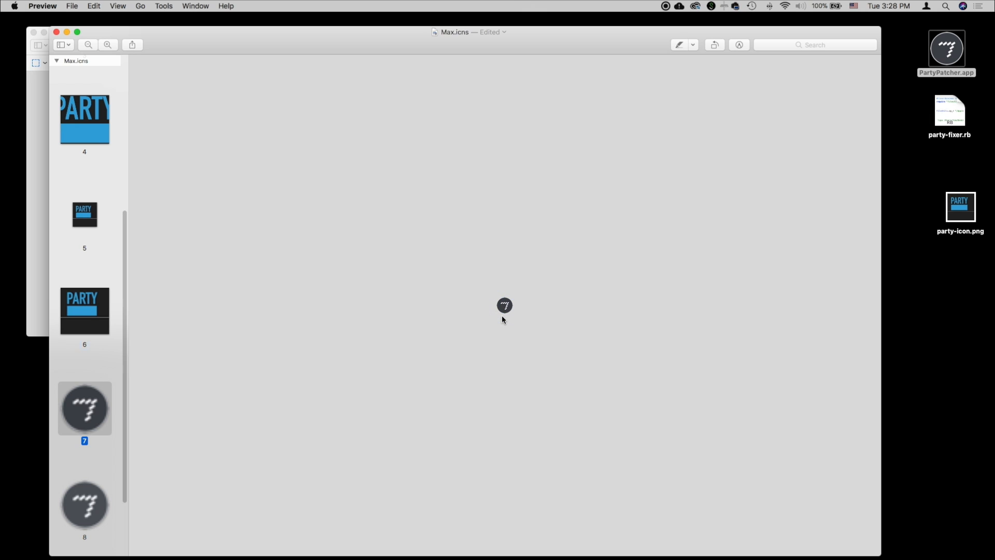
key("super+a")
key("Delete")
key("super+v")
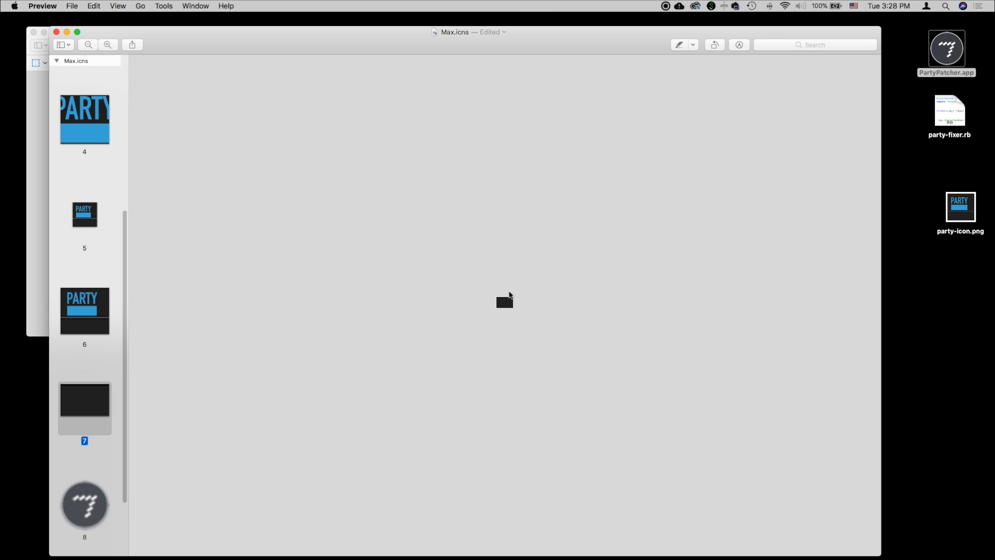
left_click_drag(506, 300, 507, 324)
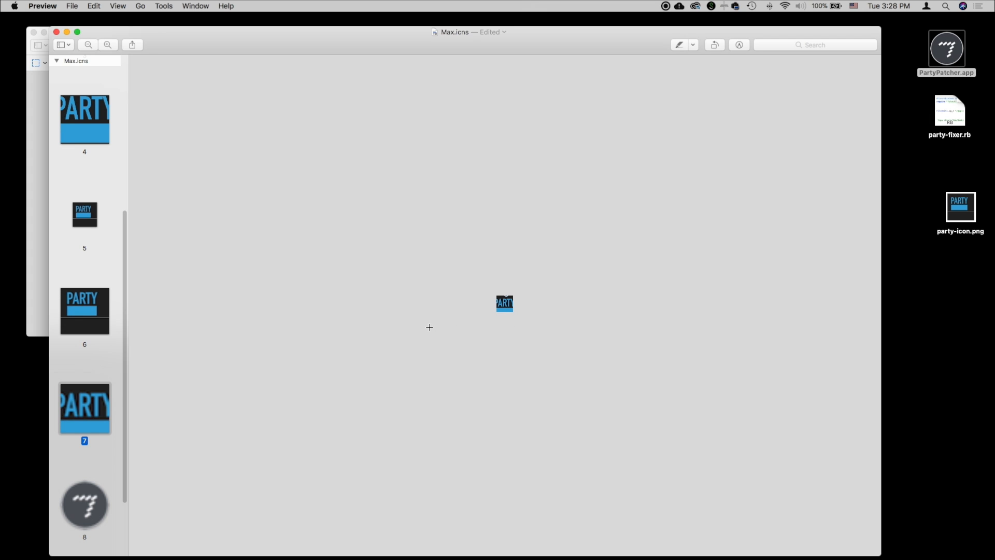
- Replace the eighth Max.icns image with the PARTY graphic, positioned so the letters PAR show
left_click(97, 513)
scroll(103, 468, "down", 3)
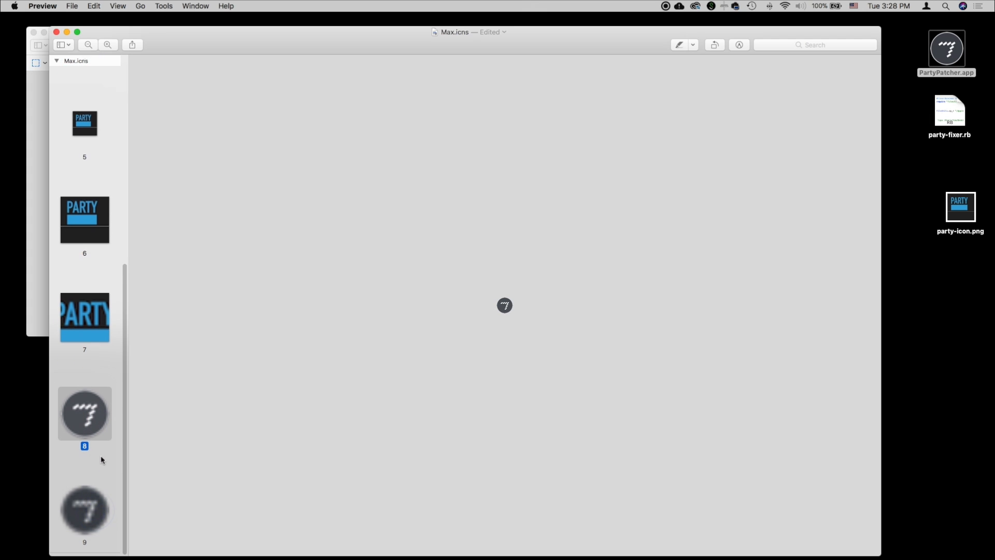
left_click(505, 306)
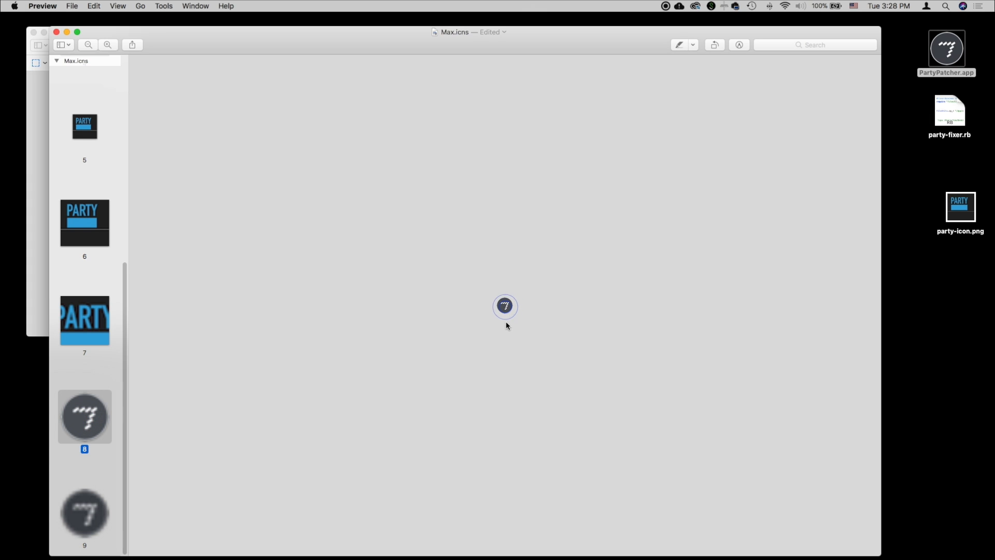
key("Delete")
key("super+v")
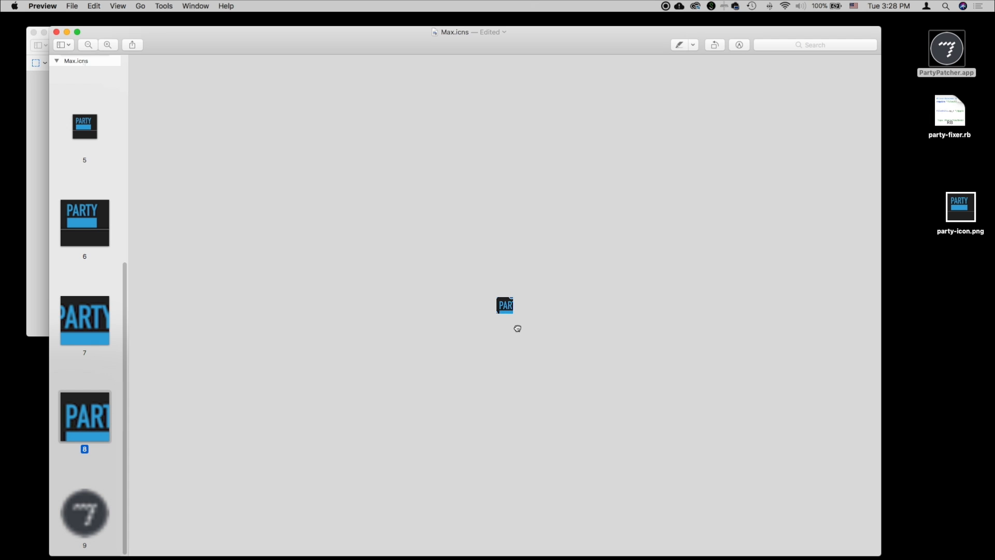
left_click(505, 345)
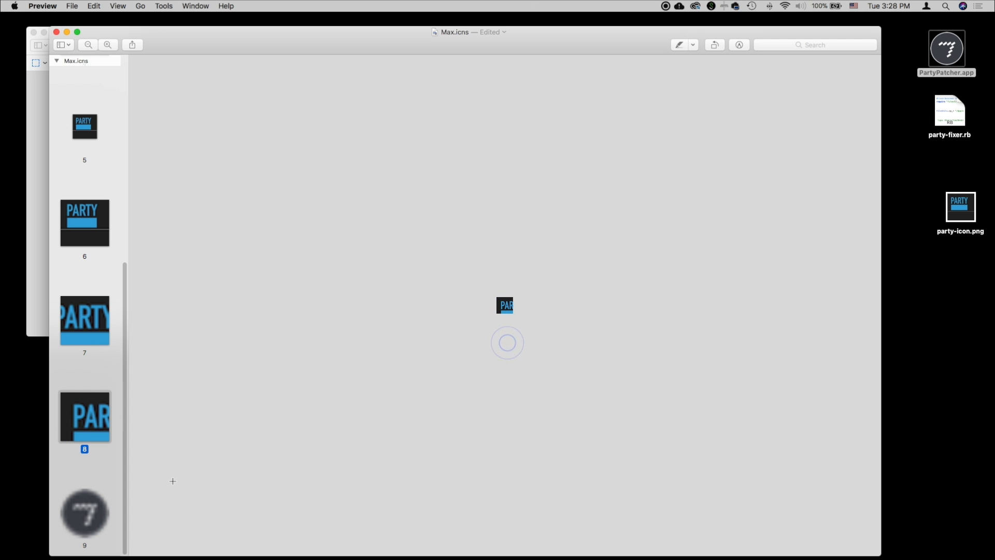
- Replace the ninth Max.icns image with the PARTY graphic, shifted so the letters PA fill it
left_click(66, 512)
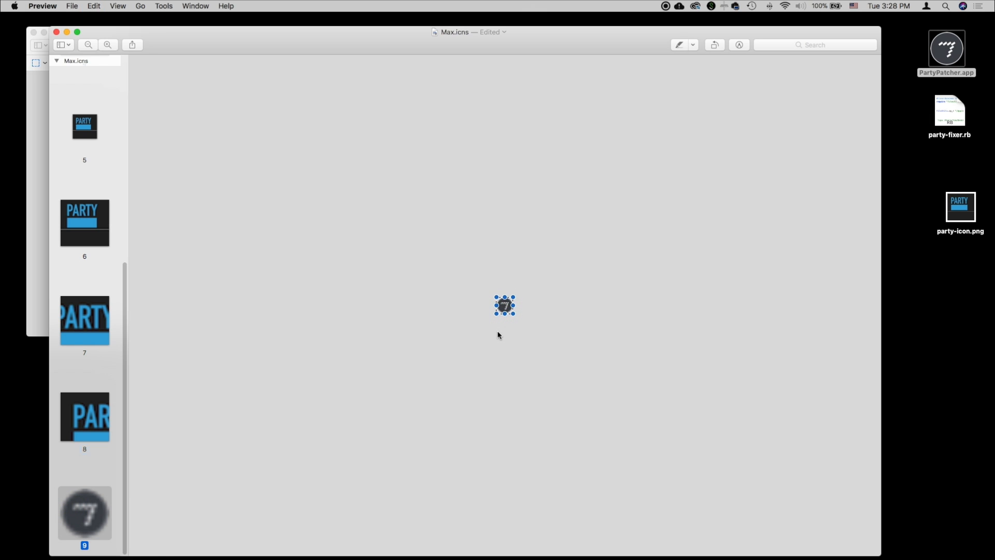
key("Delete")
key("super+v")
mouse_move(506, 305)
left_mouse_down()
mouse_move(524, 337)
mouse_move(503, 304)
mouse_move(521, 305)
left_mouse_up()
left_click(491, 270)
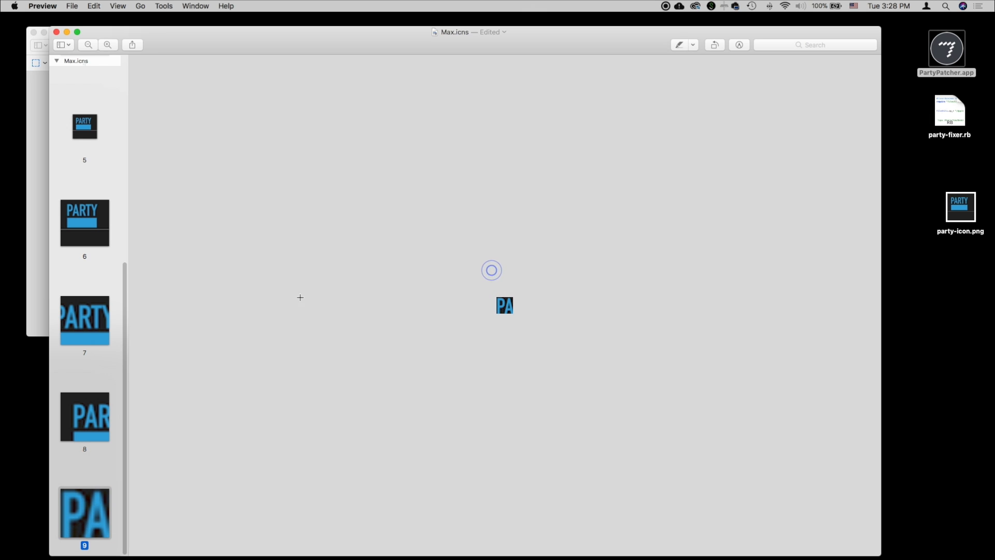
- Save the edited Max.icns file and close its window
left_click(306, 226)
key("super+s")
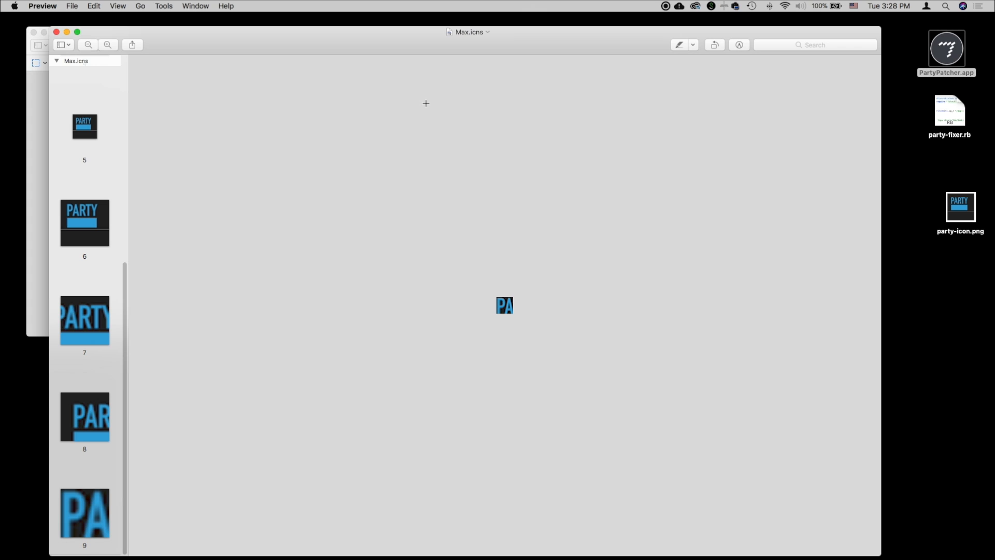
left_click(57, 32)
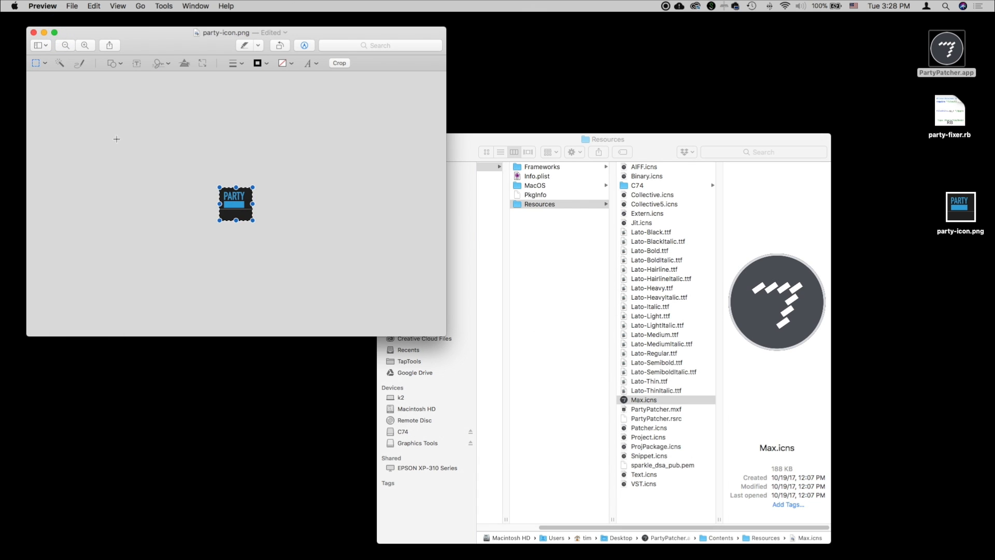
- Close the party-icon.png window and quit Preview
left_click(34, 33)
left_click(42, 6)
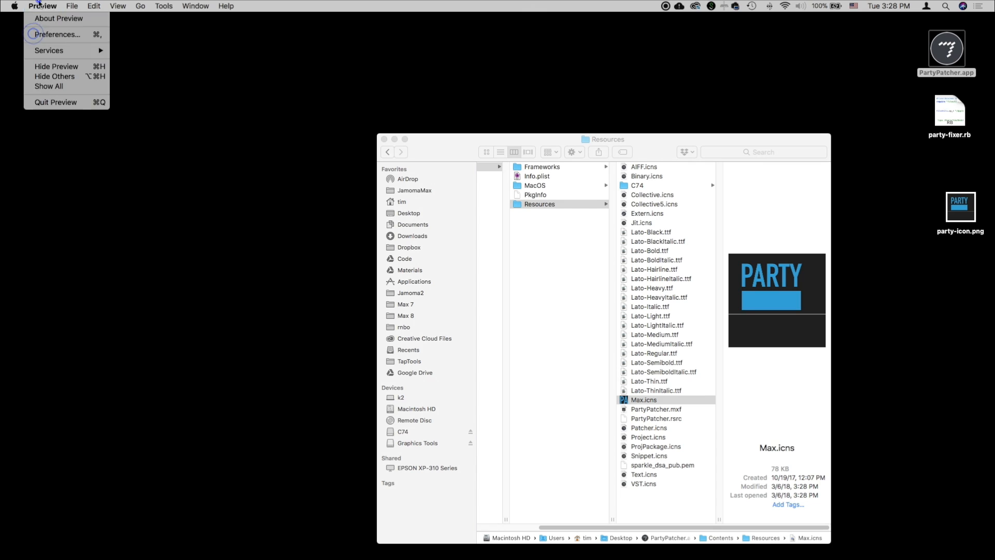
left_click(58, 101)
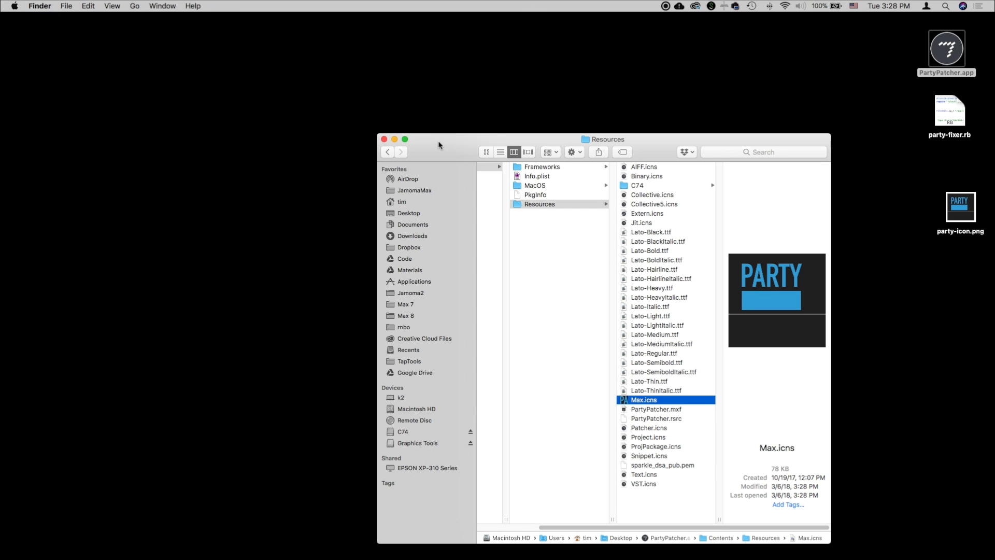
- Close the Resources folder window and move PartyPatcher.app slightly on the desktop, leaving it selected
left_click(438, 142)
left_click(383, 139)
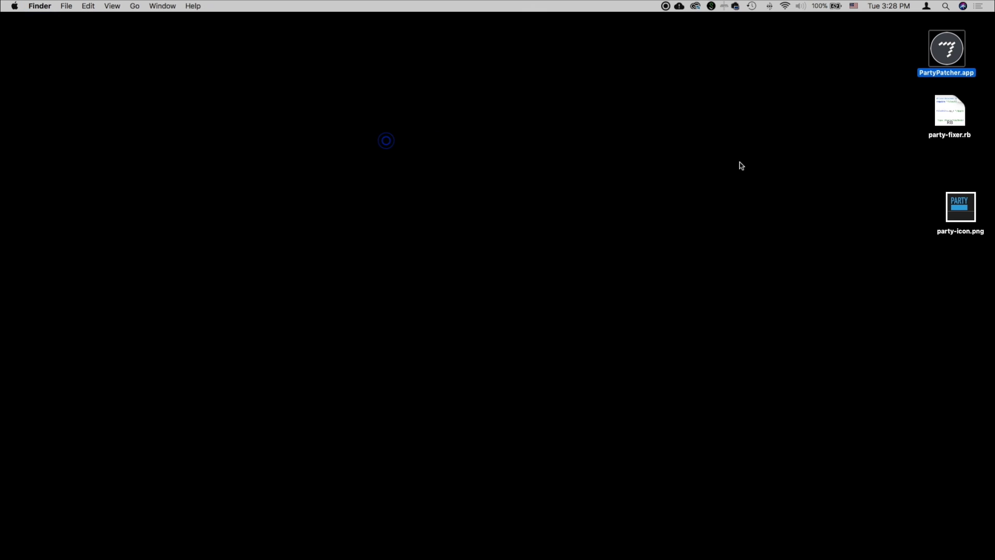
left_click(741, 155)
left_click(951, 54)
left_click(879, 69)
mouse_move(954, 51)
left_mouse_down()
mouse_move(894, 57)
mouse_move(958, 53)
left_mouse_up()
left_click(844, 112)
left_click(818, 119)
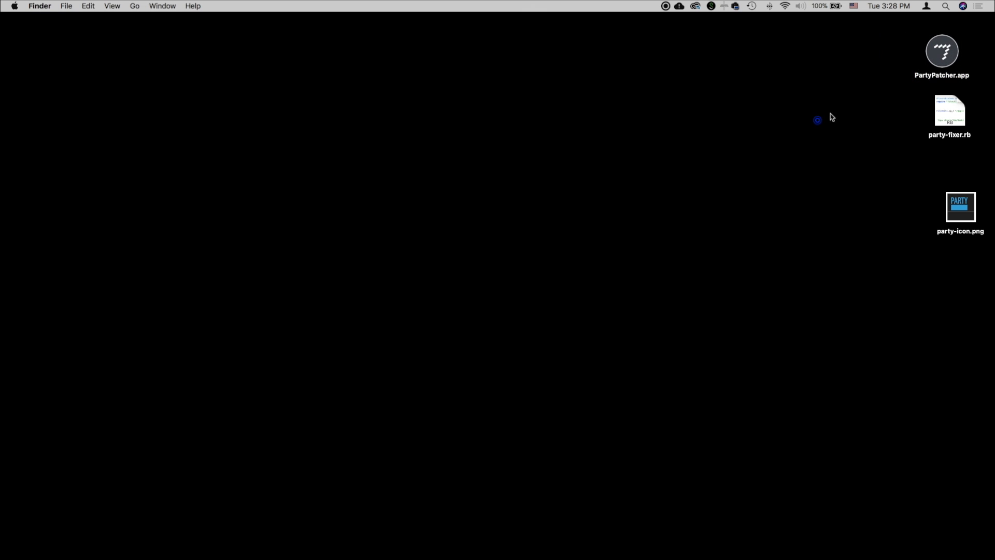
left_click(936, 56)
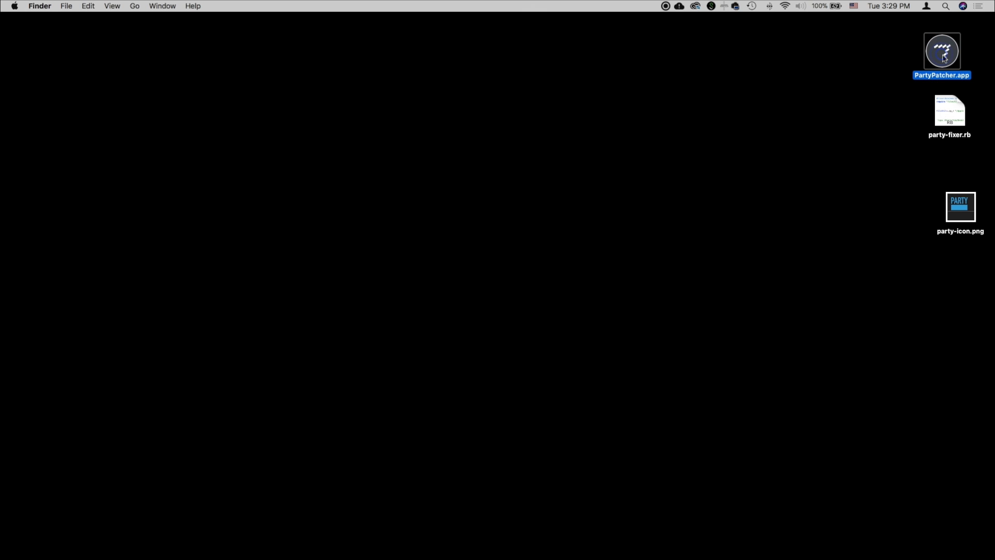
- Try to refresh the icon of PartyPatcher.app by renaming it PartyPatcher-.app and back to PartyPatcher.app
left_click_drag(944, 58, 952, 57)
left_click(953, 78)
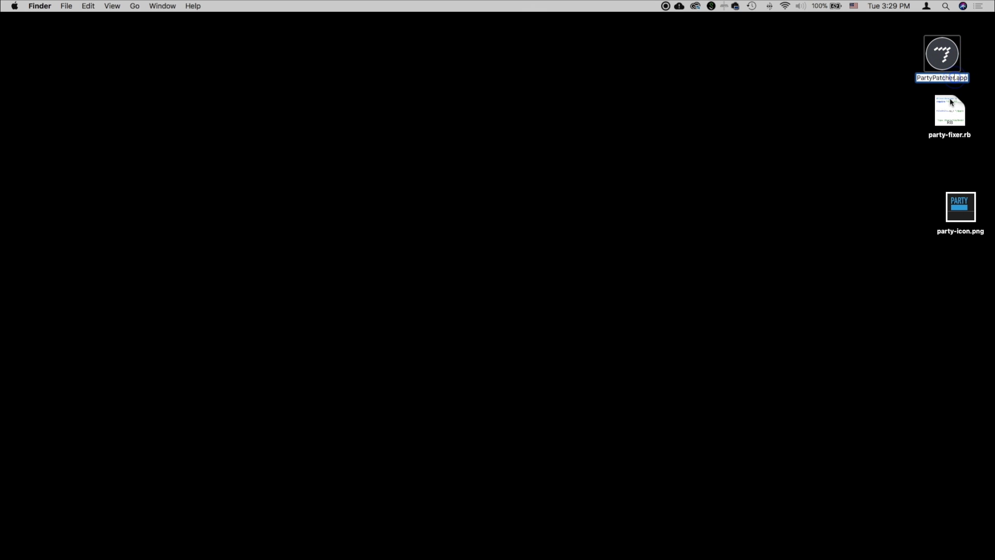
type("-")
key("Return")
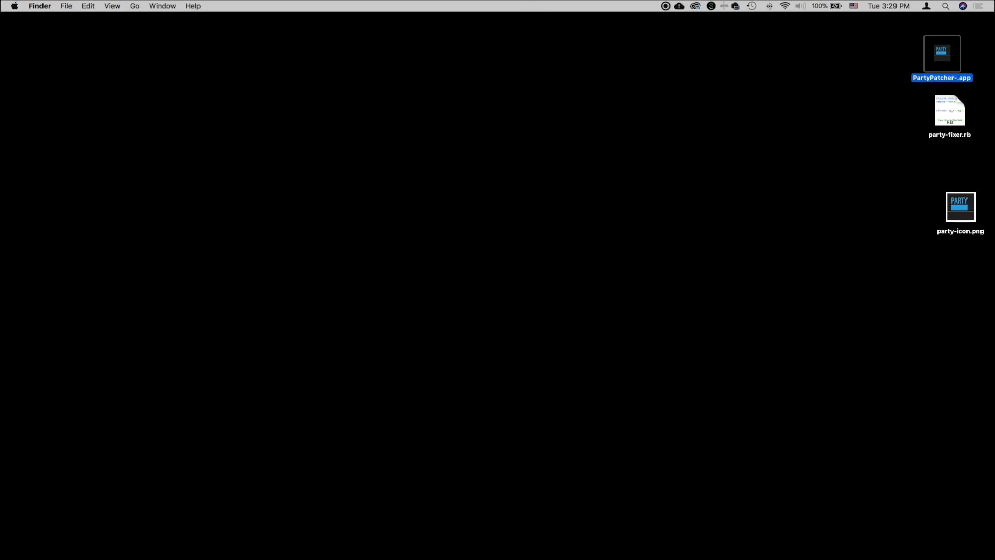
left_click(956, 78)
left_click(956, 77)
key("BackSpace")
key("Return")
left_click(882, 51)
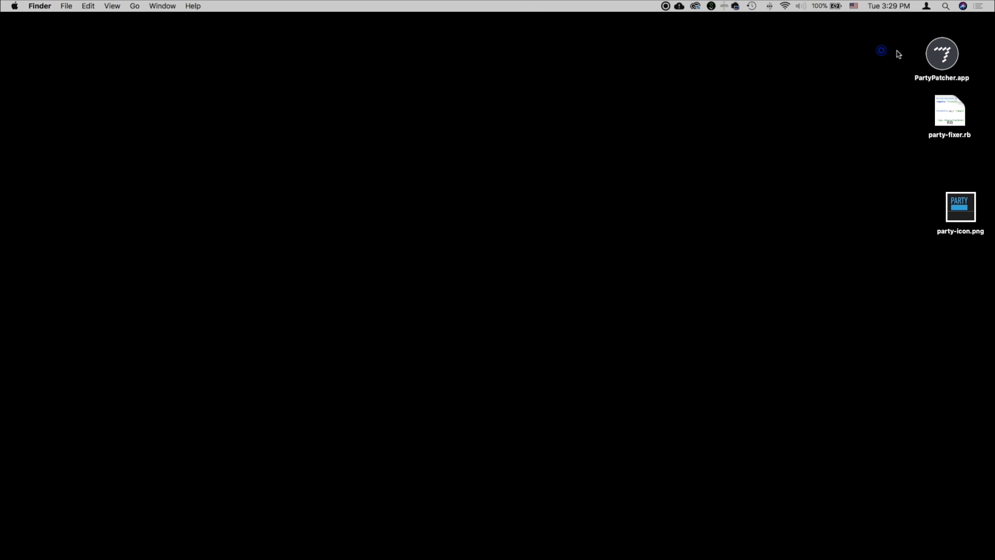
- Launch PartyPatcher.app from the Mac desktop to test it, and quit it
left_click_drag(944, 63, 951, 56)
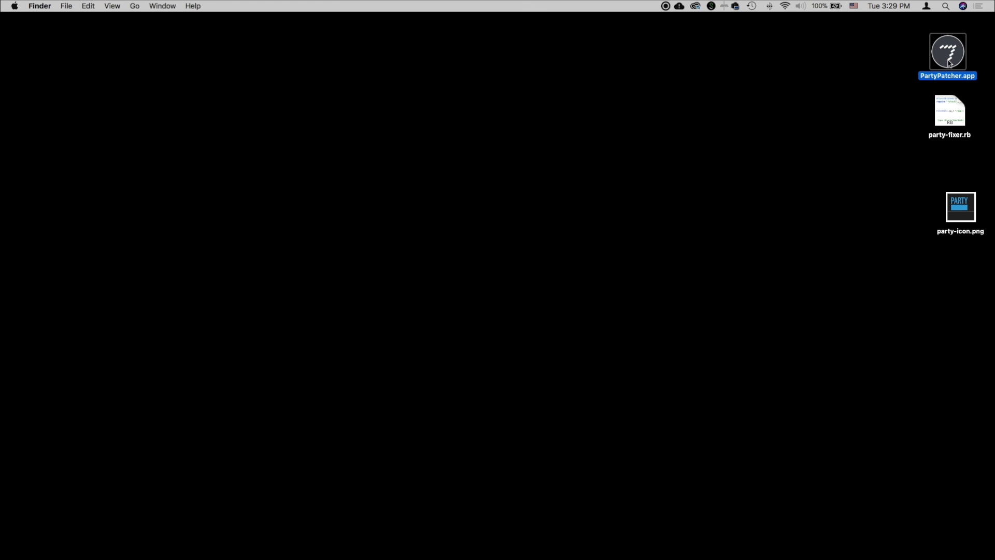
double_click(948, 60)
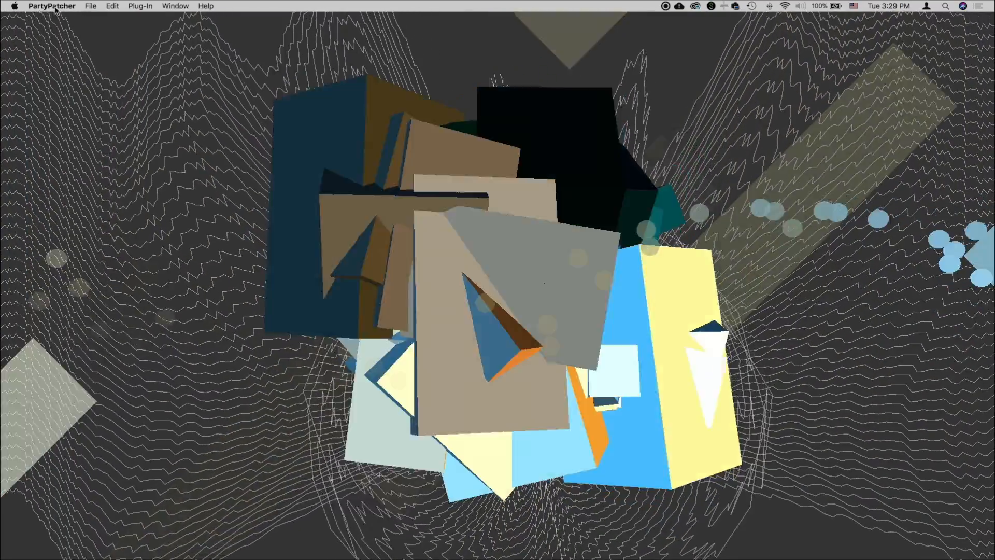
key("super+q")
left_click(871, 84)
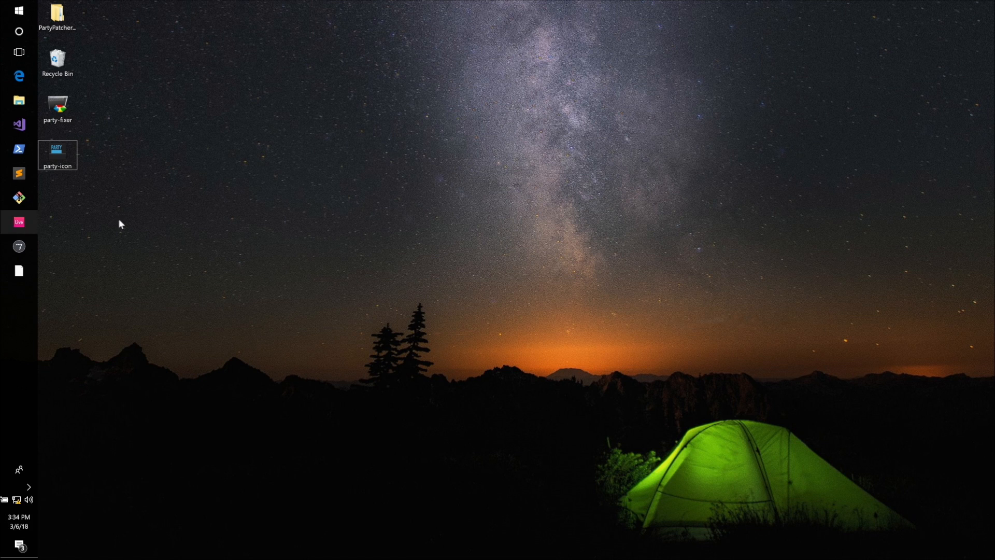
- Remove the existing PartyPatcher folder from the Windows desktop and open the recent PartyPatcher project in Max
left_click(18, 253)
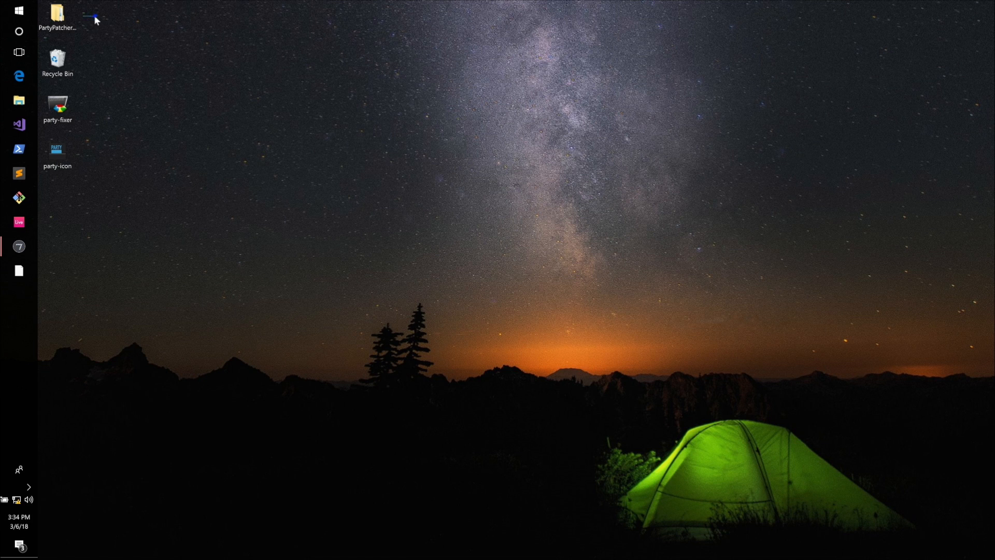
left_click_drag(55, 19, 56, 62)
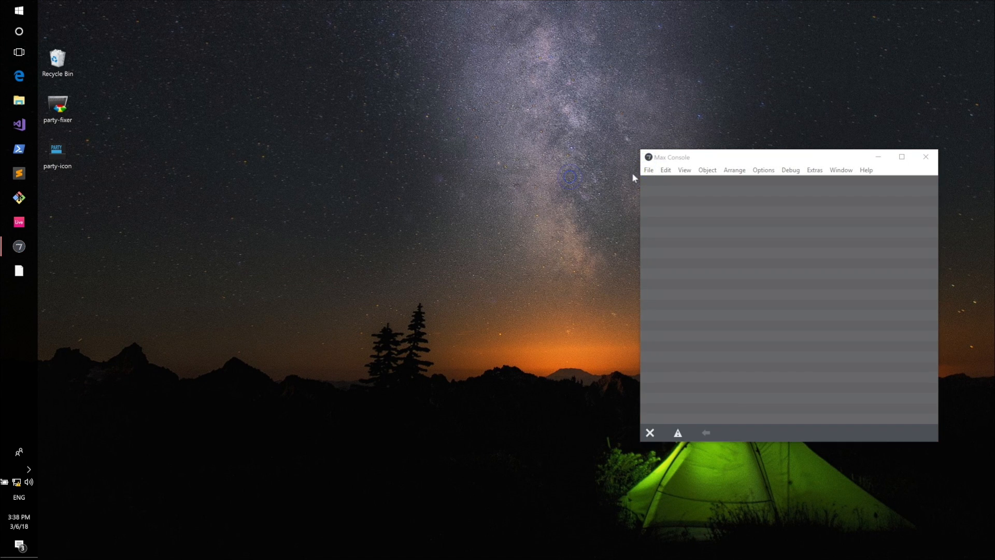
left_click(649, 171)
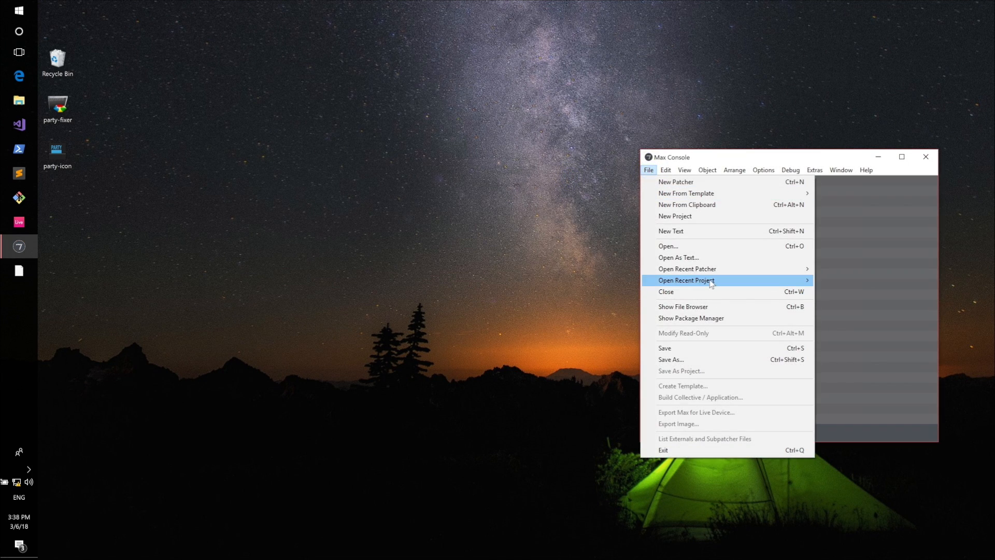
mouse_move(711, 282)
left_click(857, 280)
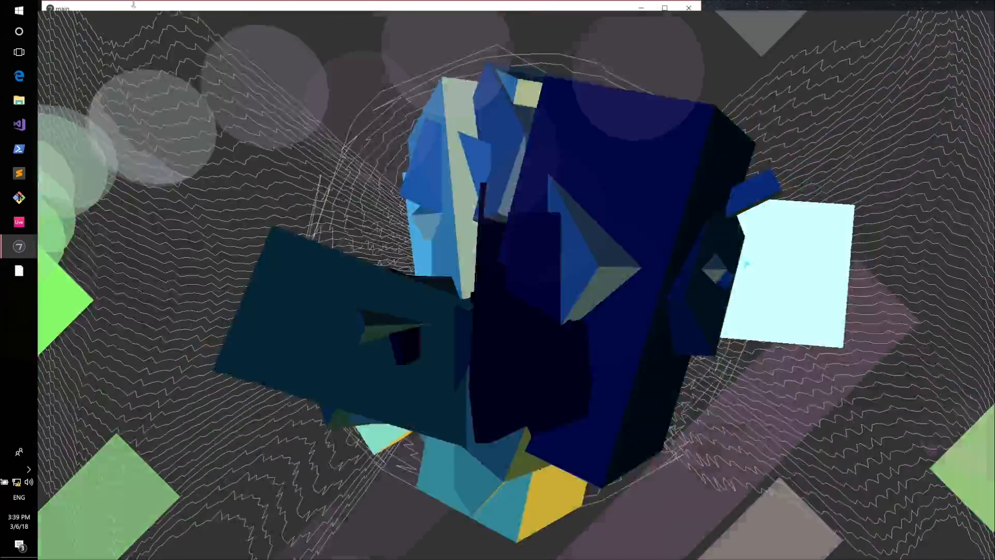
- Close the main patcher window and move the PartyPatcher Project window away from the desktop icons
left_click(688, 9)
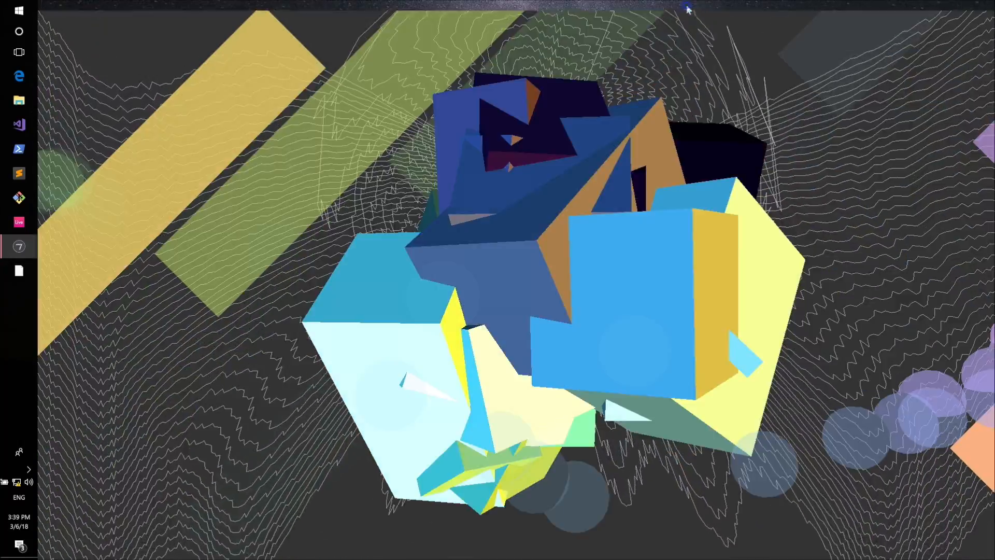
left_click_drag(97, 29, 179, 27)
scroll(215, 249, "down", 1)
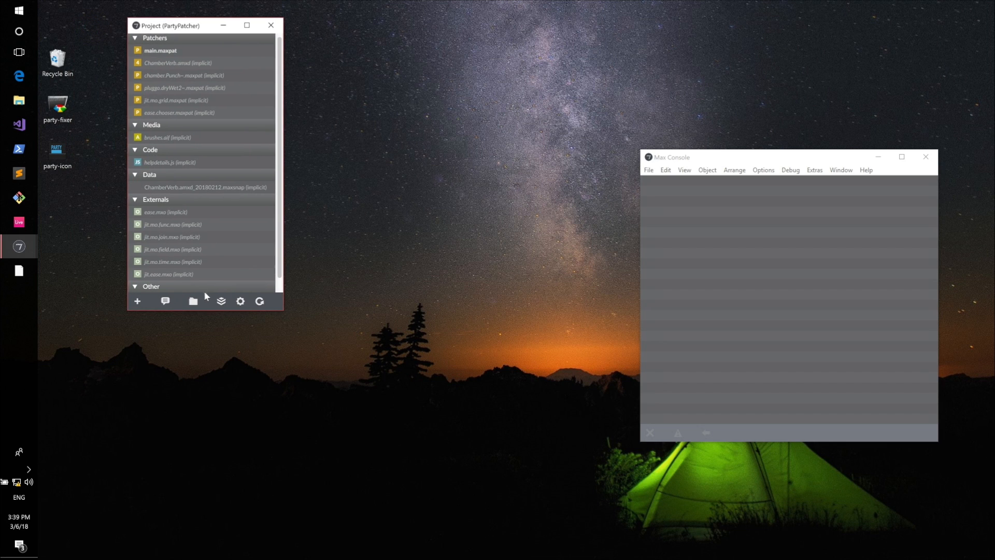
- Build the project as an Application (*.exe) named PartyPatcher on the Desktop, and close all Max windows
left_click(221, 301)
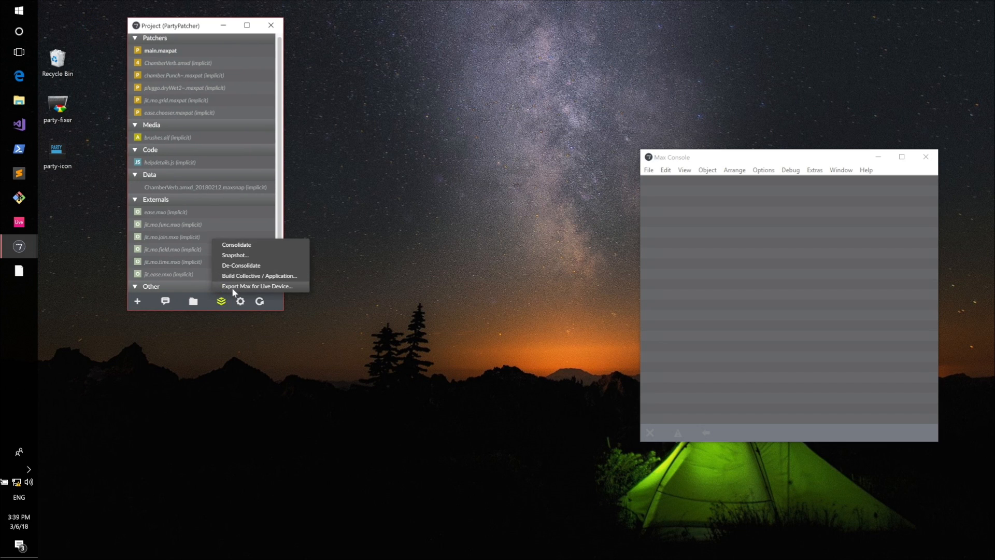
left_click(234, 278)
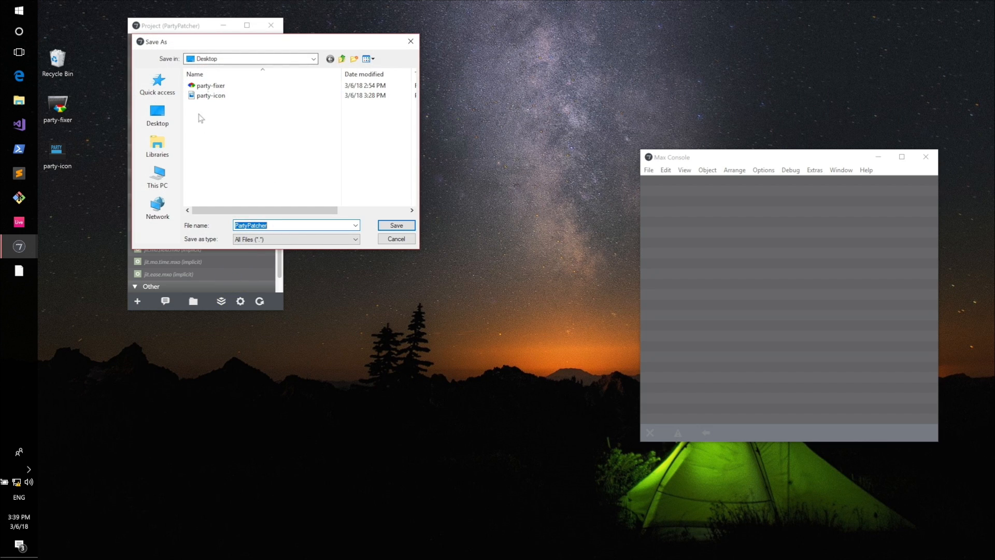
left_click(291, 239)
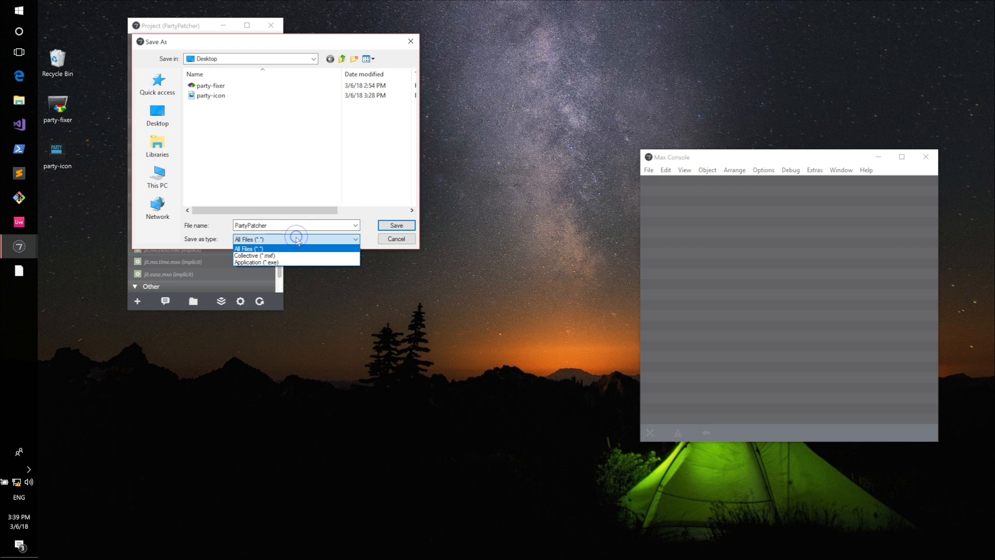
left_click(261, 262)
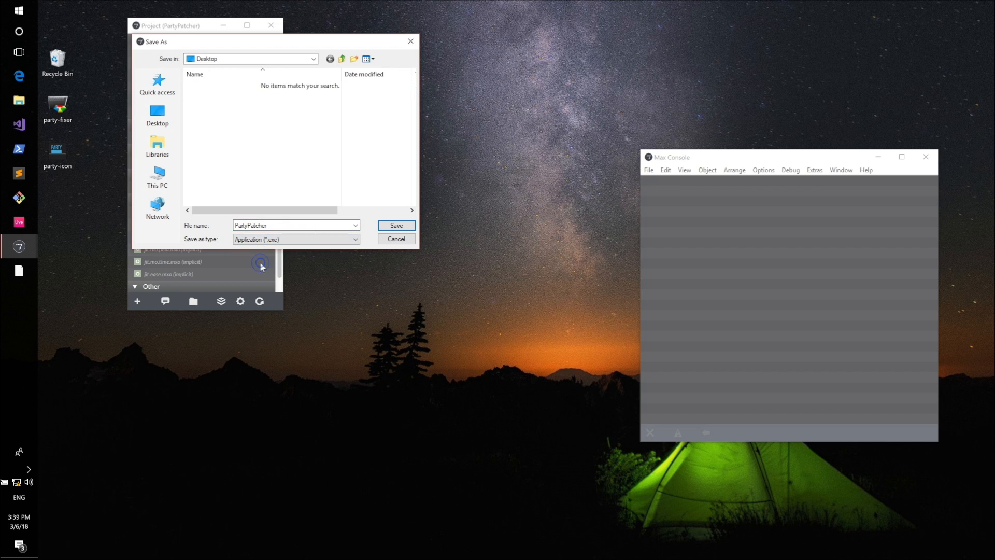
left_click(396, 225)
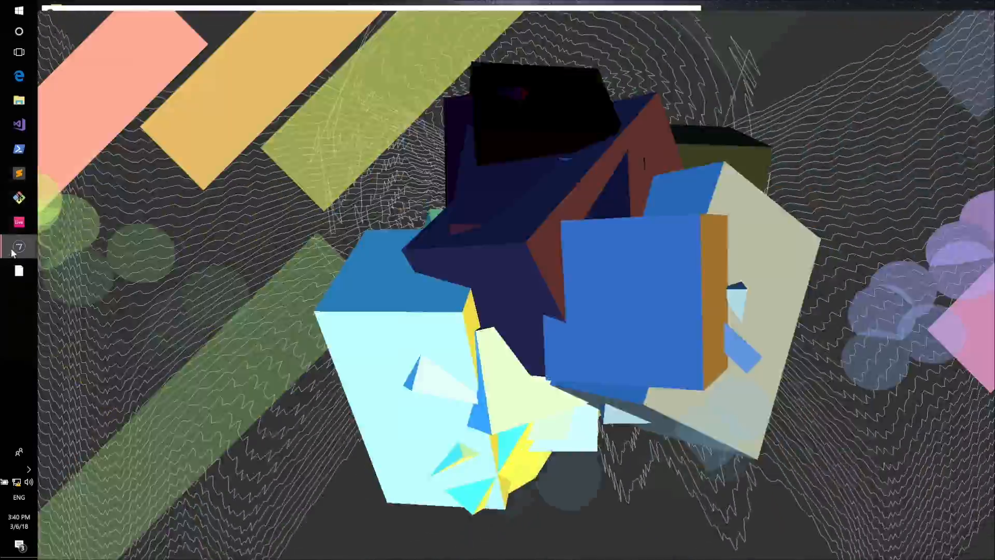
right_click(15, 249)
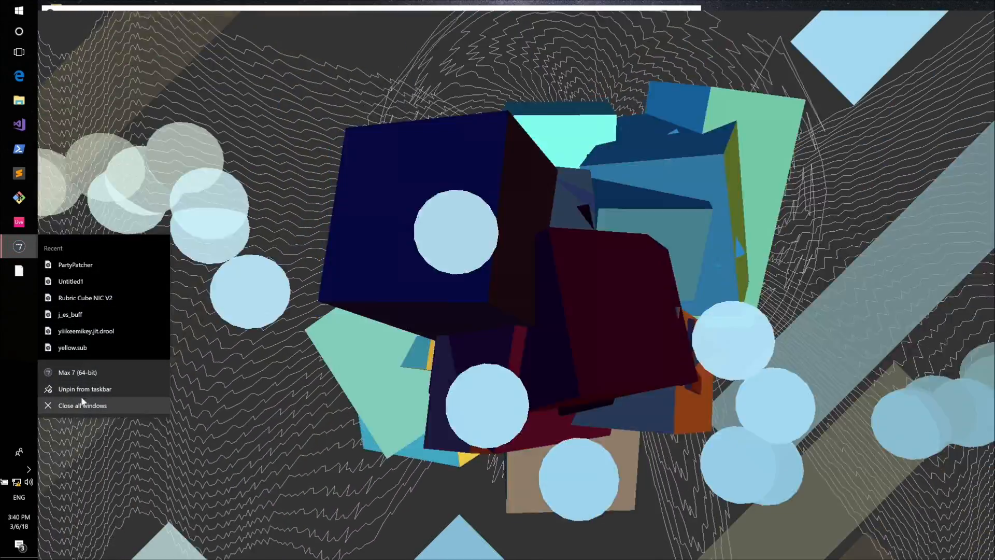
left_click(81, 404)
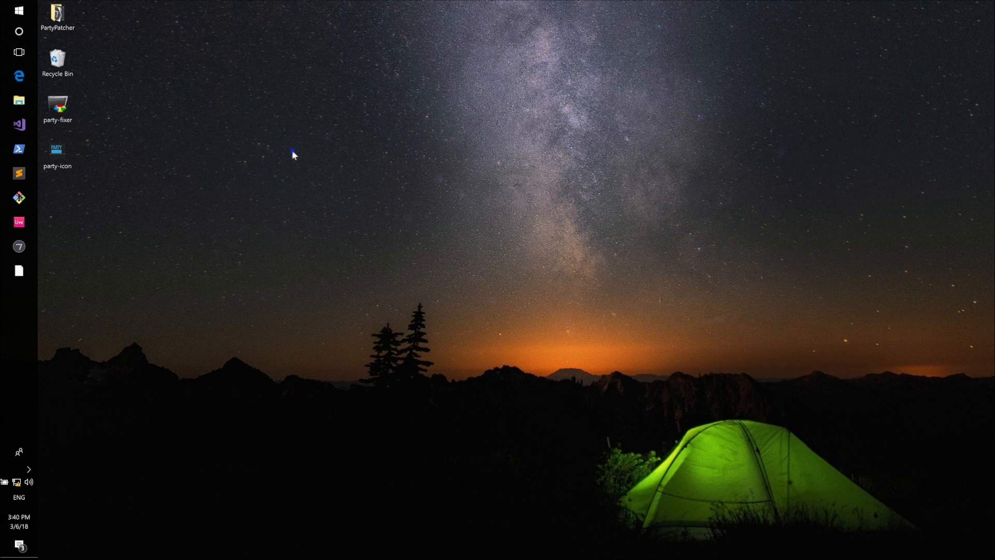
- Open the built PartyPatcher folder and examine its application, its MXF file and the contents of its resources folder
double_click(54, 15)
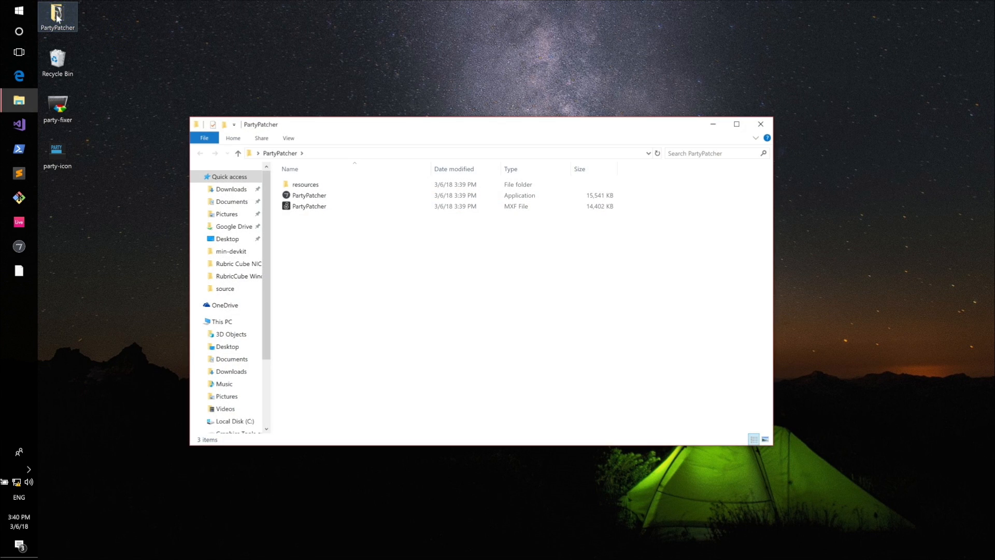
left_click(292, 197)
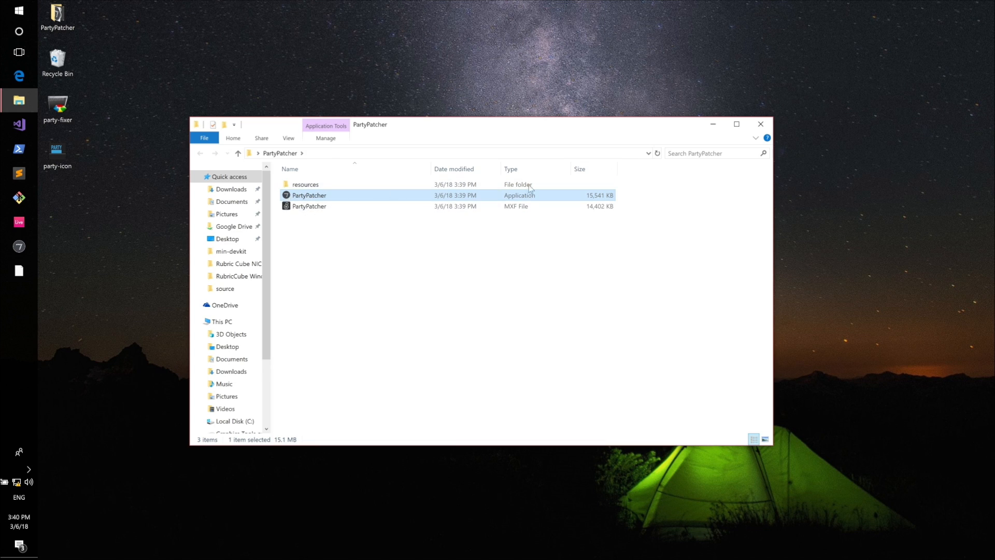
left_click(517, 206)
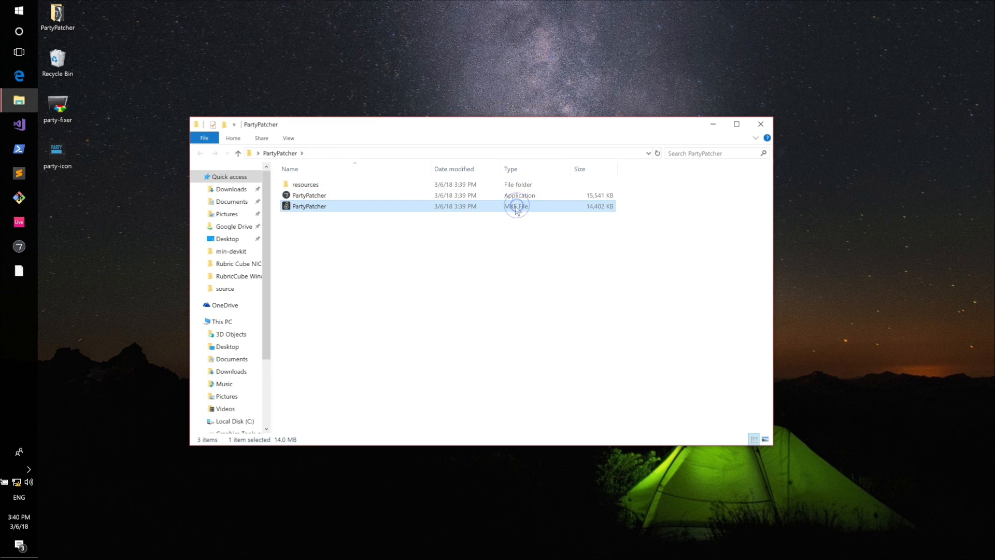
left_click(471, 195)
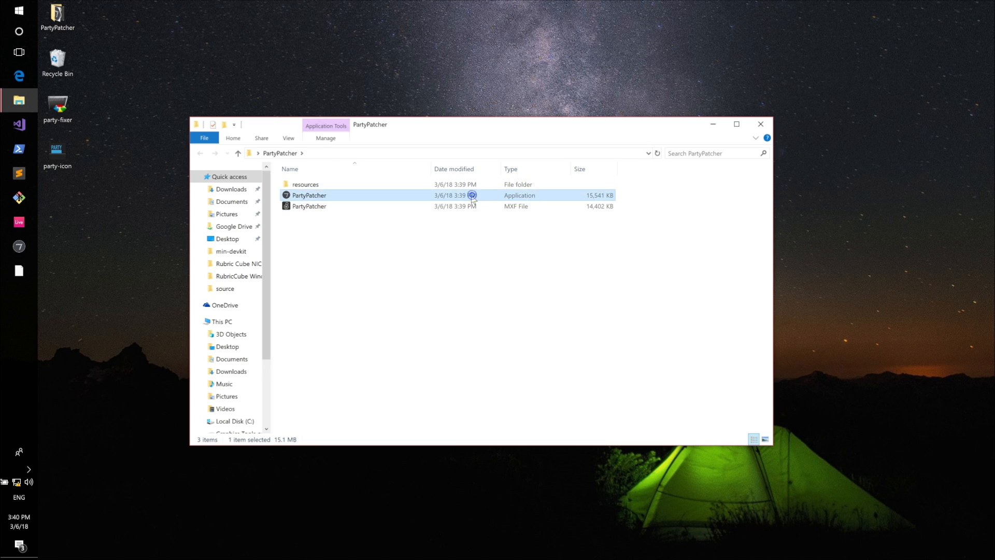
left_click(310, 186)
double_click(310, 186)
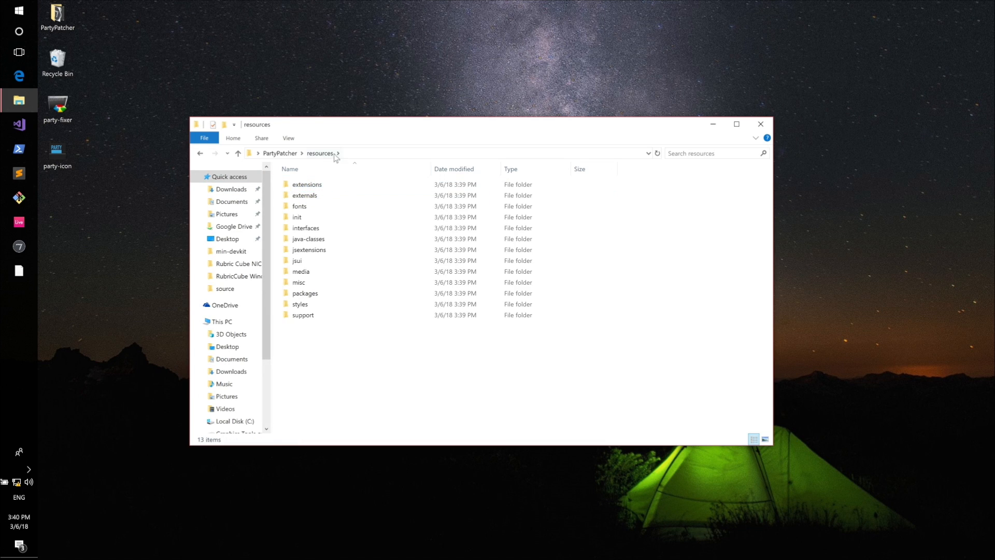
left_click(282, 153)
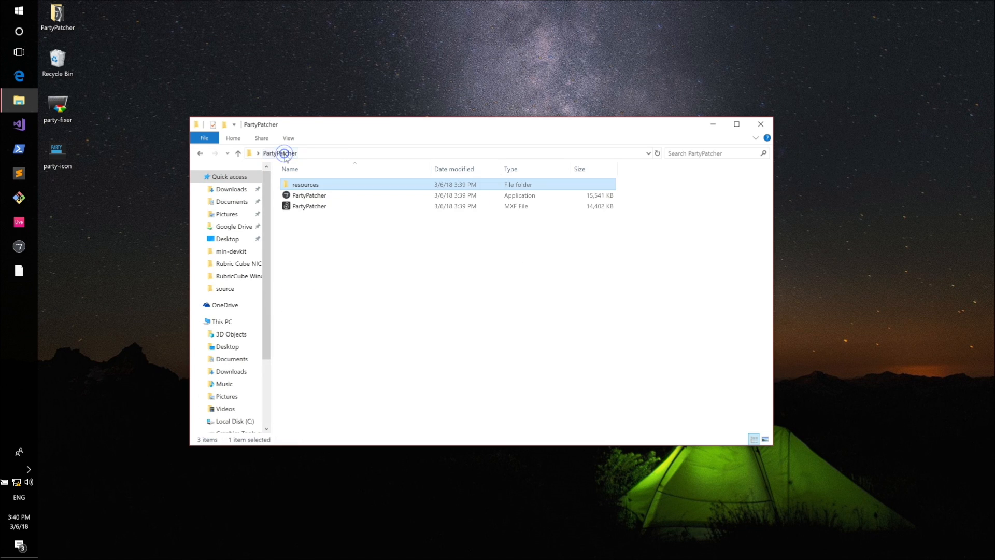
- Run the PartyPatcher application from its folder to test it, and close all its windows
double_click(305, 195)
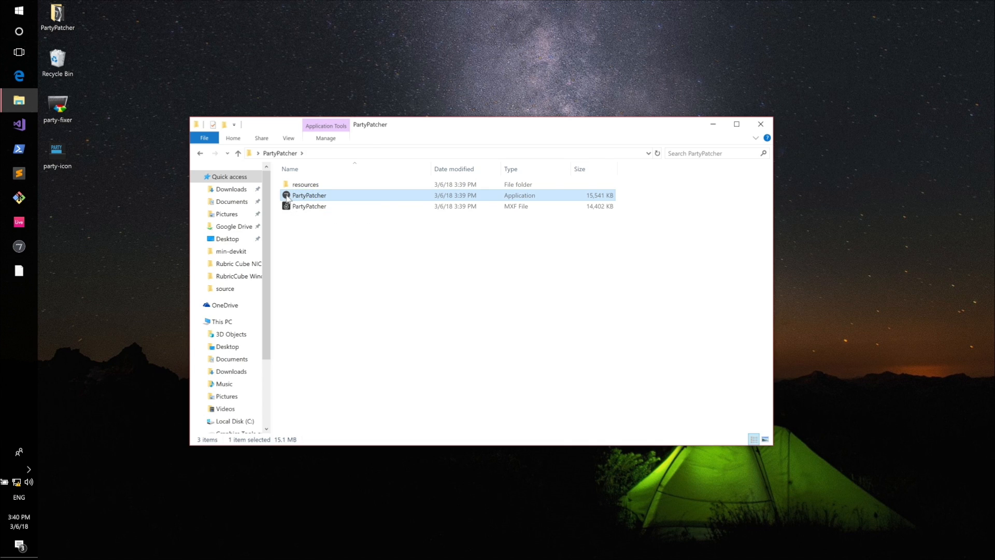
double_click(288, 197)
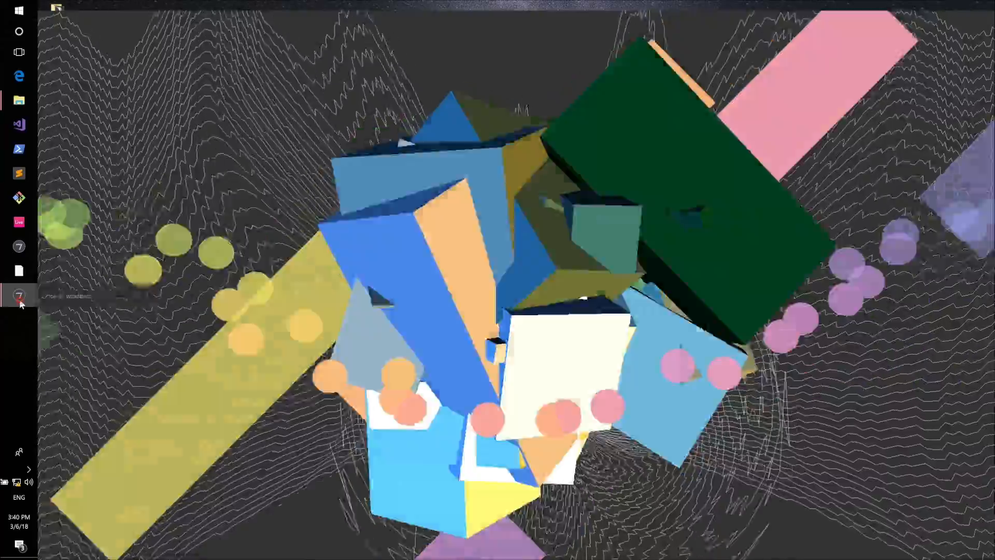
right_click(21, 303)
left_click(50, 294)
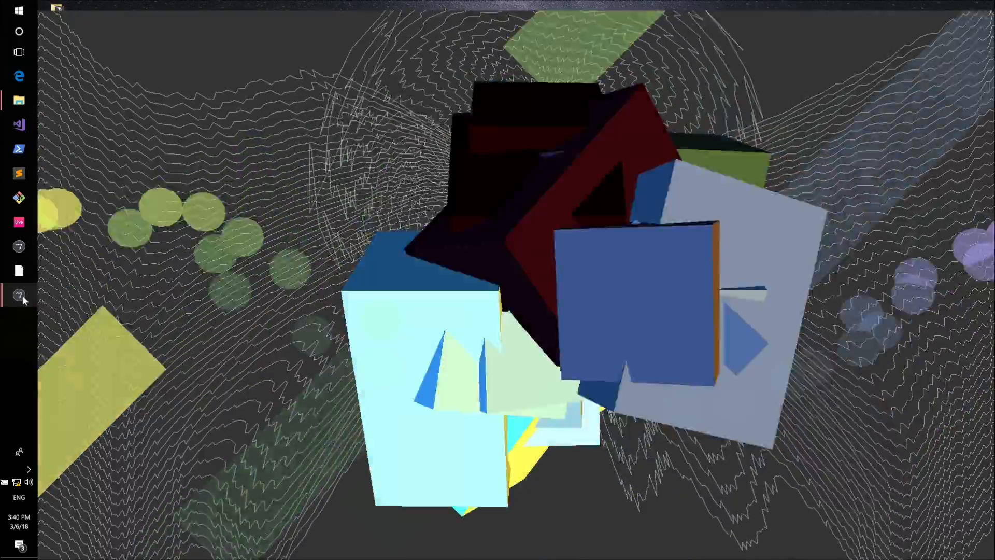
mouse_move(23, 296)
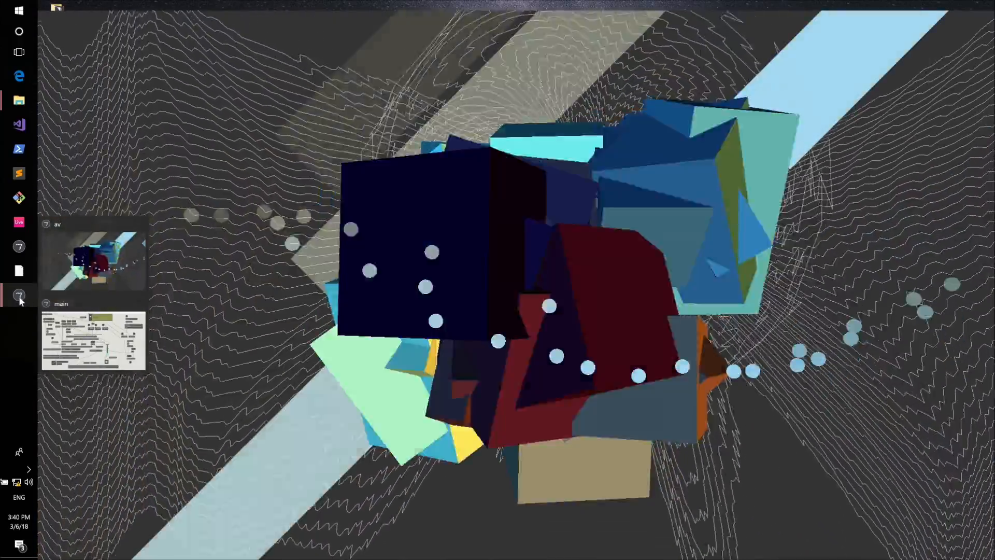
right_click(18, 296)
left_click(54, 296)
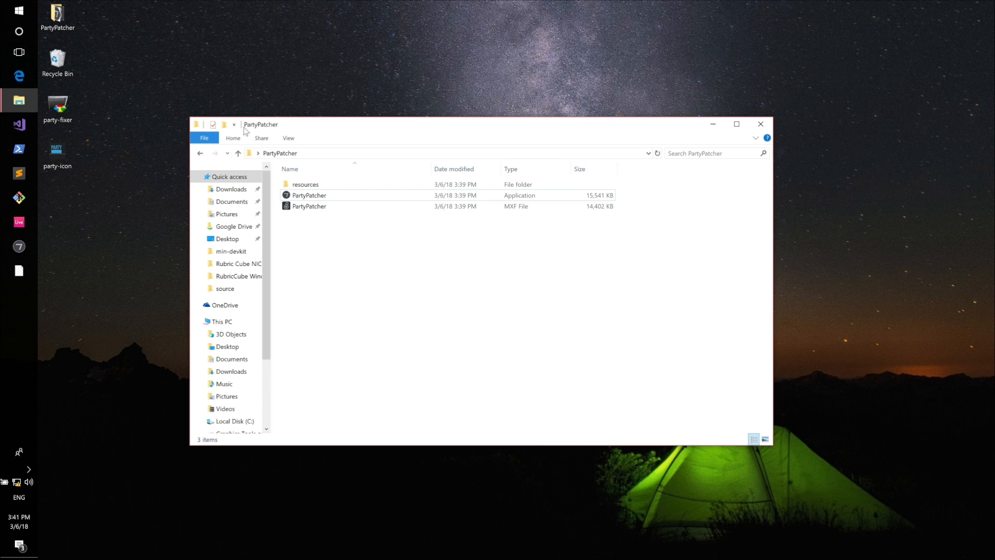
- Switch to Microsoft Edge, open icoconvert.com and enlarge the browser window
left_click(60, 152)
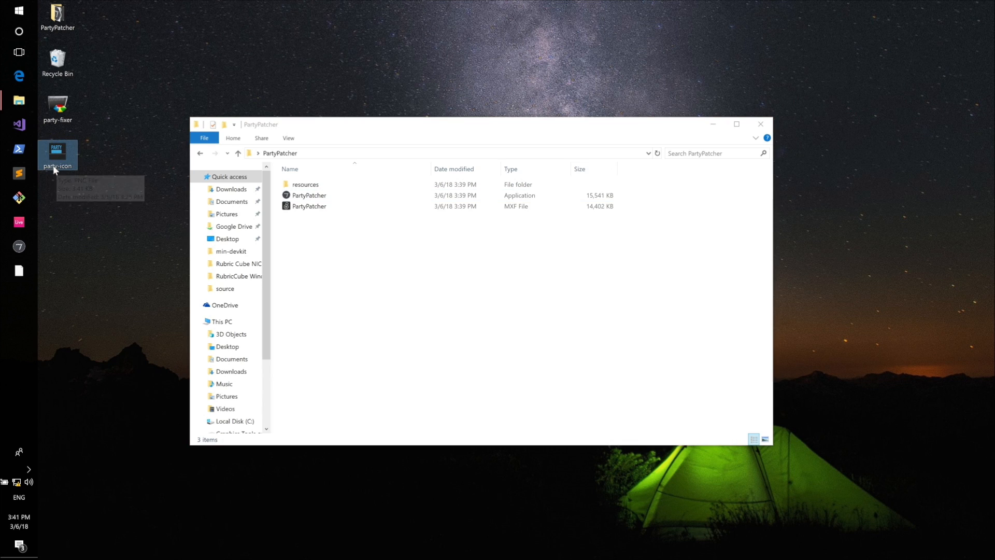
left_click_drag(52, 151, 55, 152)
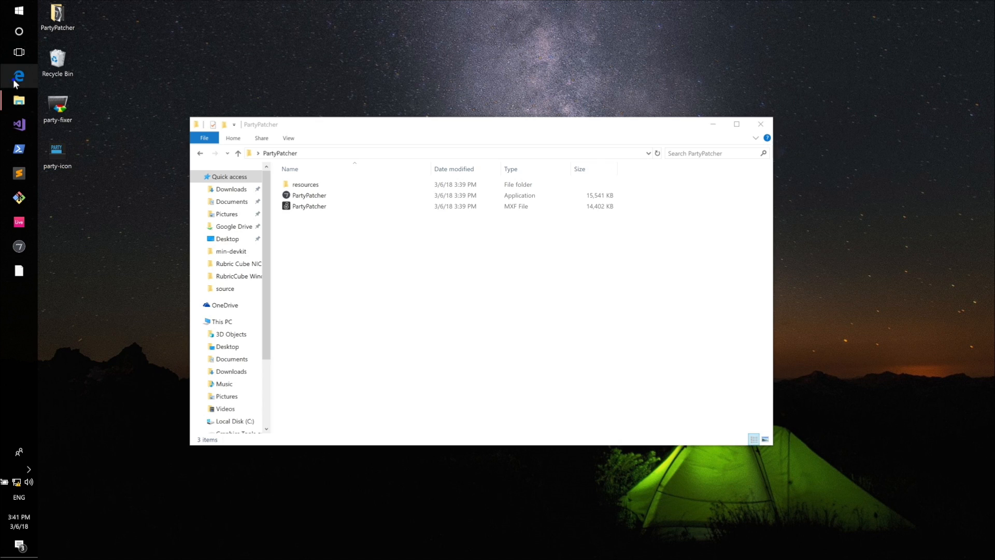
left_click(20, 100)
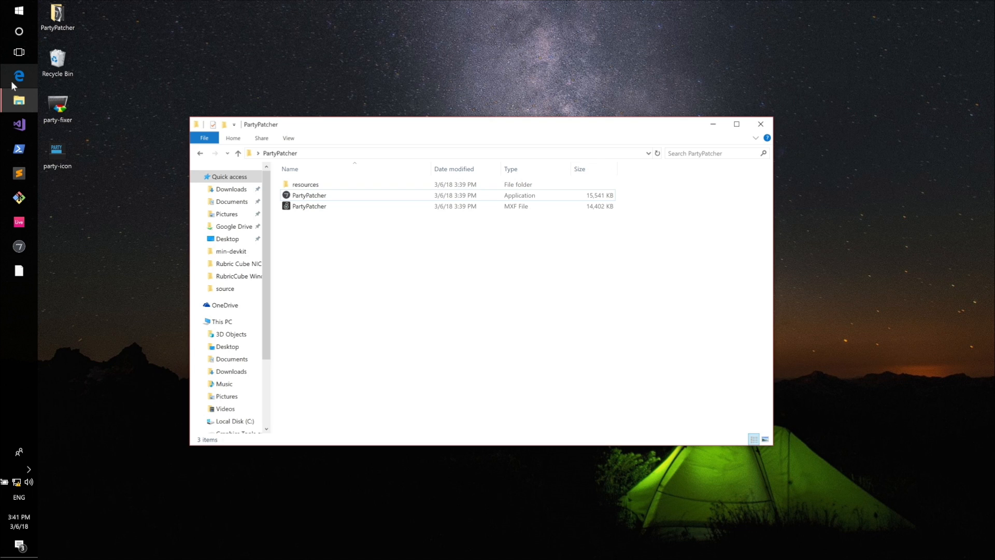
left_click(19, 77)
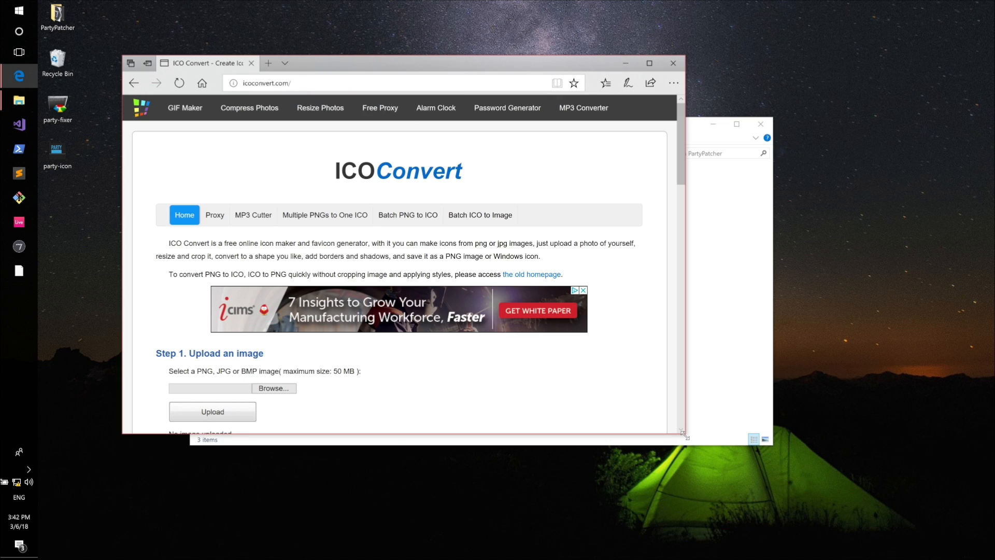
left_click_drag(682, 432, 777, 541)
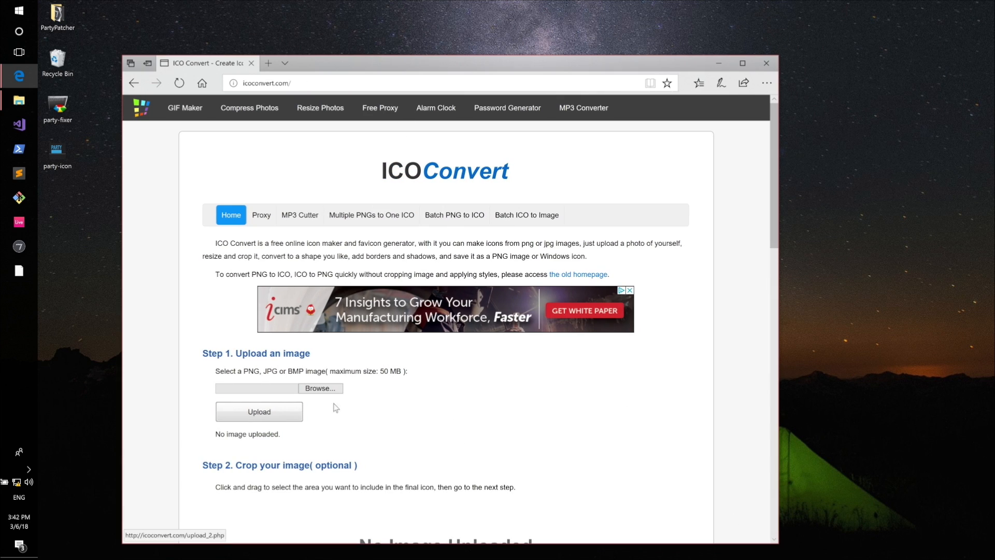
- Upload the party-icon PNG image from the desktop to the icon converter
left_click(321, 390)
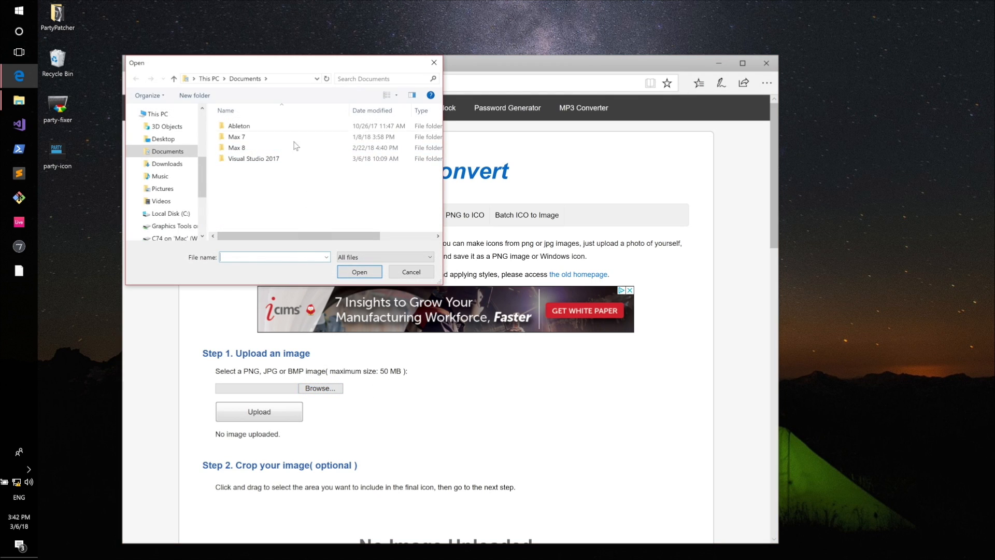
left_click_drag(55, 155, 294, 257)
left_click_drag(58, 154, 309, 200)
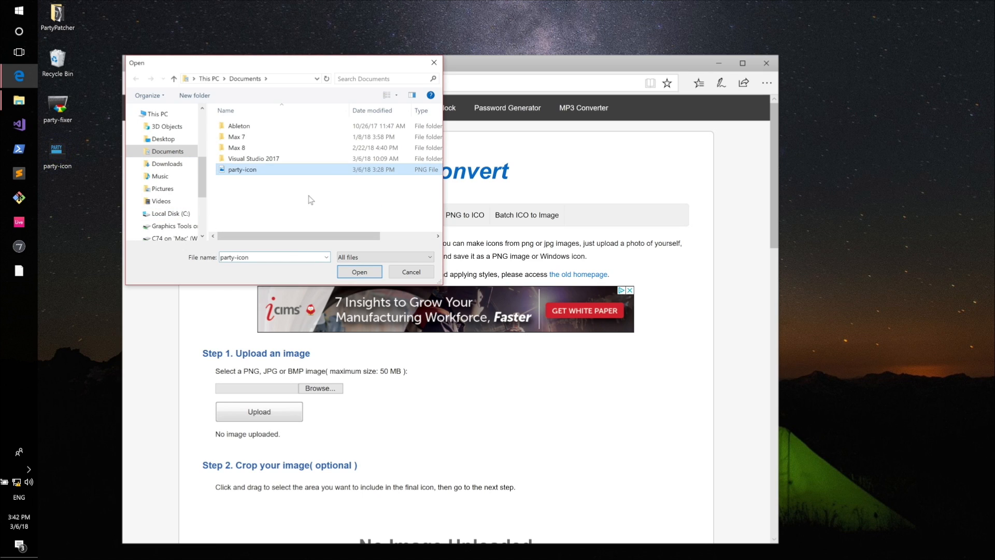
left_click(362, 271)
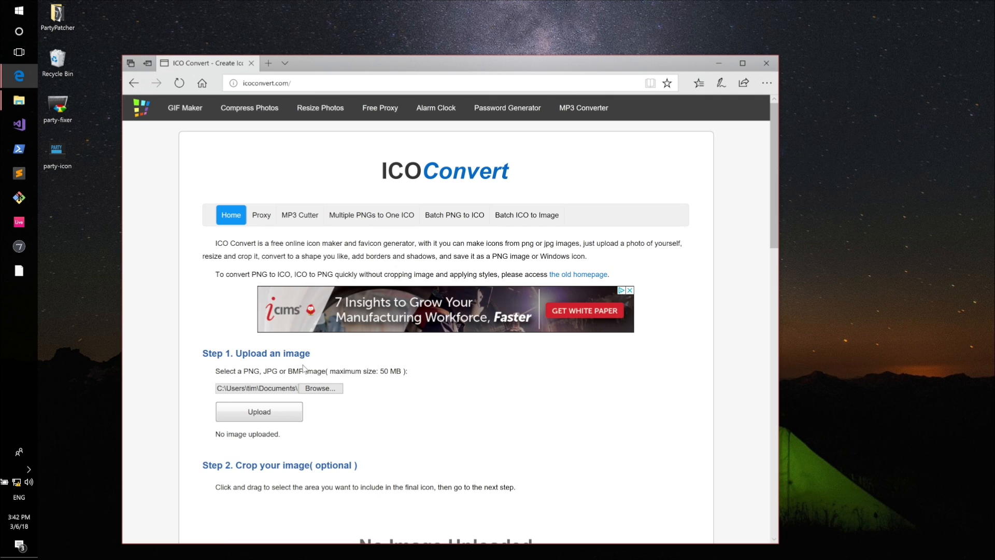
left_click(259, 412)
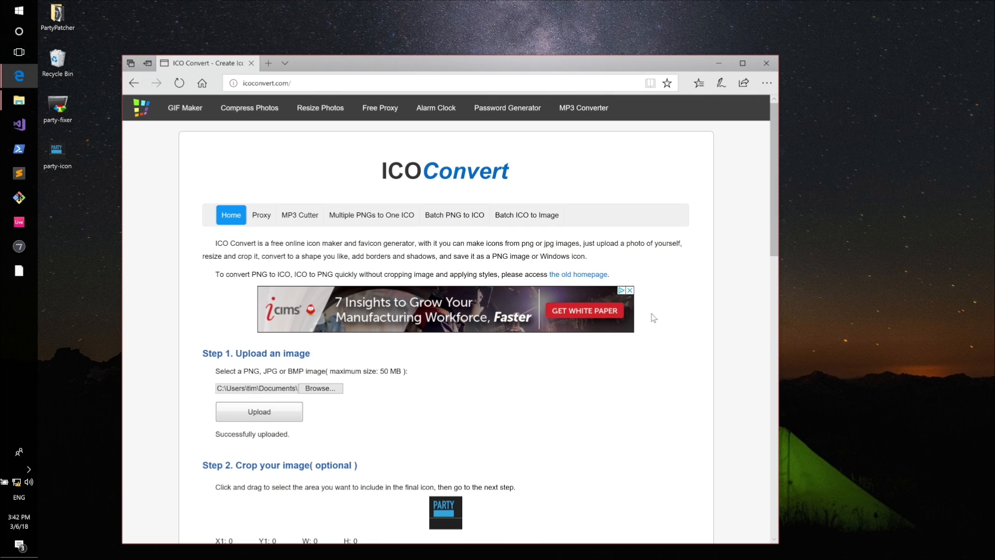
- Convert the uploaded image to an ICO for Windows 7, Windows 8, Vista and XP, and save the icon file
scroll(656, 316, "down", 6)
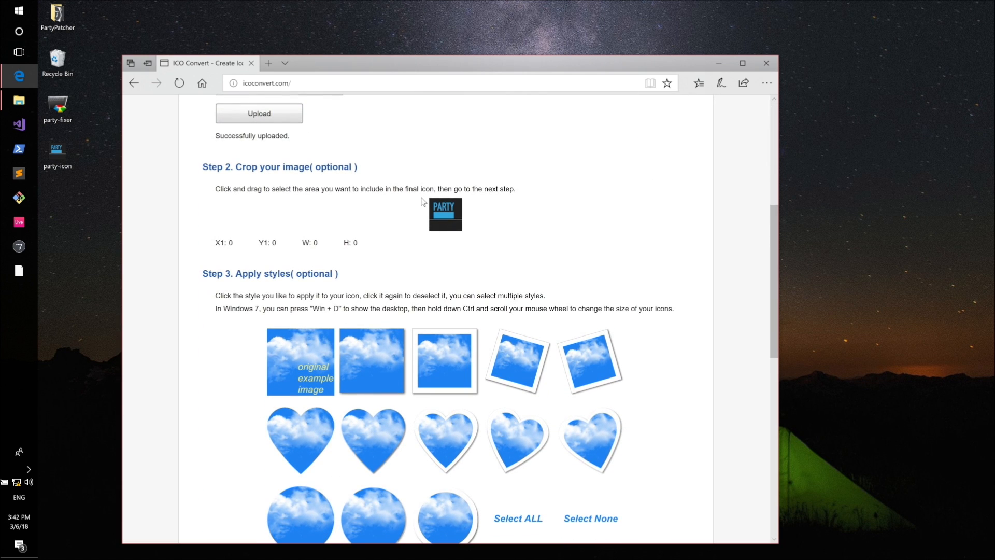
scroll(545, 191, "down", 2)
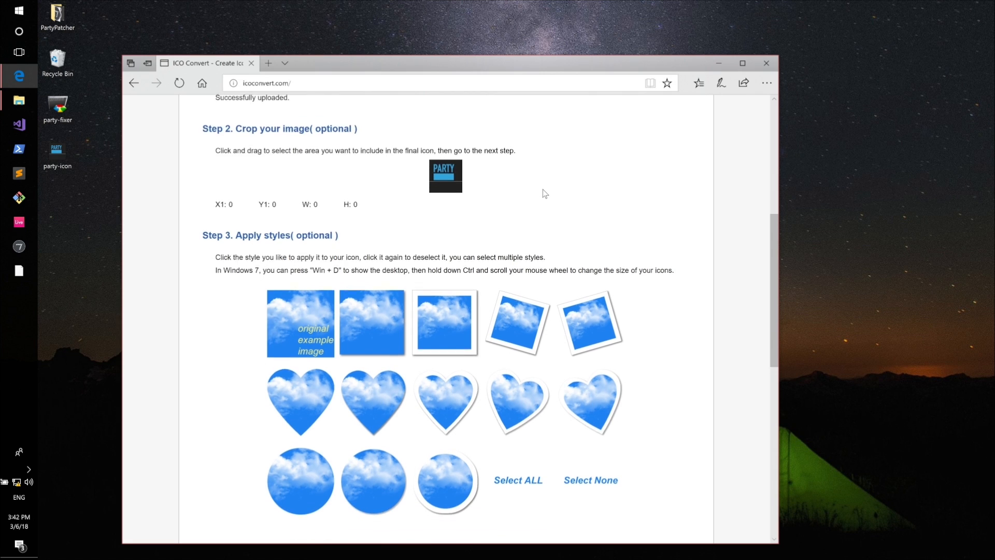
scroll(413, 256, "down", 5)
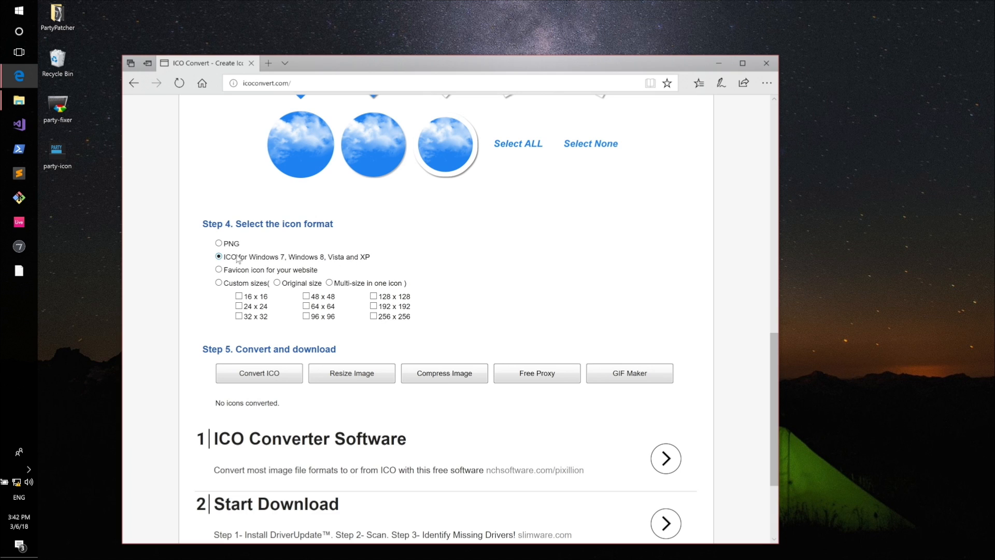
scroll(469, 249, "down", 1)
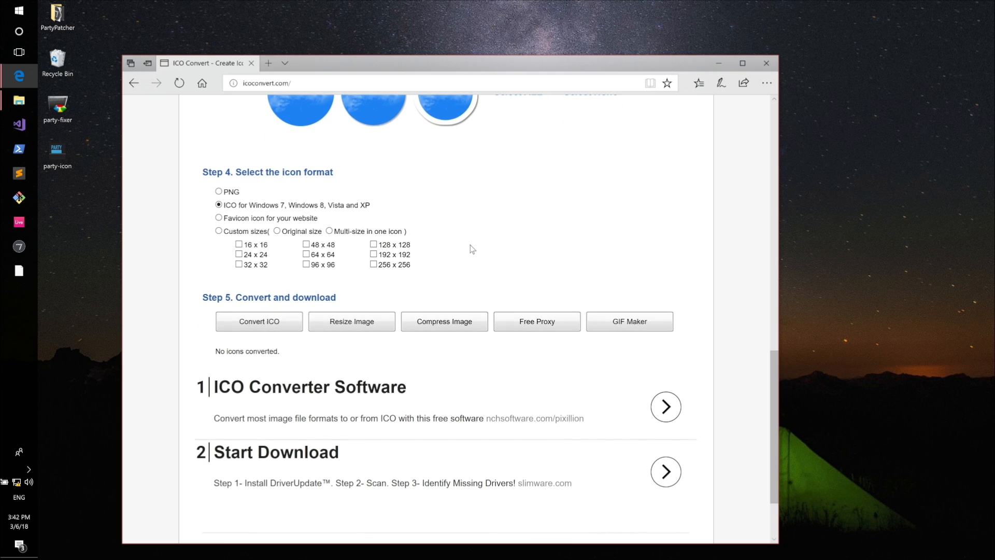
left_click(258, 324)
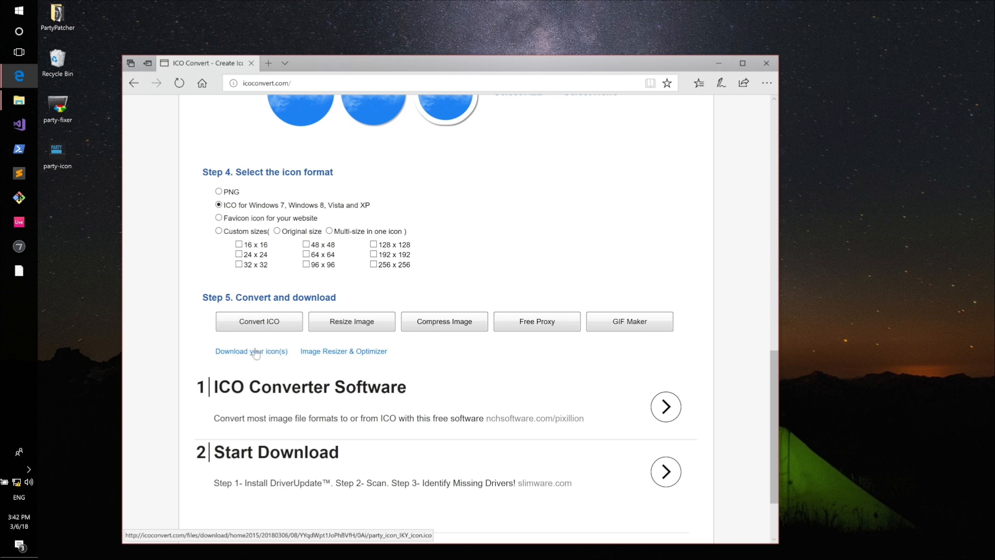
left_click(268, 353)
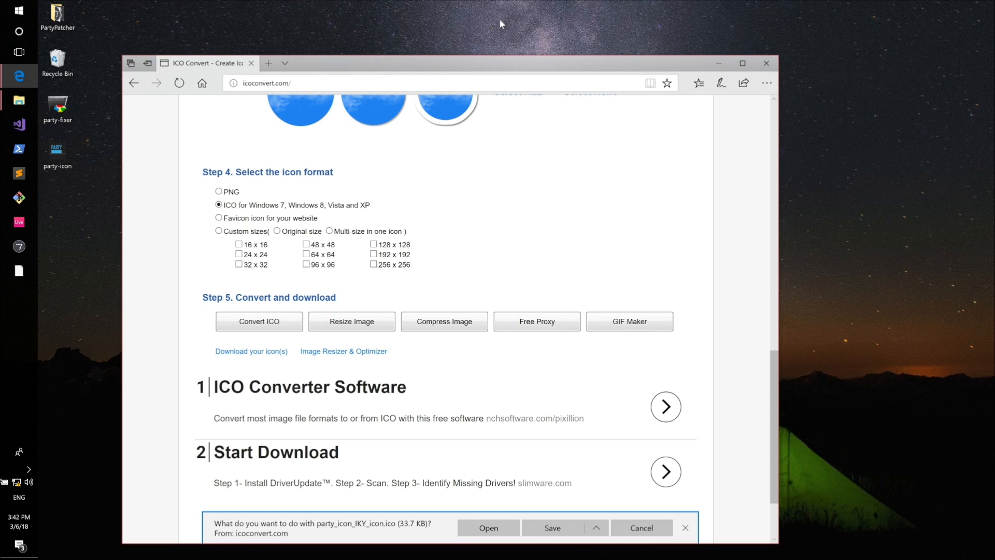
left_click(569, 530)
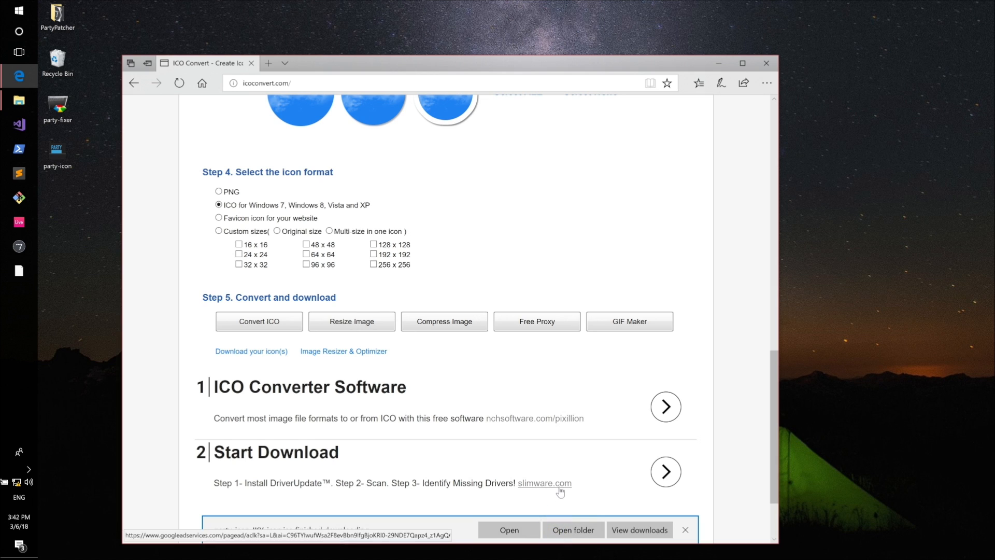
- Move the downloaded party_icon_IKY_icon.ico from the Downloads folder to the desktop, and close all open windows
left_click(573, 530)
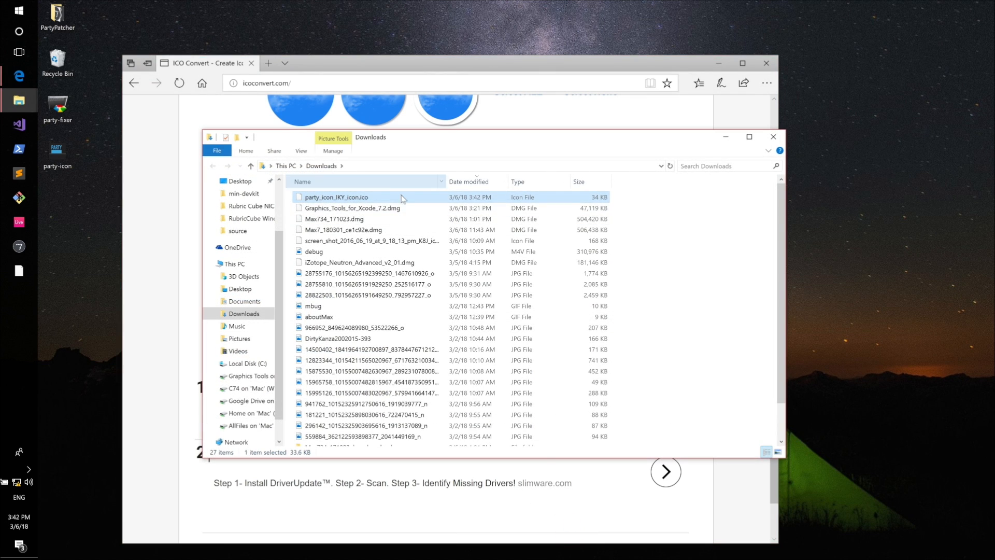
left_click_drag(305, 199, 81, 218)
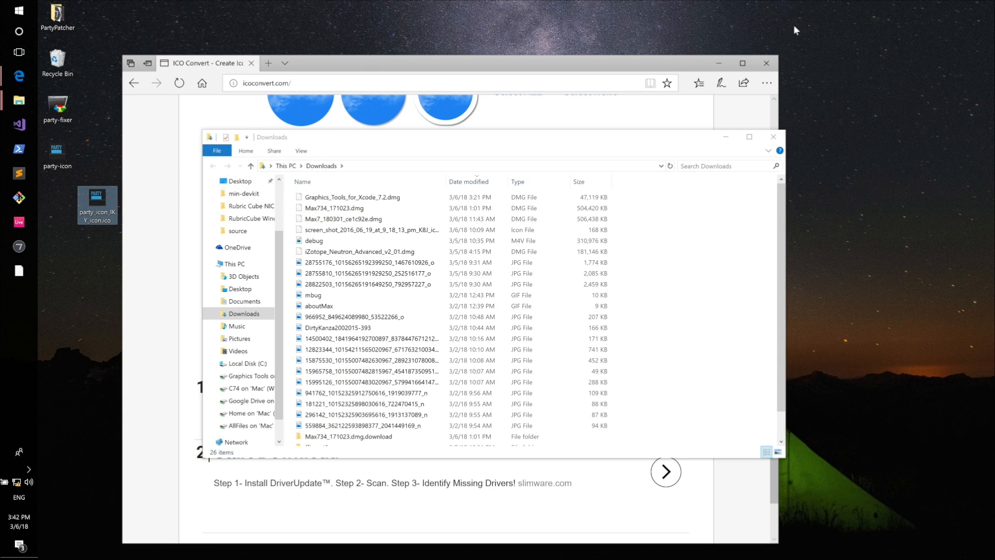
left_click(766, 63)
left_click(773, 137)
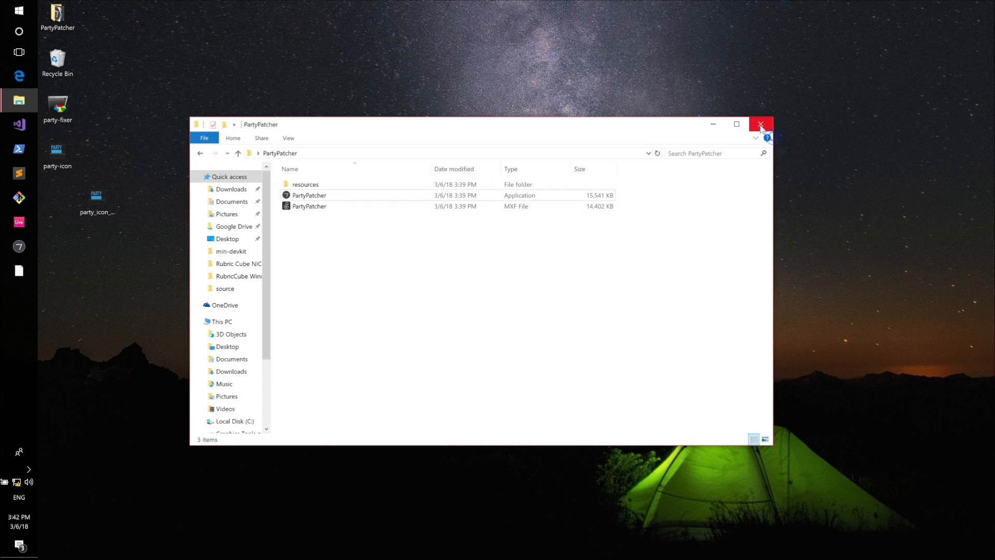
left_click(760, 124)
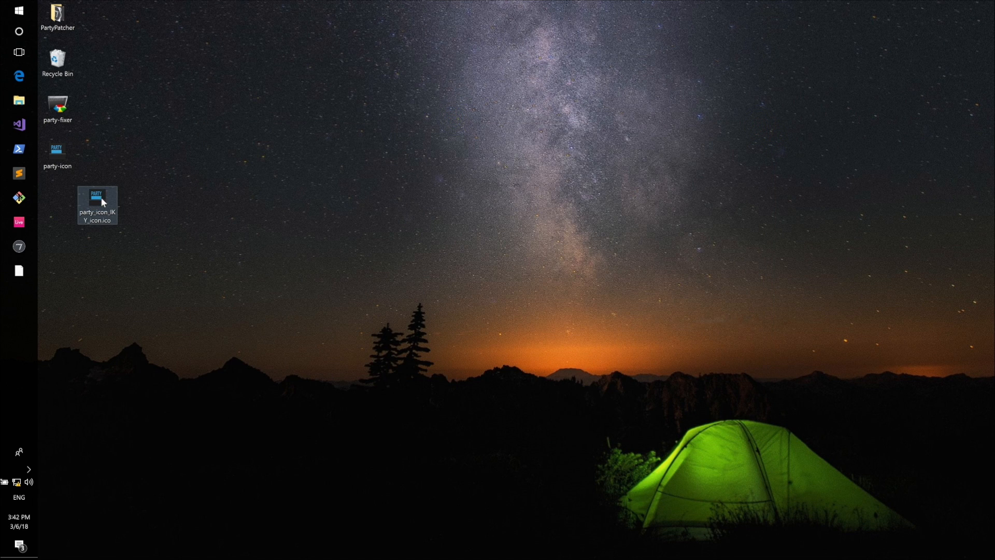
- Line up the new .ico file directly below the party-icon image on the desktop
left_click_drag(100, 197, 77, 195)
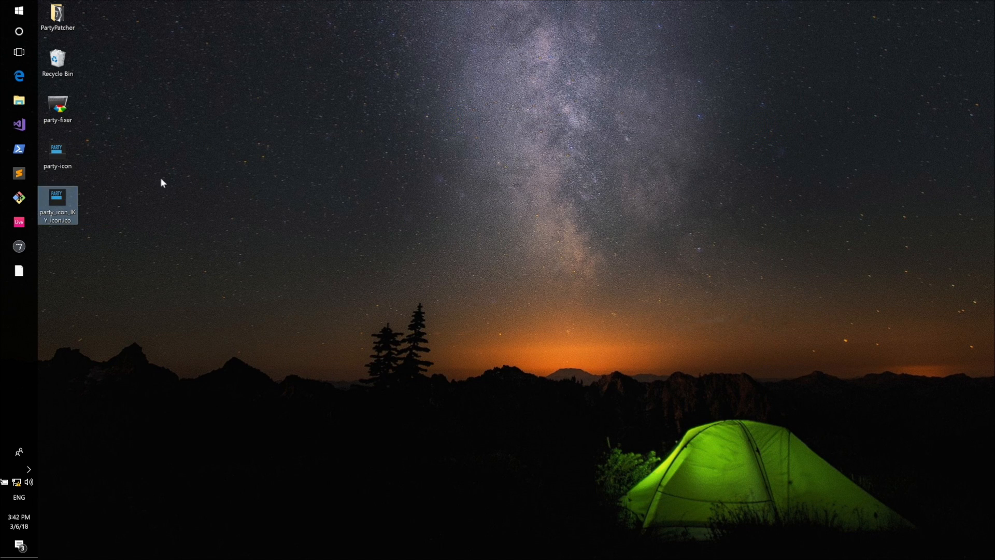
left_click(162, 179)
left_click(66, 200)
left_click(140, 185)
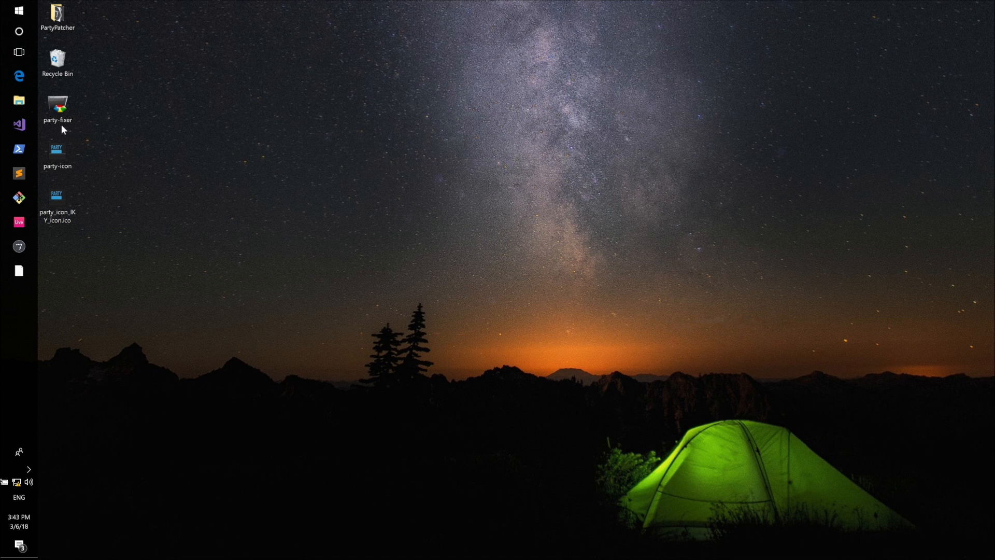
- Switch to Visual Studio and open the PartyPatcher application file from the desktop's PartyPatcher folder
left_click(19, 125)
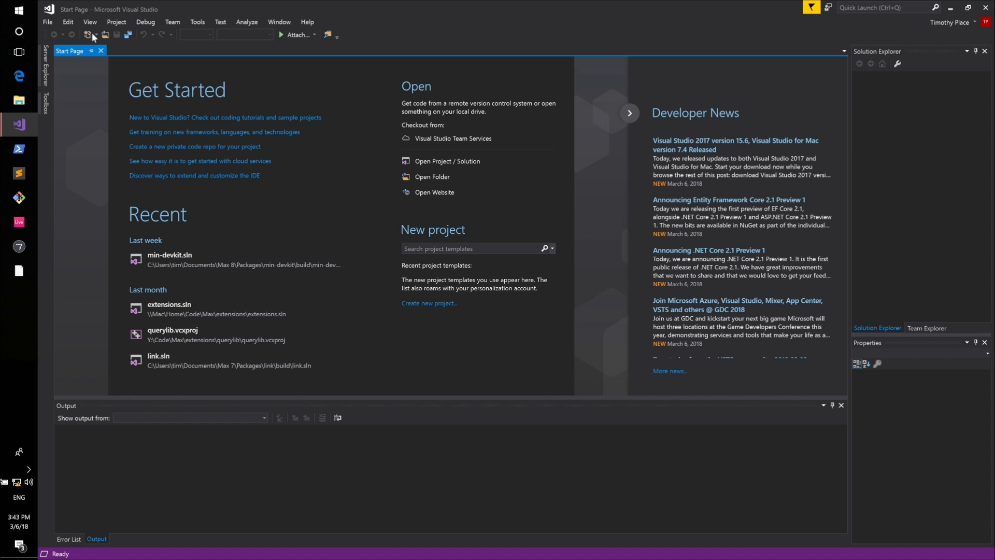
left_click(48, 22)
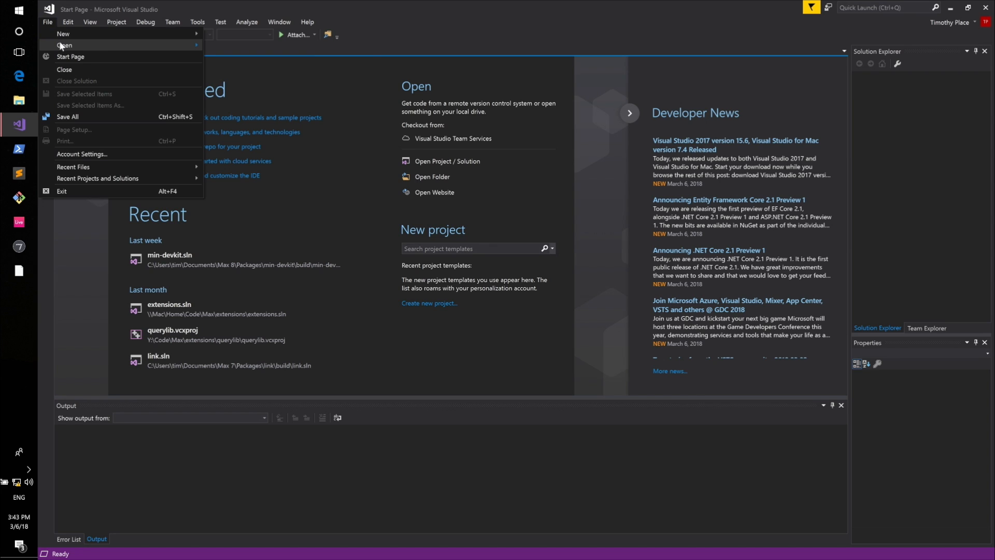
mouse_move(60, 43)
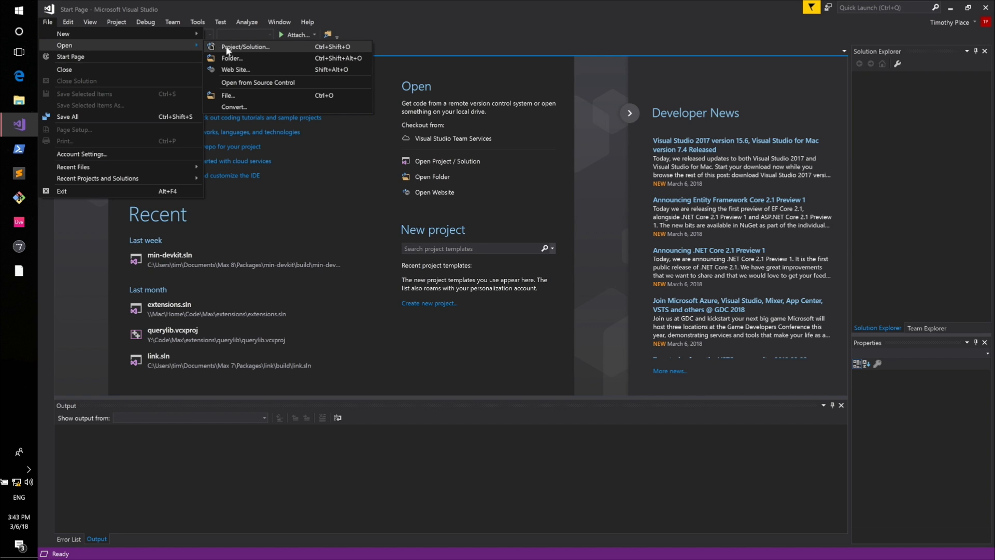
left_click(229, 96)
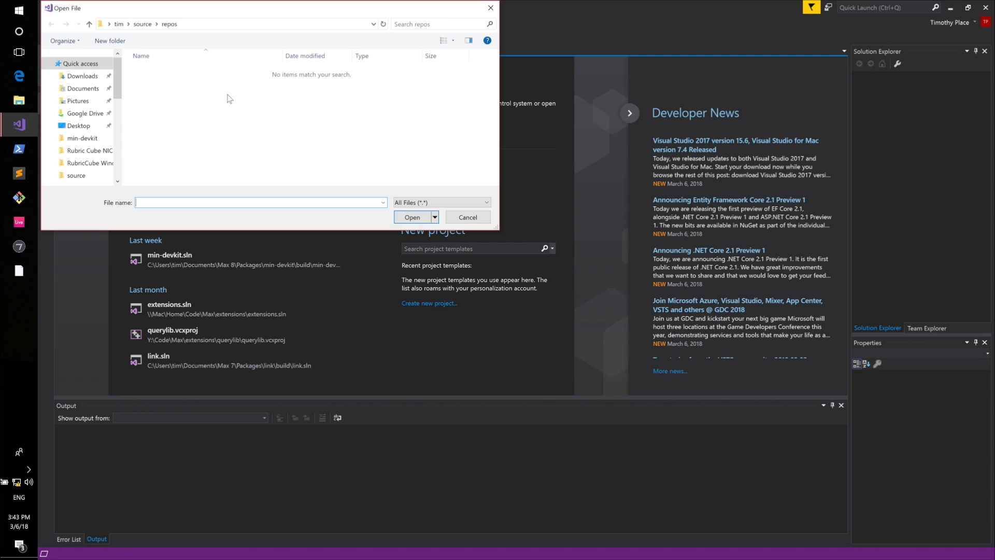
left_click(73, 126)
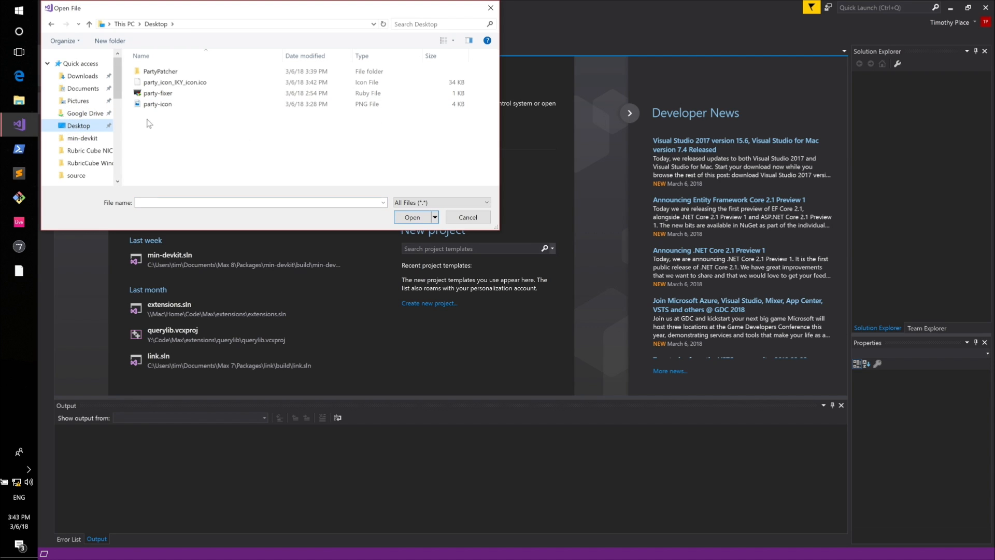
double_click(157, 73)
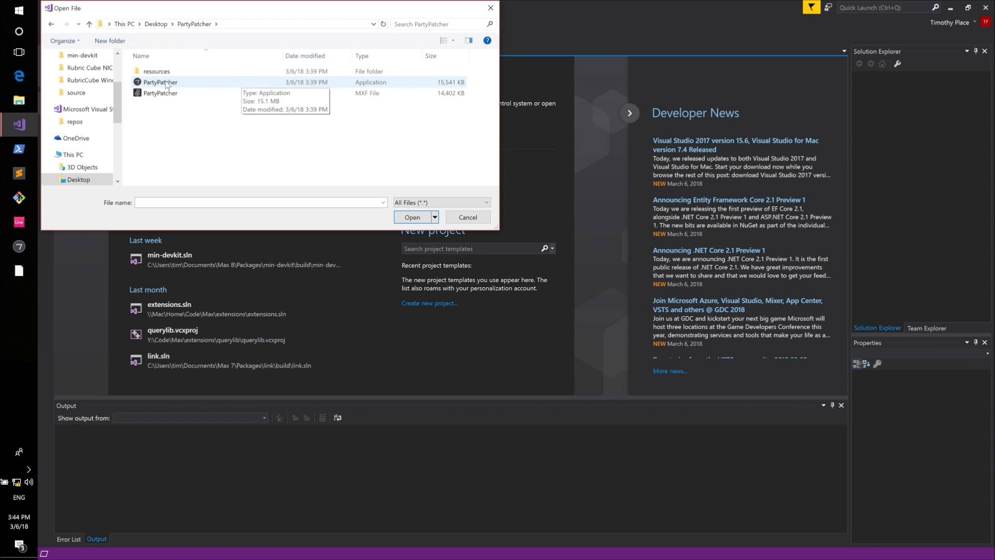
left_click(371, 86)
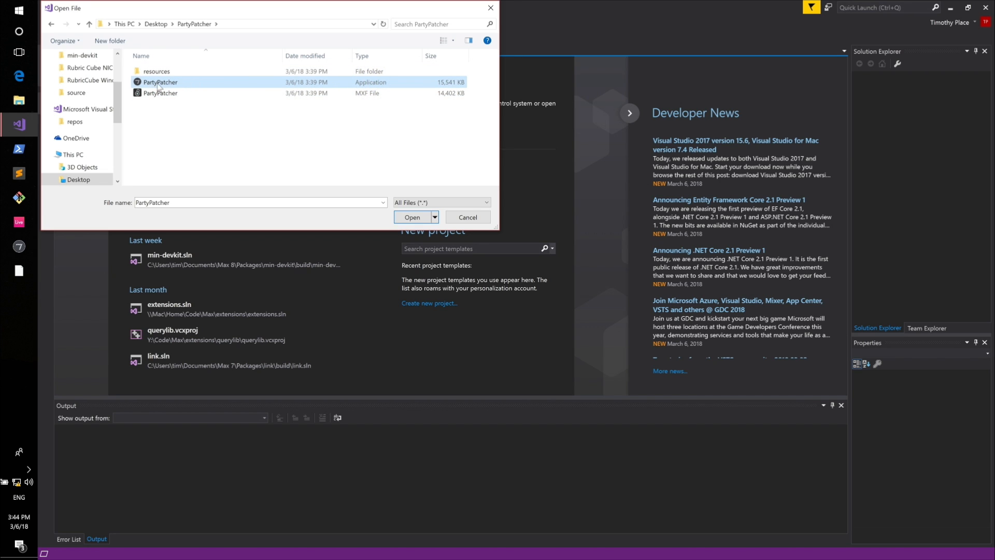
left_click(410, 216)
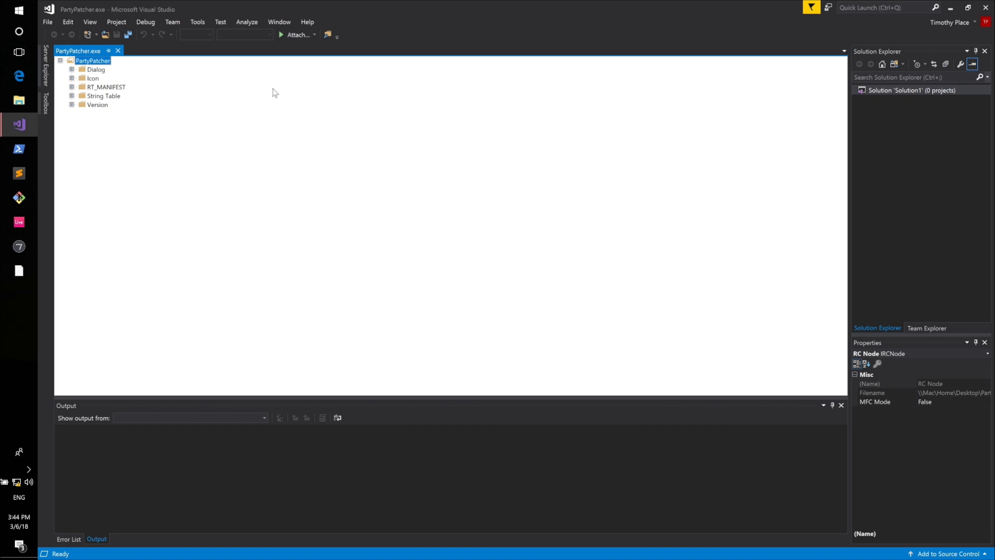
- Examine the executable's Version and Icon resources, viewing icons 1 and 15 and closing each one
left_click(72, 104)
left_click(95, 113)
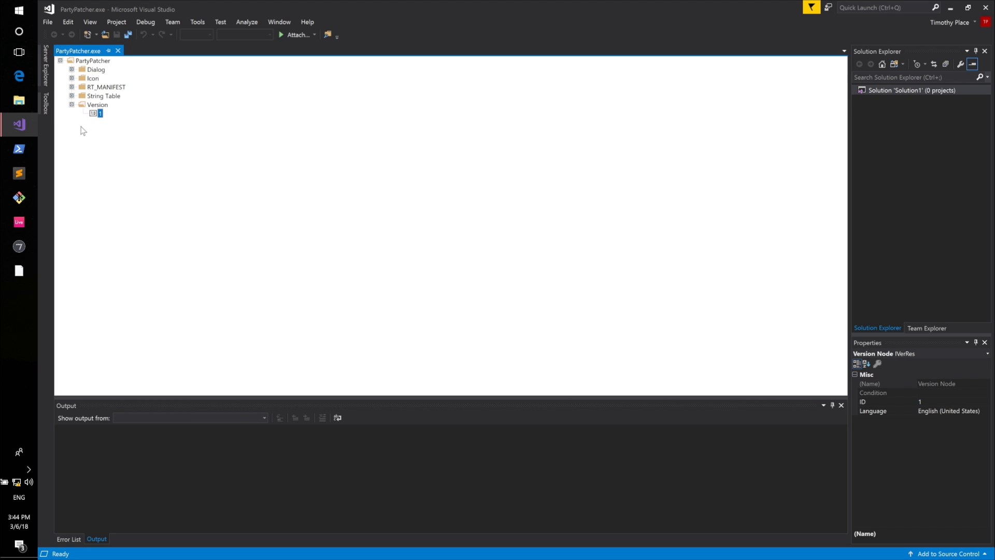
left_click(72, 78)
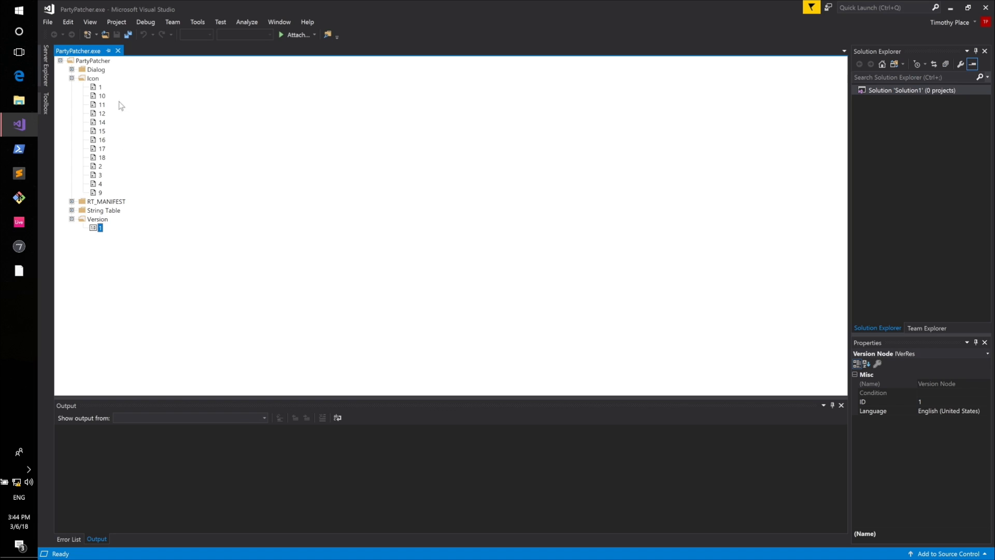
left_click(96, 87)
double_click(95, 88)
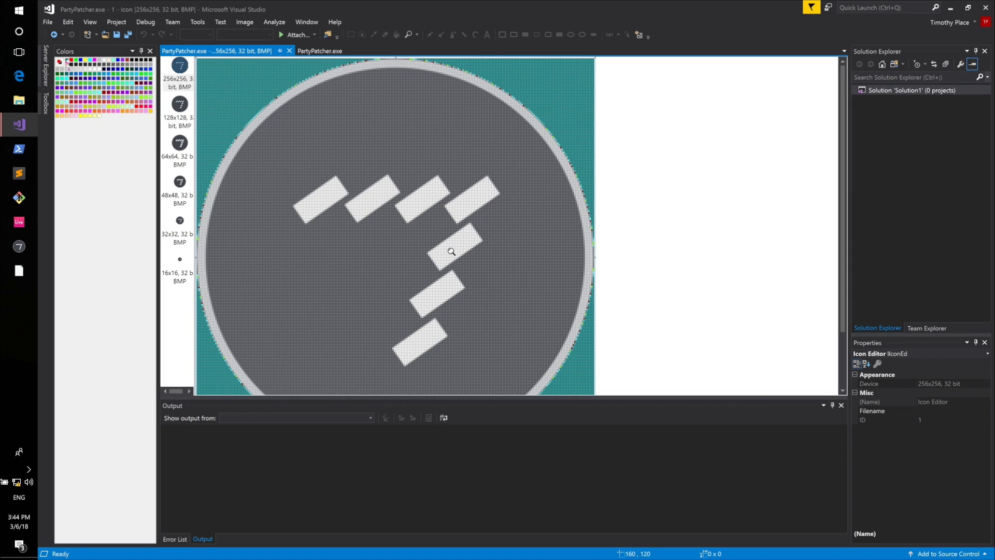
left_click(289, 50)
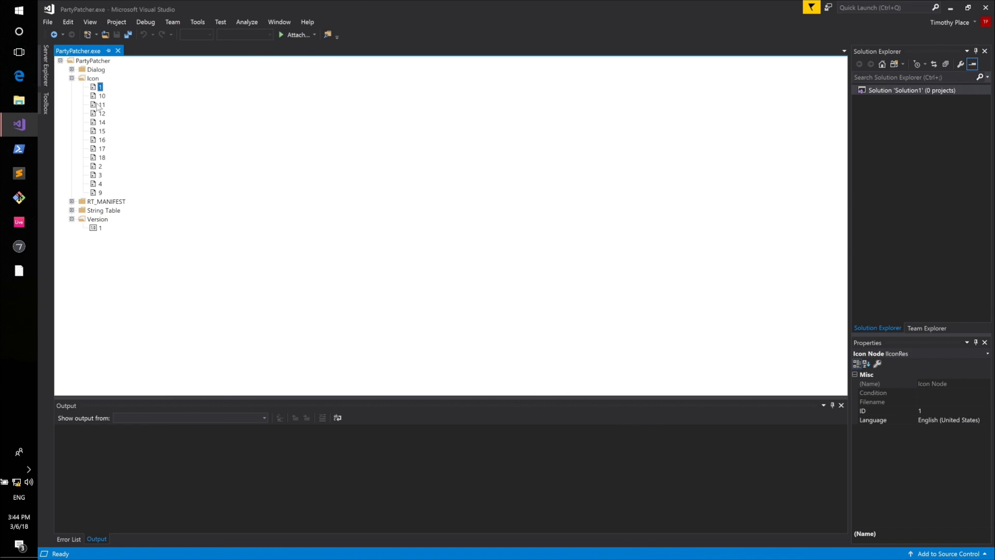
double_click(102, 131)
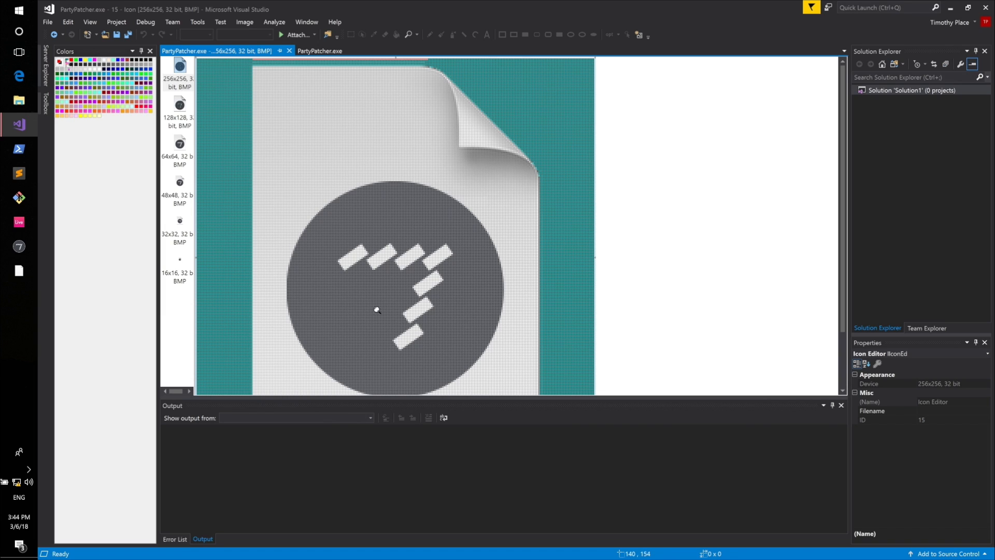
left_click(288, 51)
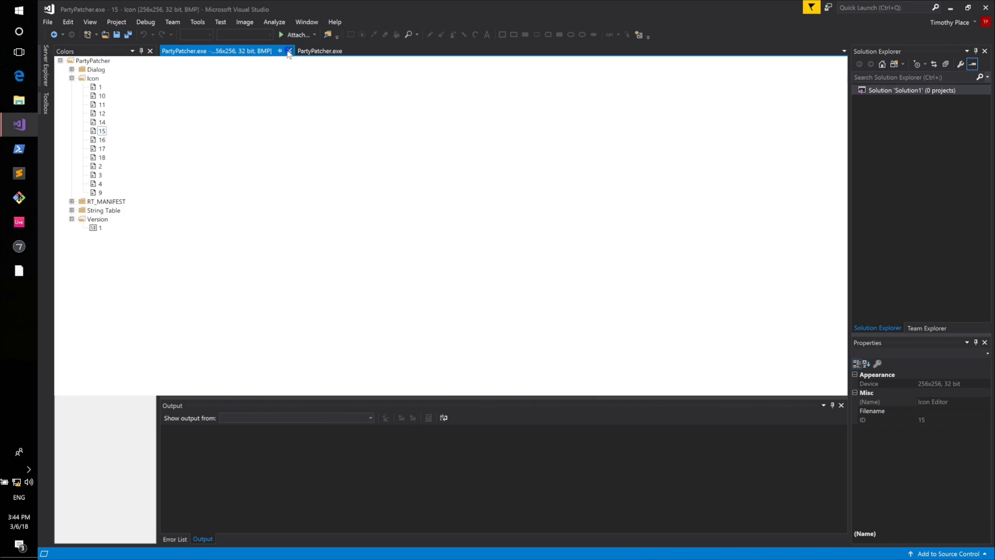
- Import party_icon_IKY_icon.ico from the desktop into the executable as a new Icon resource, and close its editor
left_click(95, 88)
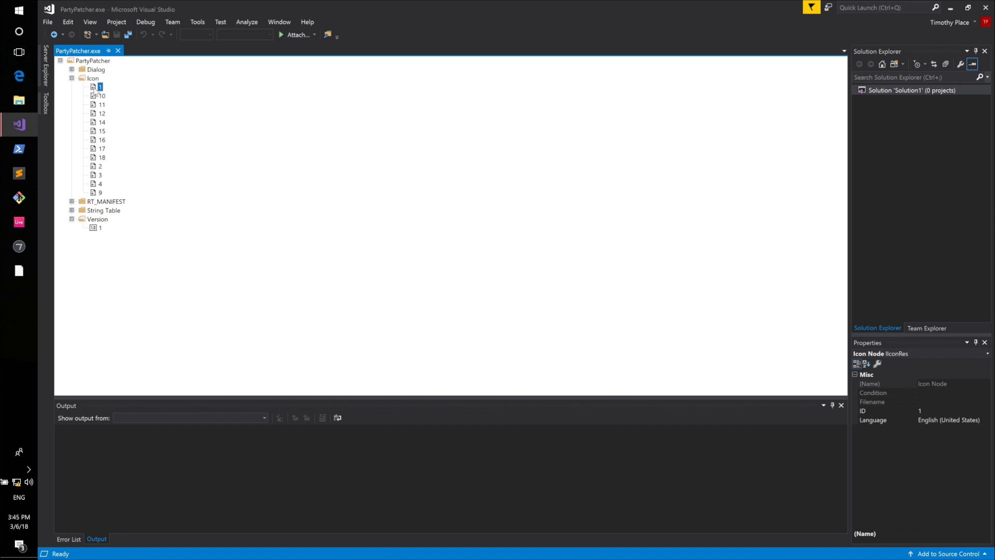
left_click(87, 78)
right_click(87, 79)
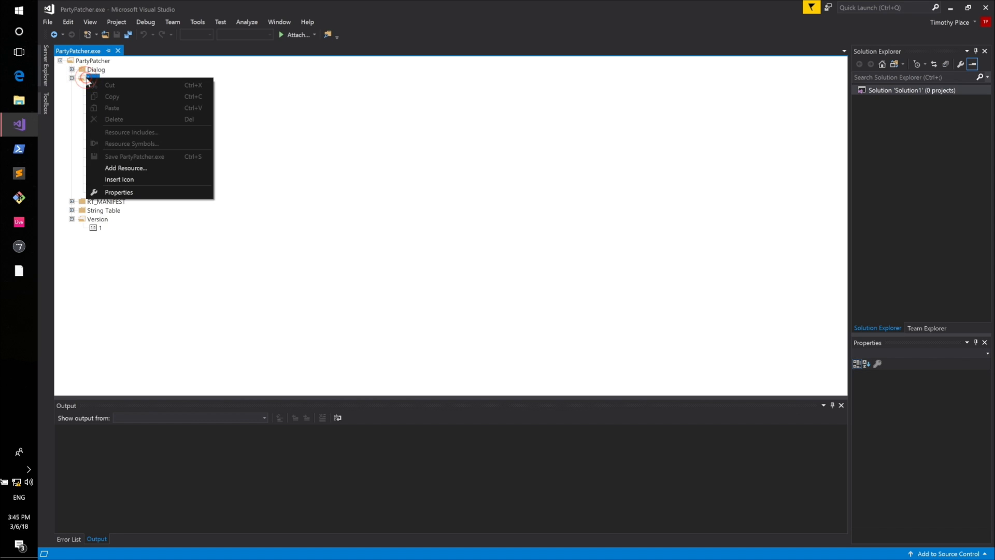
left_click(139, 168)
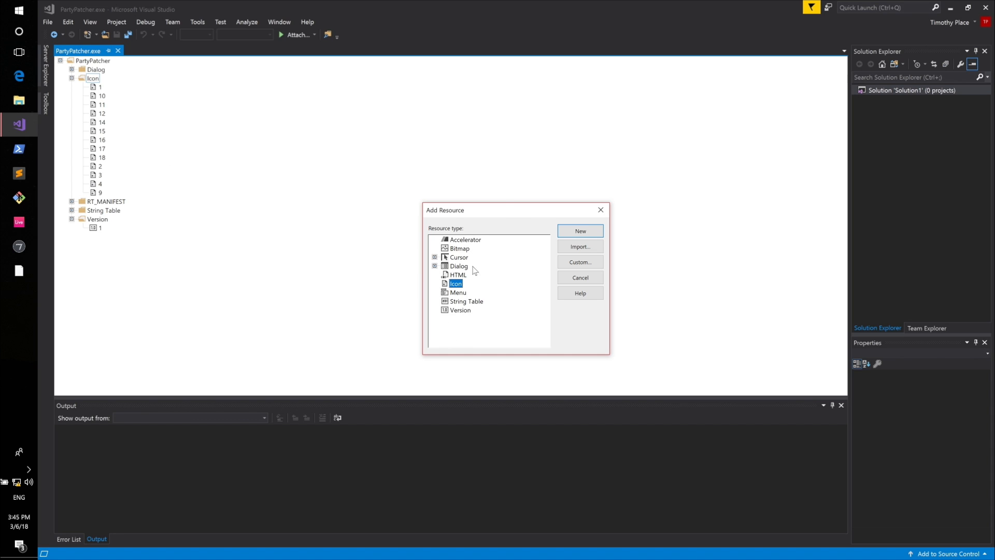
left_click(581, 247)
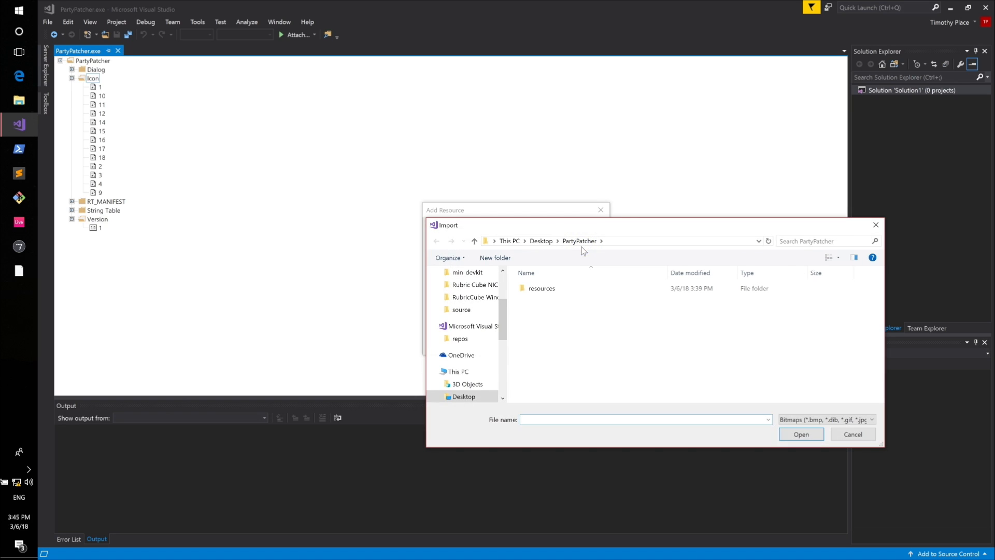
left_click(539, 241)
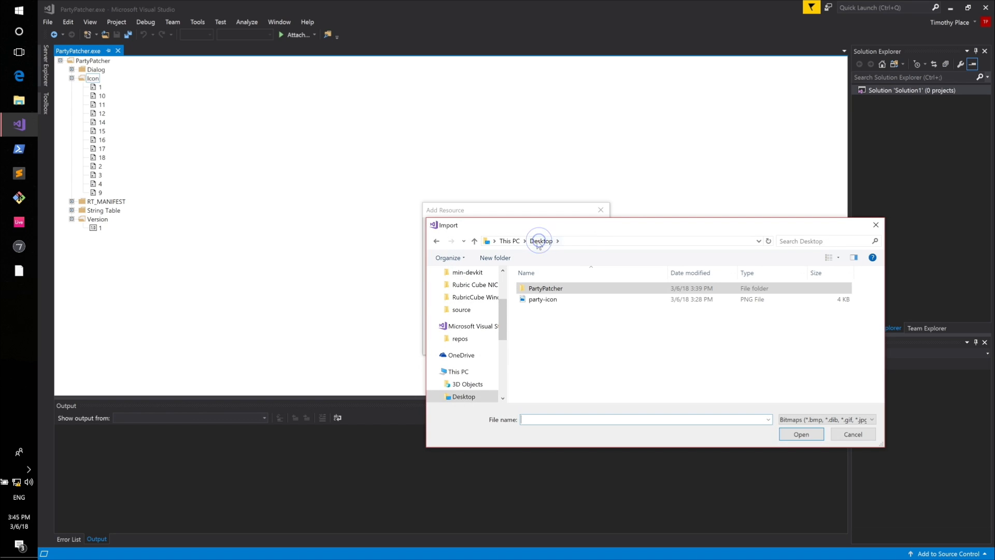
left_click(528, 300)
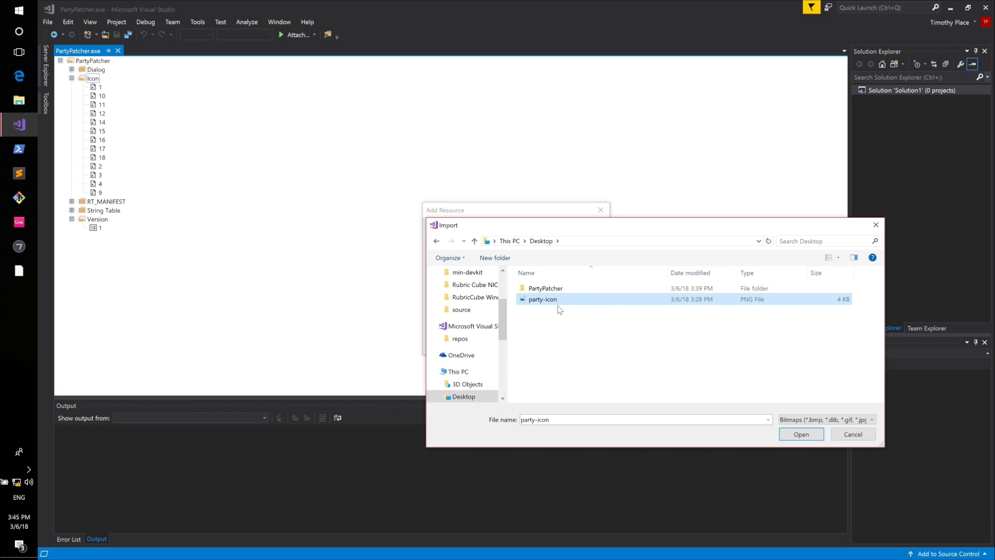
left_click(821, 421)
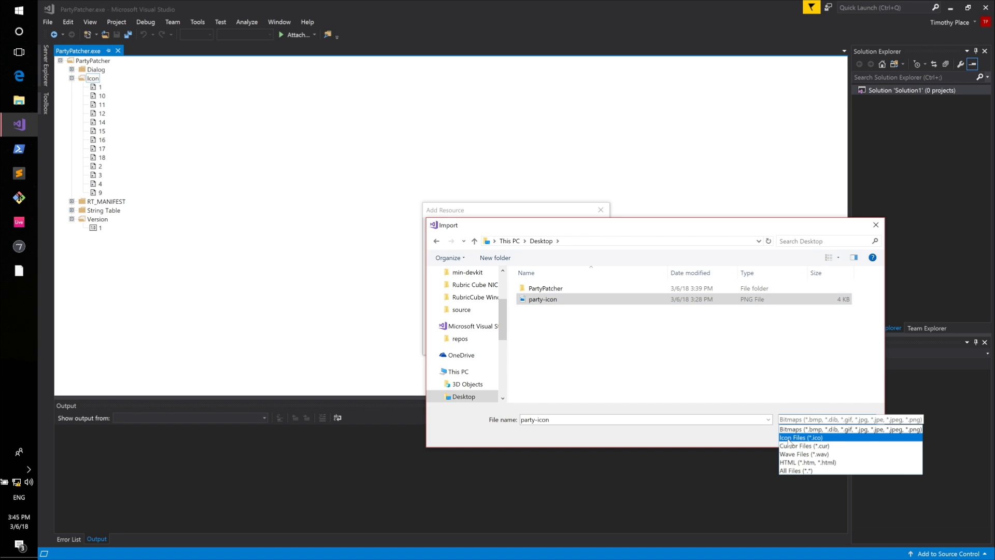
left_click(821, 438)
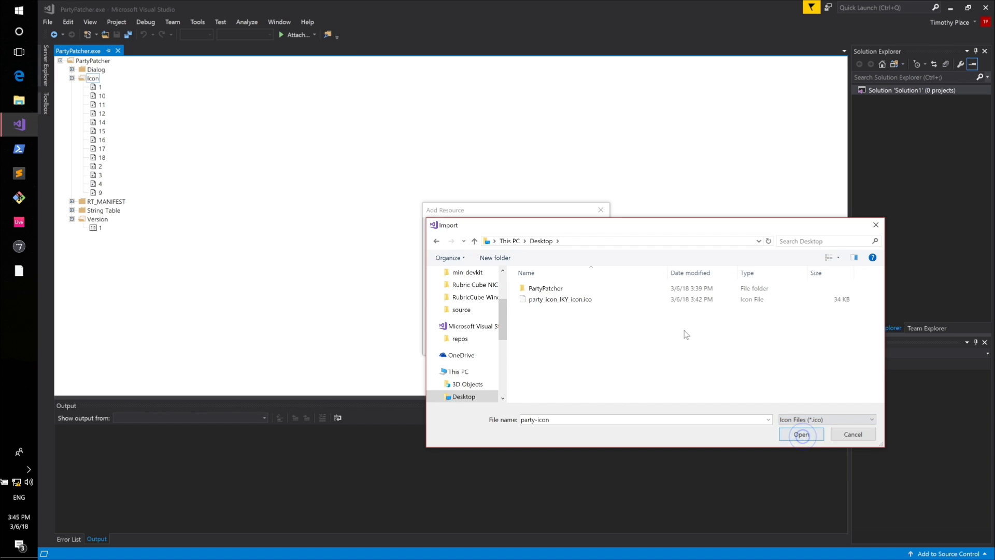
left_click(562, 300)
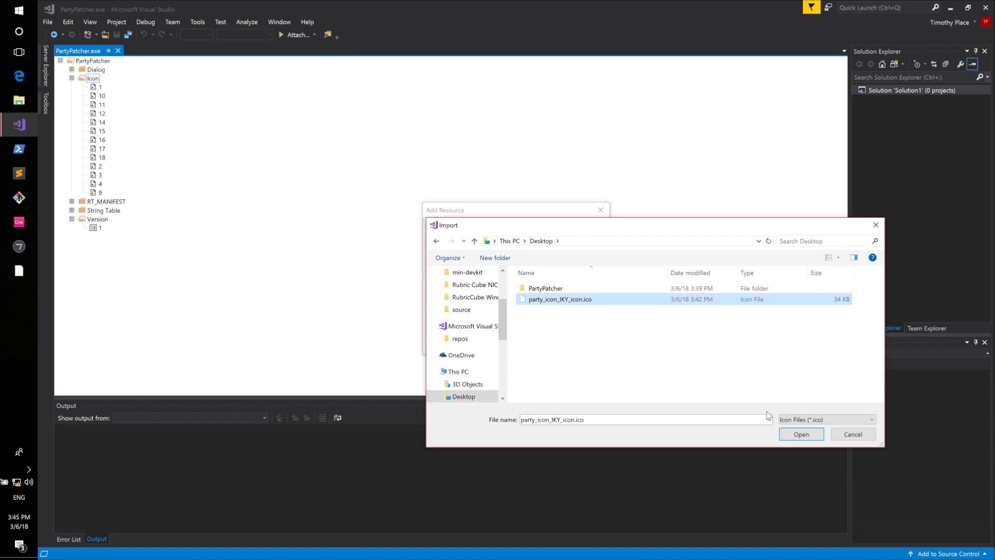
left_click(799, 435)
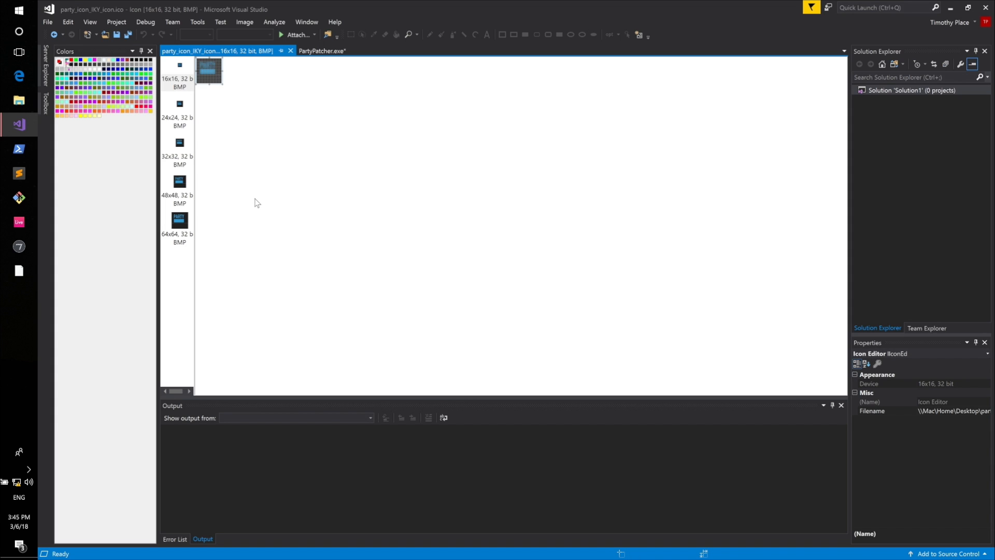
left_click(290, 51)
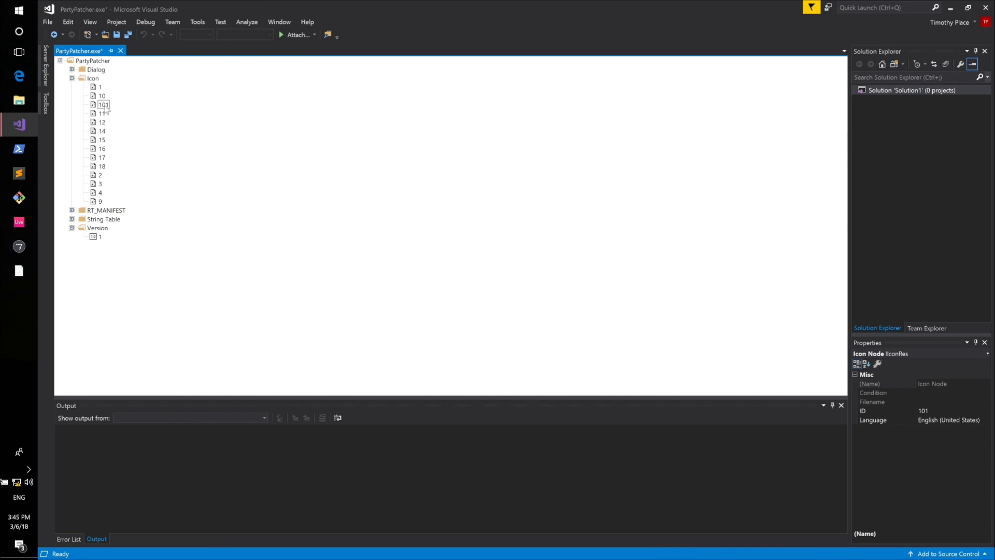
- Open icon 1 to check its image, close it, and delete that icon resource
left_click(93, 109)
left_click(95, 87)
double_click(94, 88)
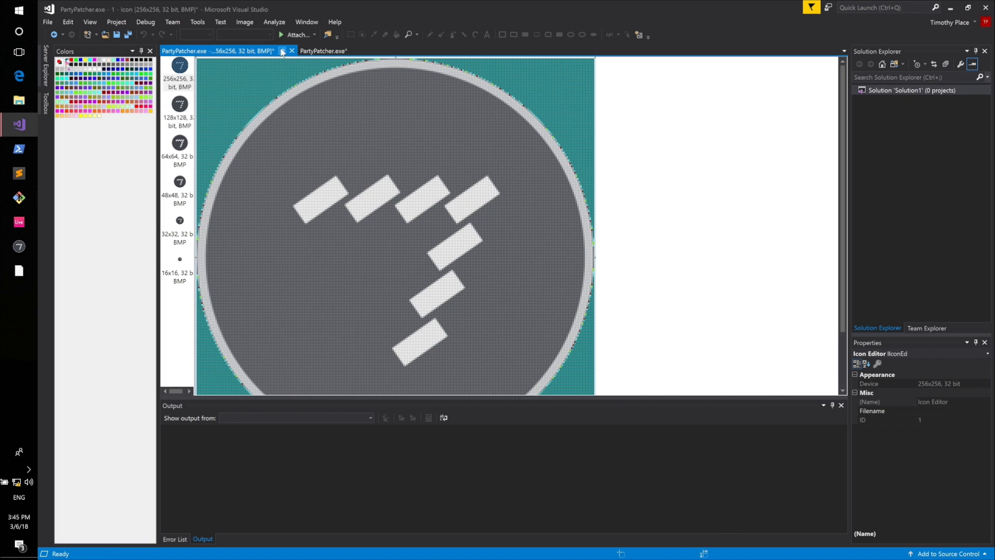
left_click(292, 50)
right_click(97, 87)
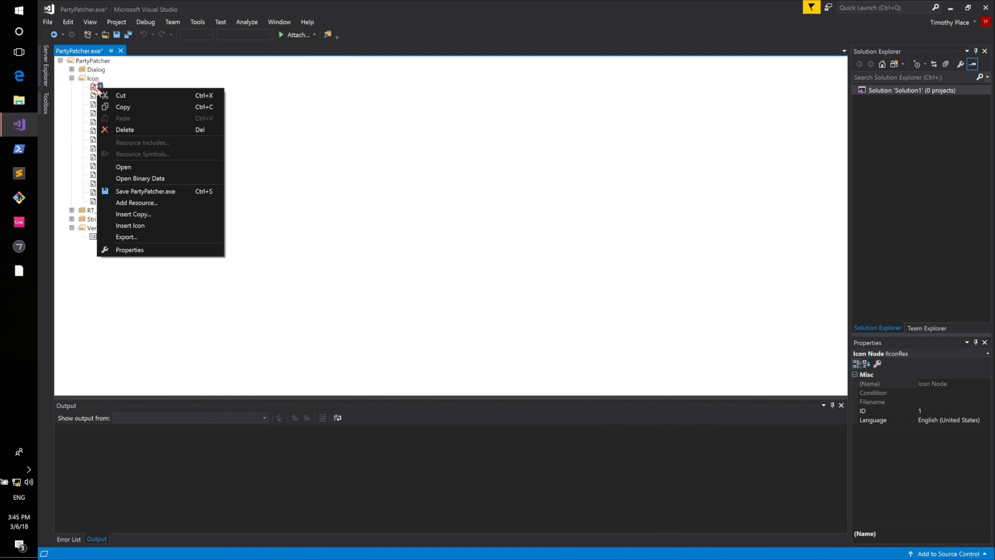
left_click(123, 130)
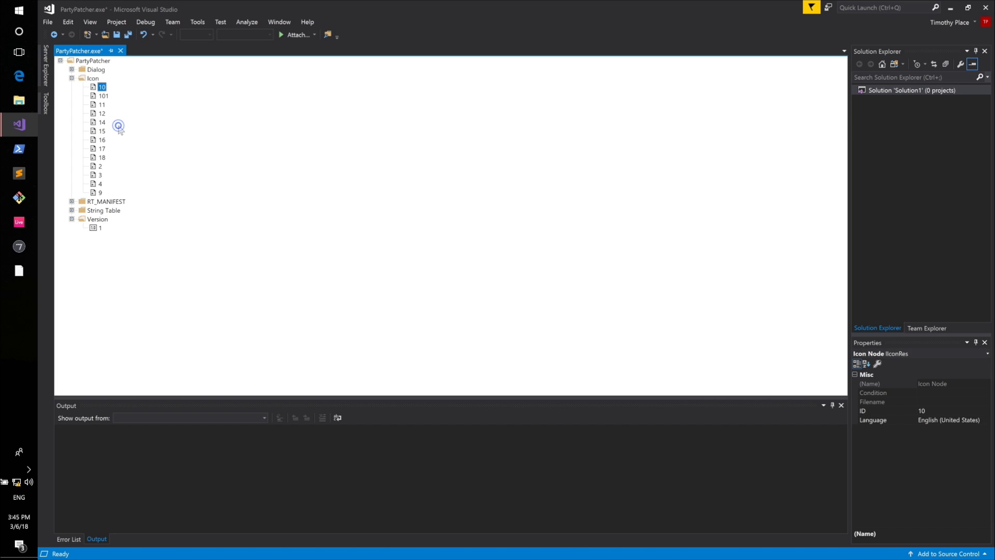
- Set the ID of the imported icon resource 101 to 1
left_click(97, 96)
right_click(94, 99)
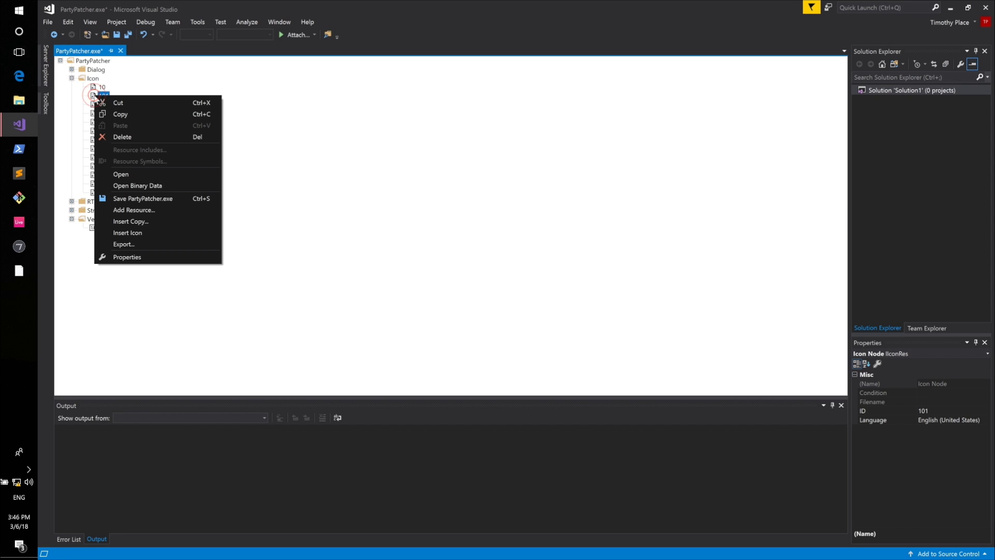
left_click(128, 257)
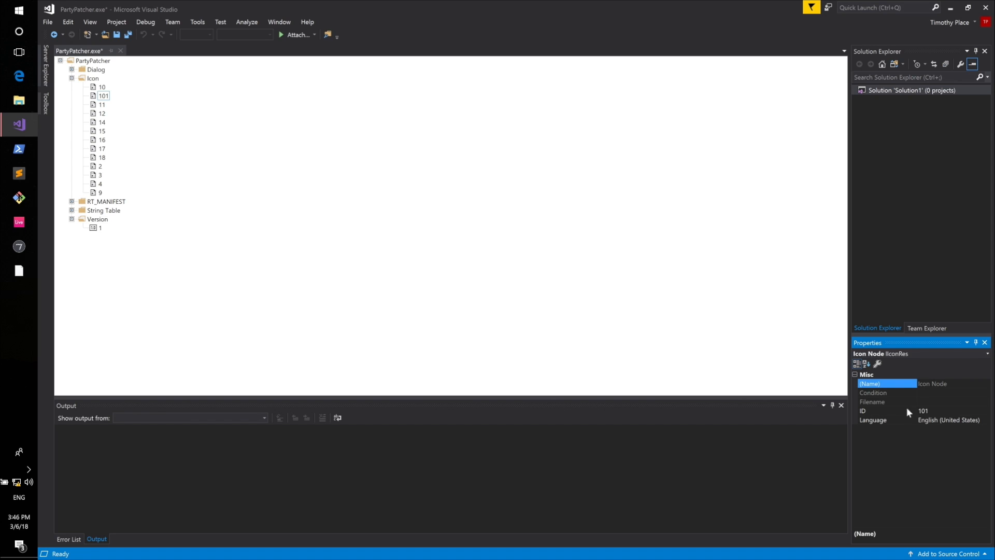
left_click(924, 412)
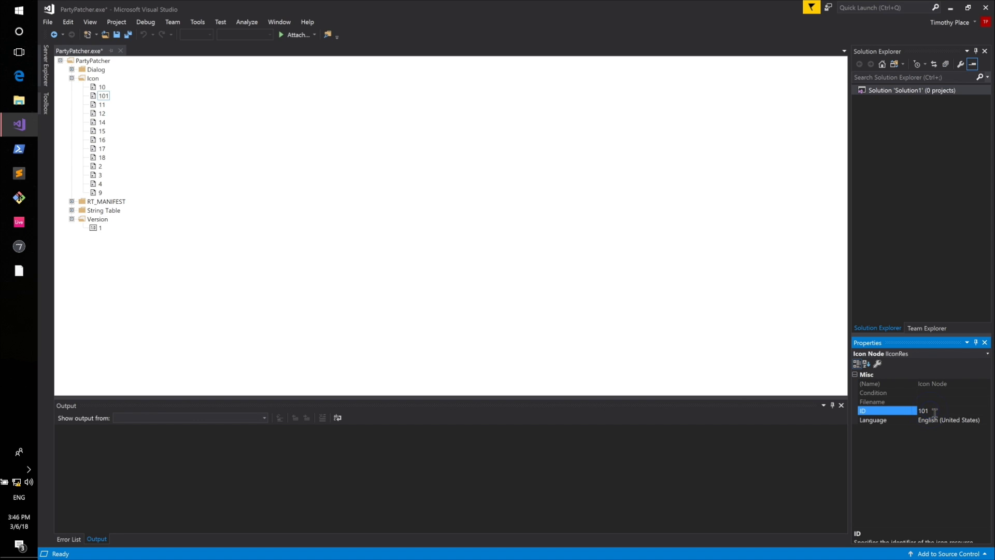
key("Return")
left_click(928, 402)
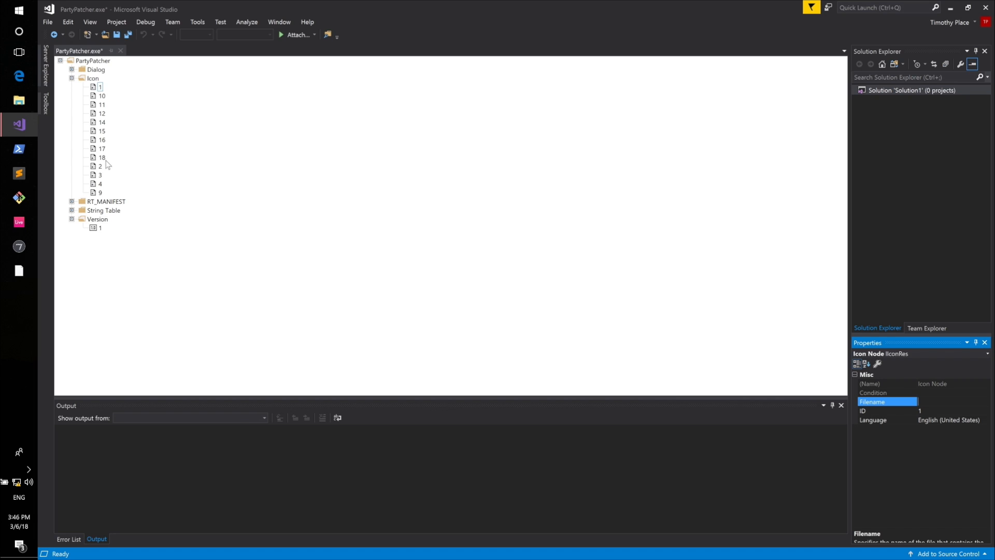
- Open icon 2 to check its image, close it, and delete that icon resource
left_click(93, 166)
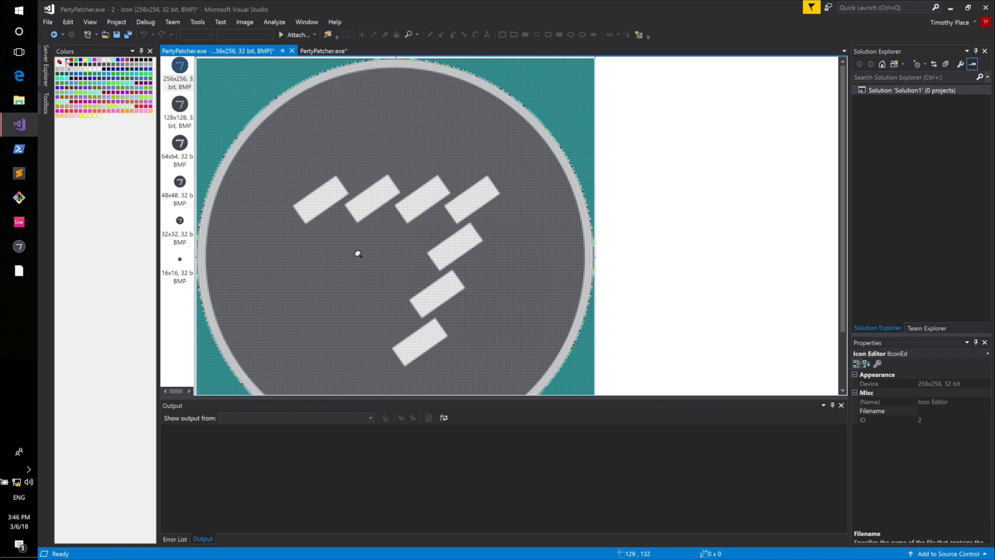
left_click(292, 50)
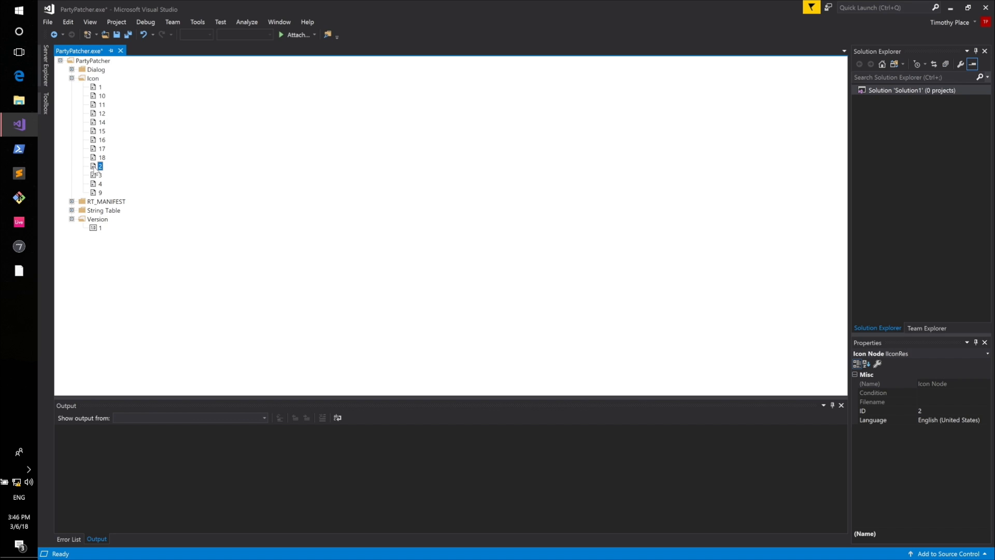
right_click(95, 168)
left_click(125, 208)
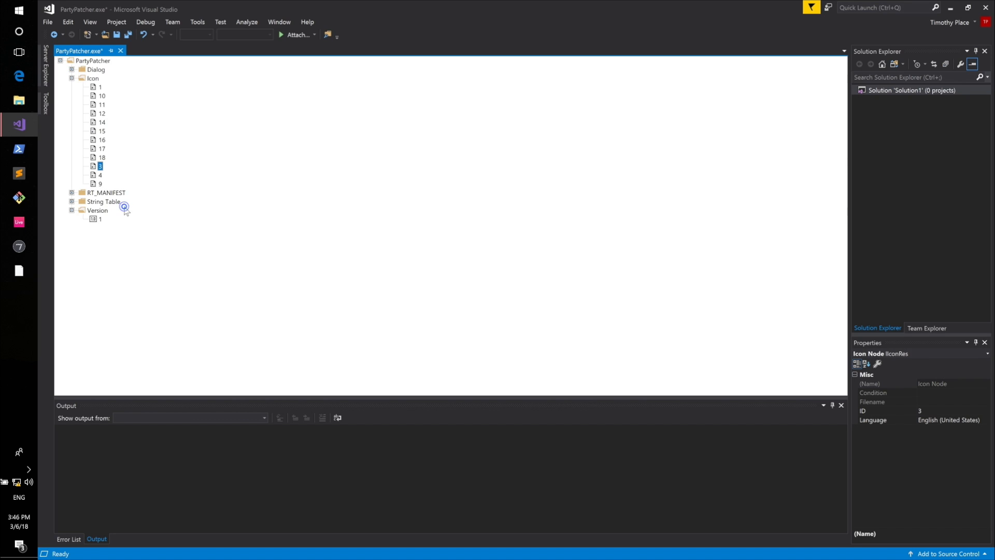
- Copy icon 1 and paste the duplicate into the Icon resource folder
right_click(99, 87)
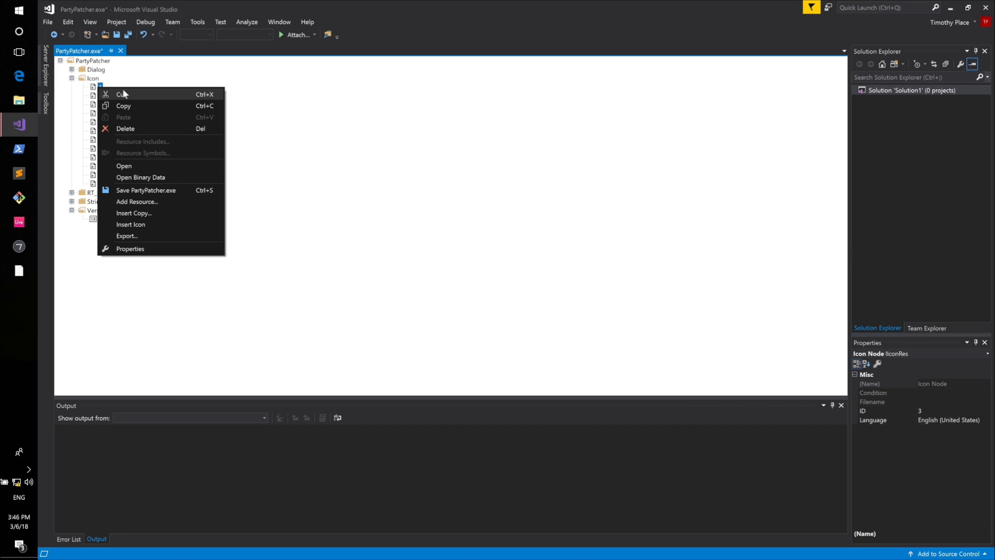
left_click(125, 106)
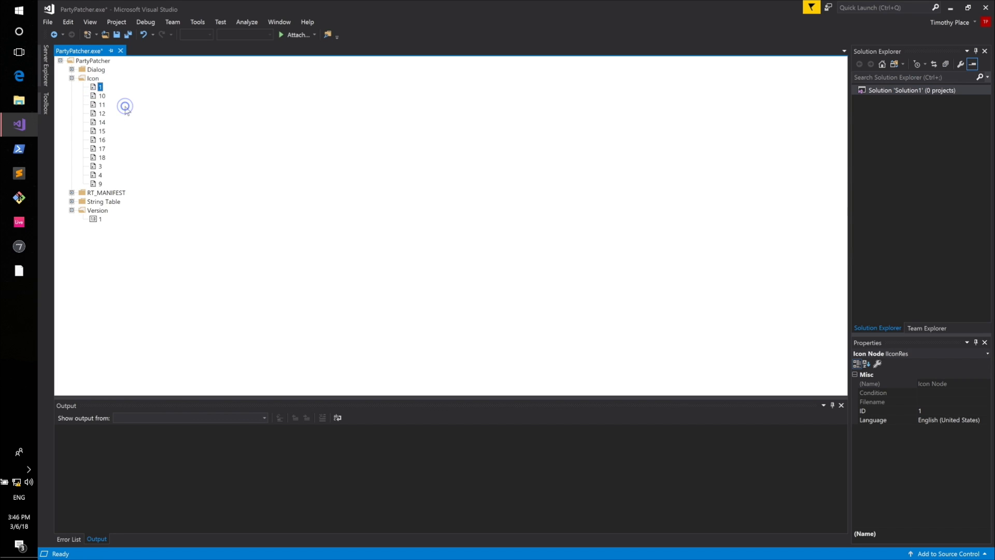
right_click(96, 78)
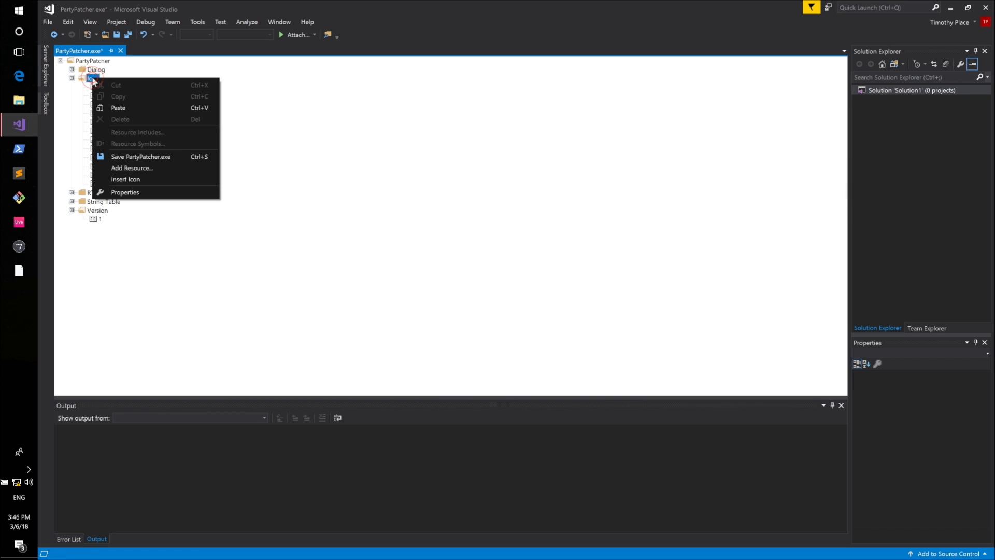
left_click(118, 108)
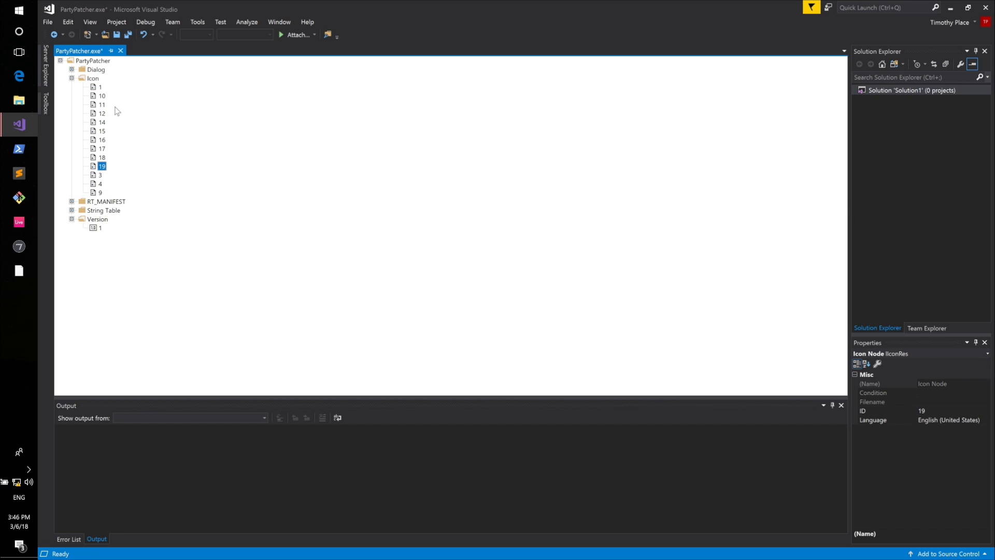
- Set the ID of the pasted icon copy to 2
right_click(94, 167)
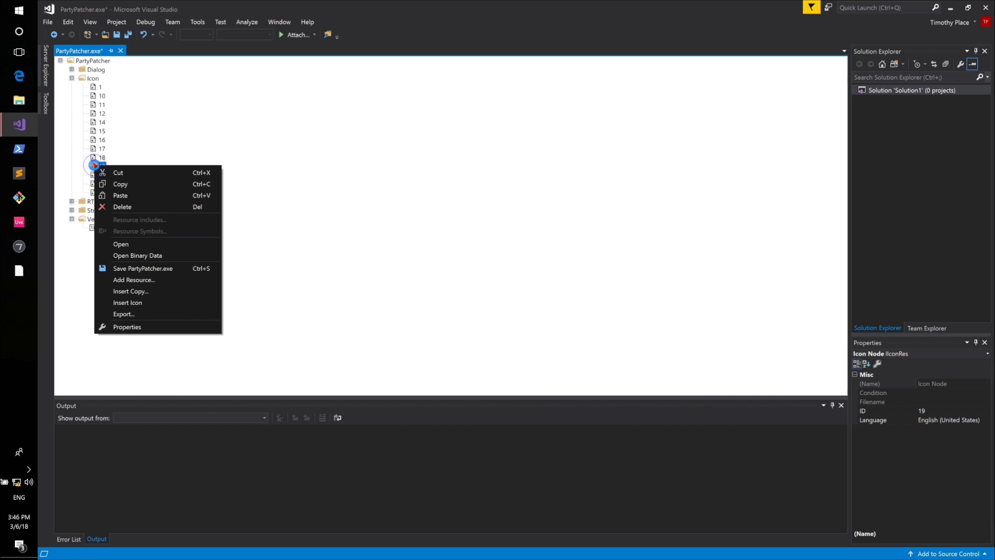
left_click(118, 327)
left_click(929, 410)
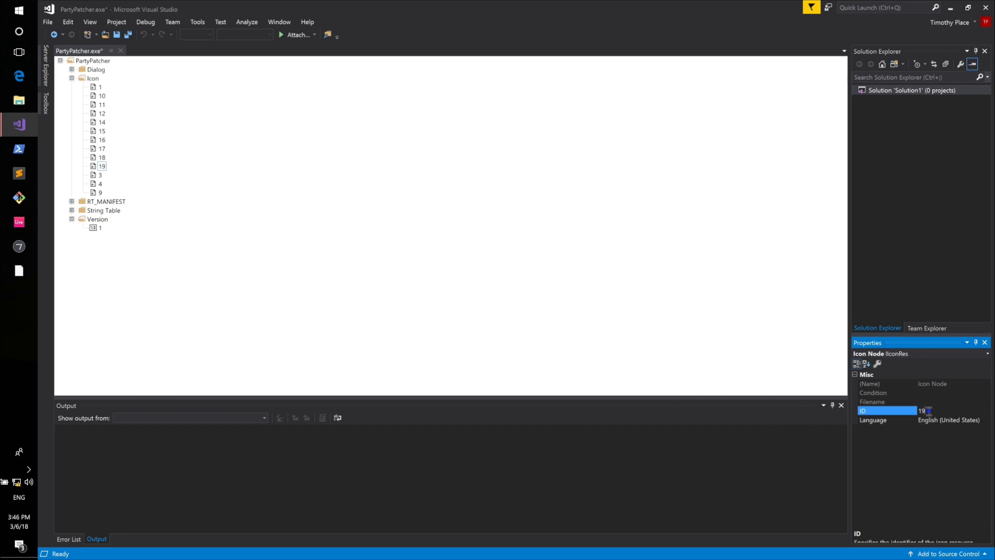
double_click(929, 410)
- Check icon 3's image and close it, and save the resource changes to PartyPatcher.exe
left_click(94, 176)
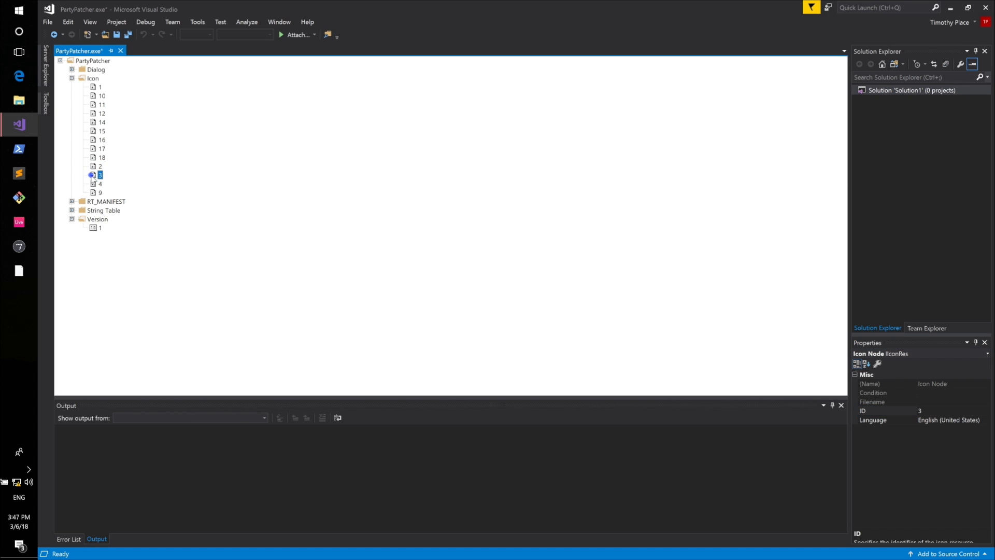
double_click(93, 176)
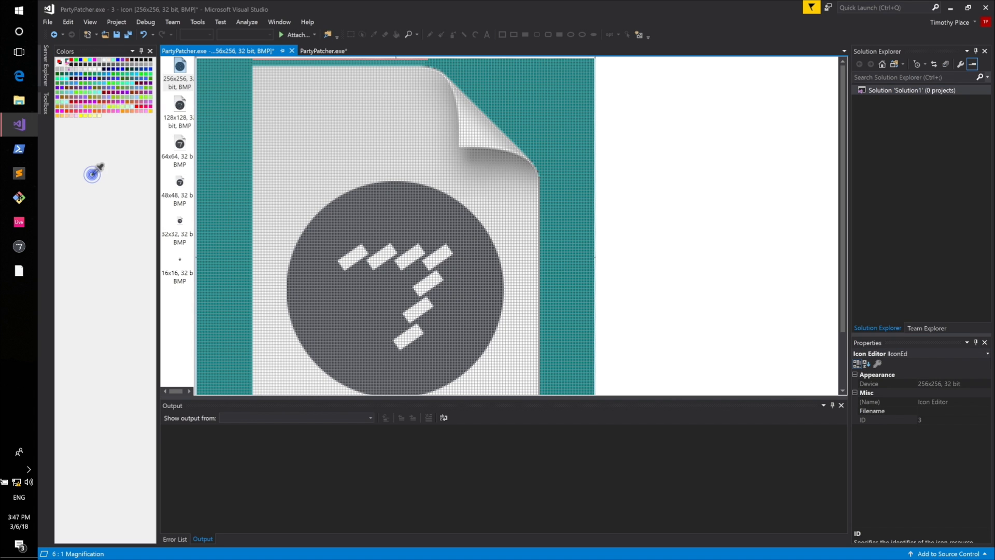
left_click(291, 50)
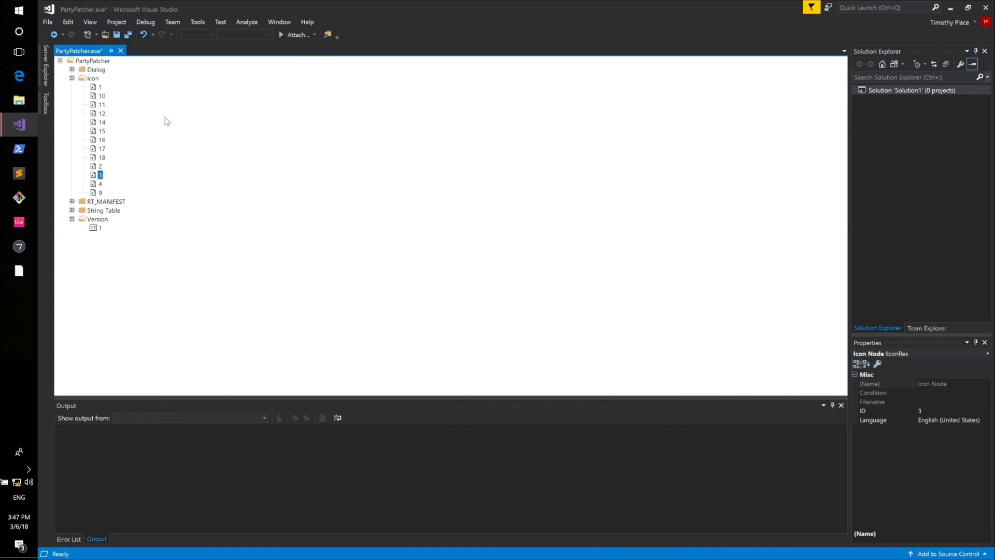
left_click(48, 22)
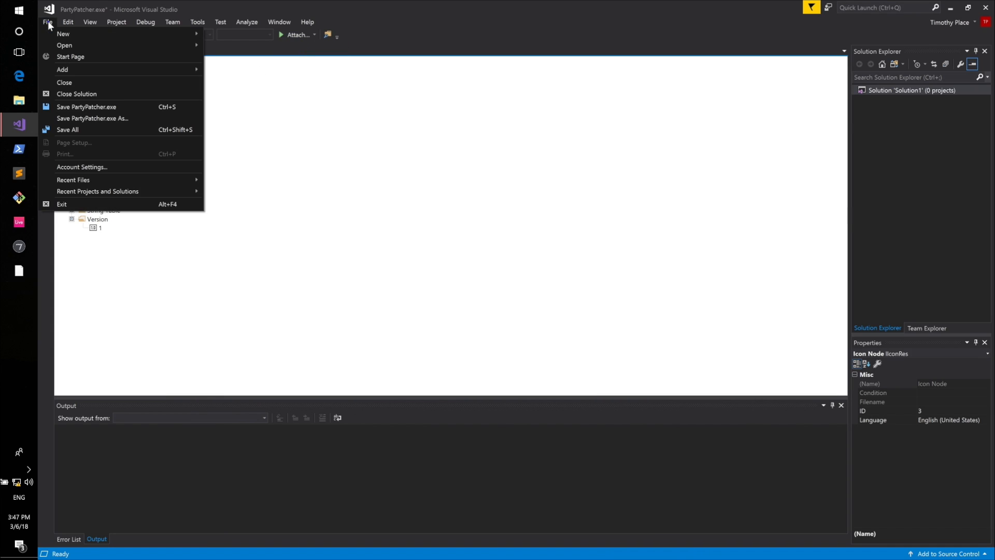
left_click(77, 108)
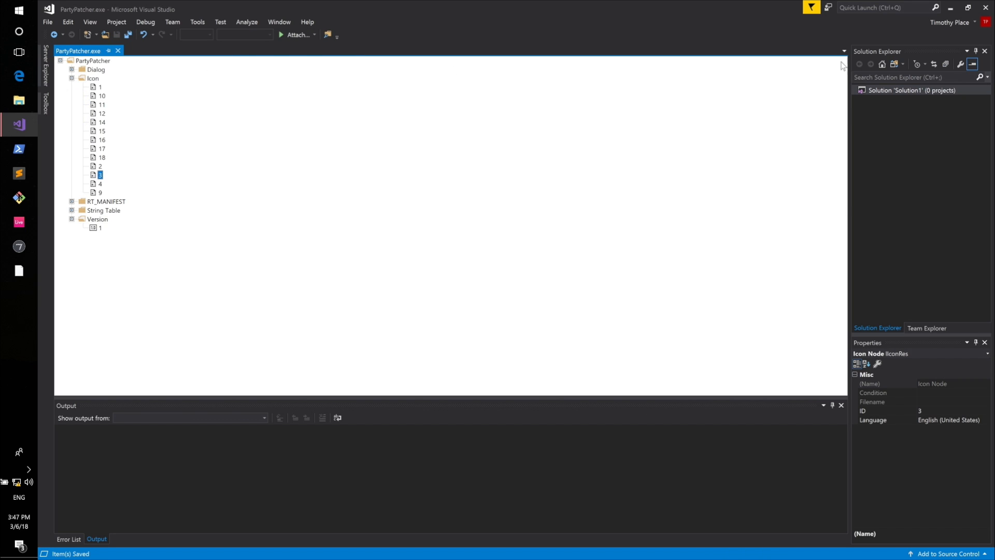
- Close Visual Studio and open the PartyPatcher folder on the desktop
left_click(986, 7)
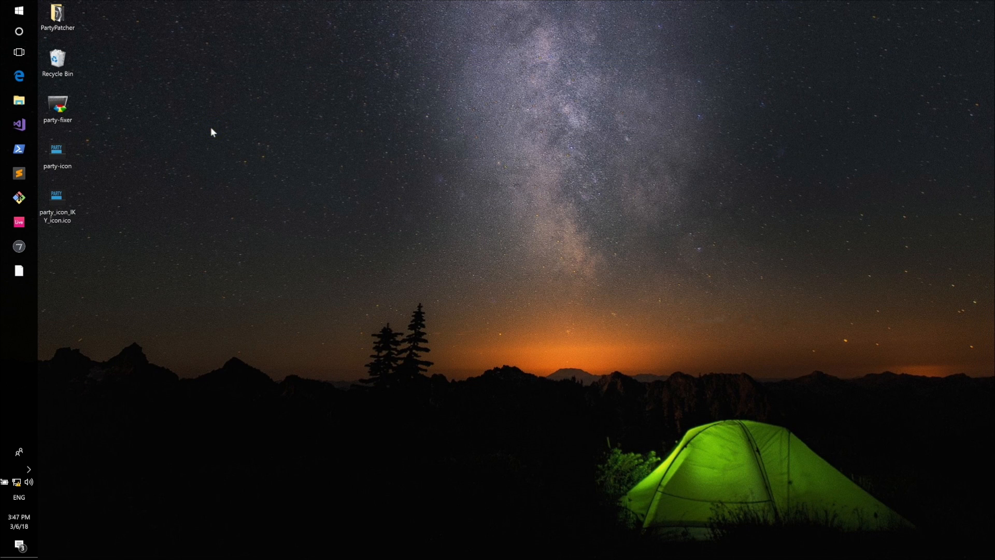
left_click(58, 18)
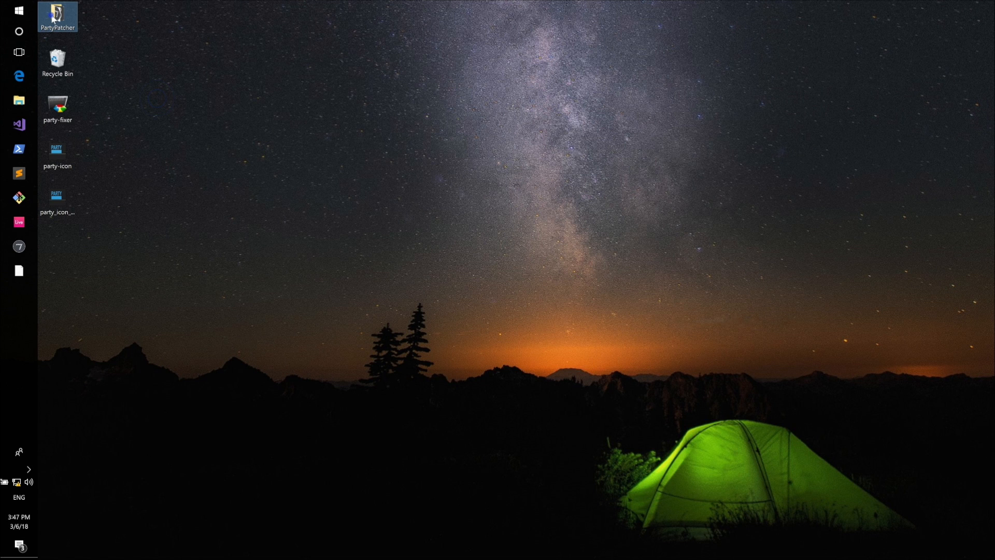
double_click(58, 19)
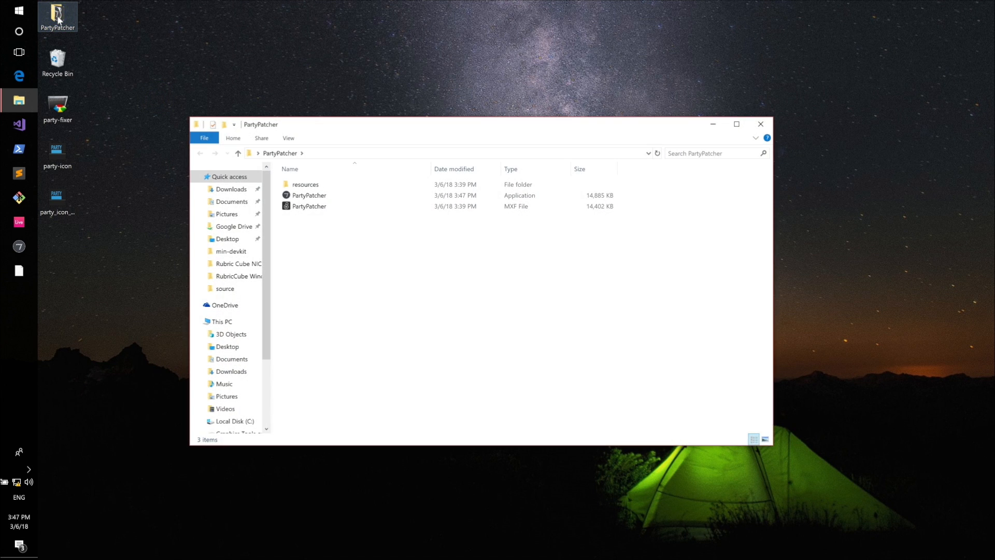
- Rename the PartyPatcher application file as PartyPatche
left_click(286, 195)
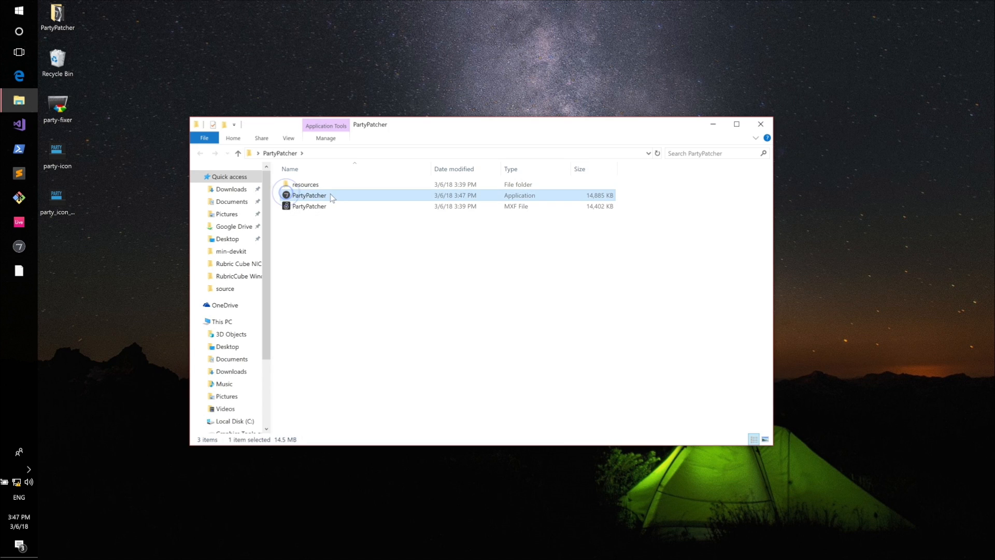
left_click(319, 198)
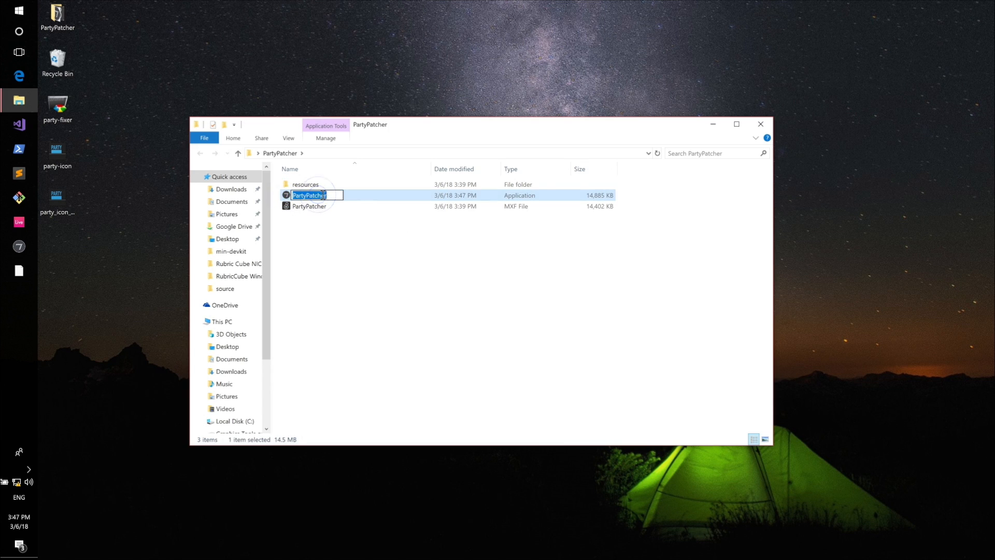
left_click(335, 195)
key("BackSpace")
key("Return")
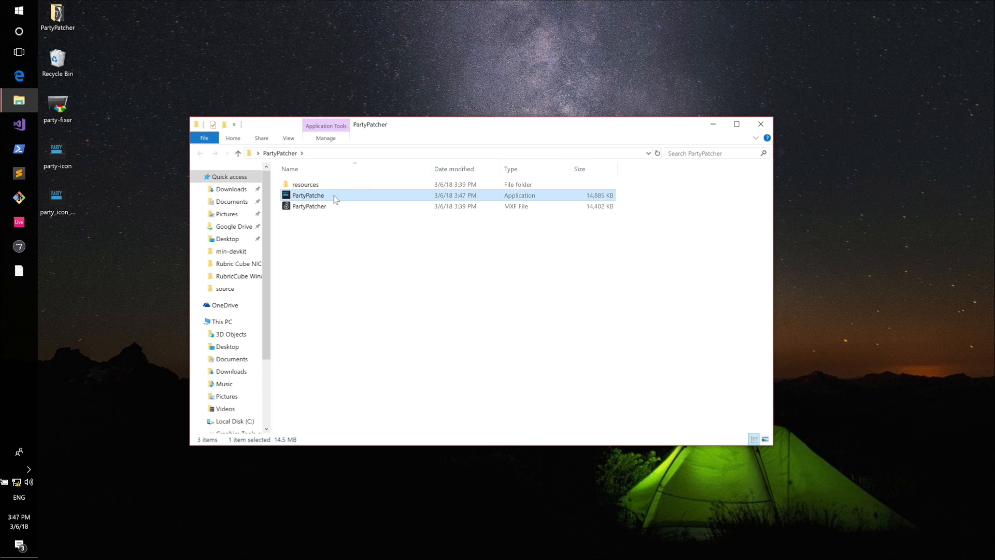
- Restore the application file's name to PartyPatcher and clear the selection
left_click(316, 198)
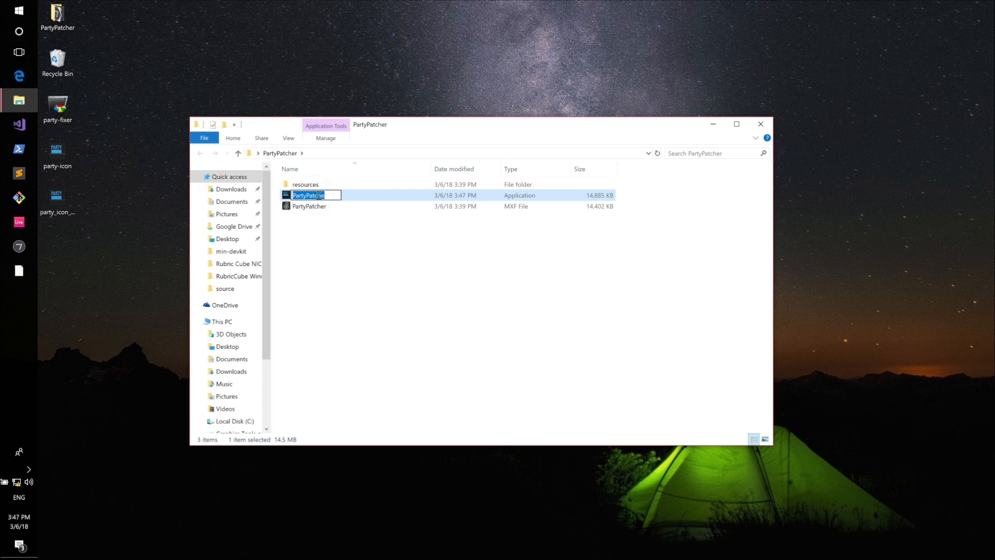
left_click(331, 197)
key("Return")
left_click(328, 238)
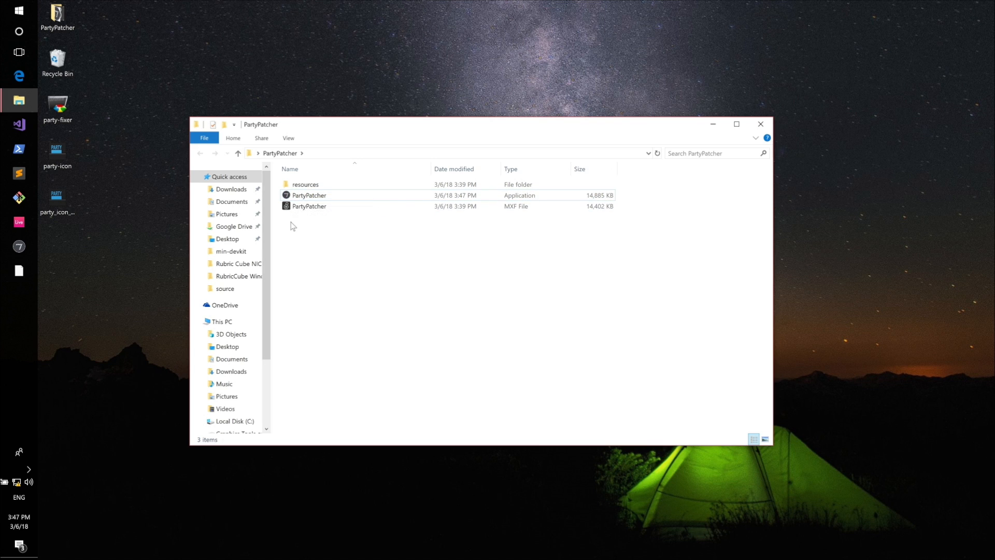
- Launch the PartyPatcher application and preview its open windows, including av and Max Runtime, to check the custom icon
left_click(288, 197)
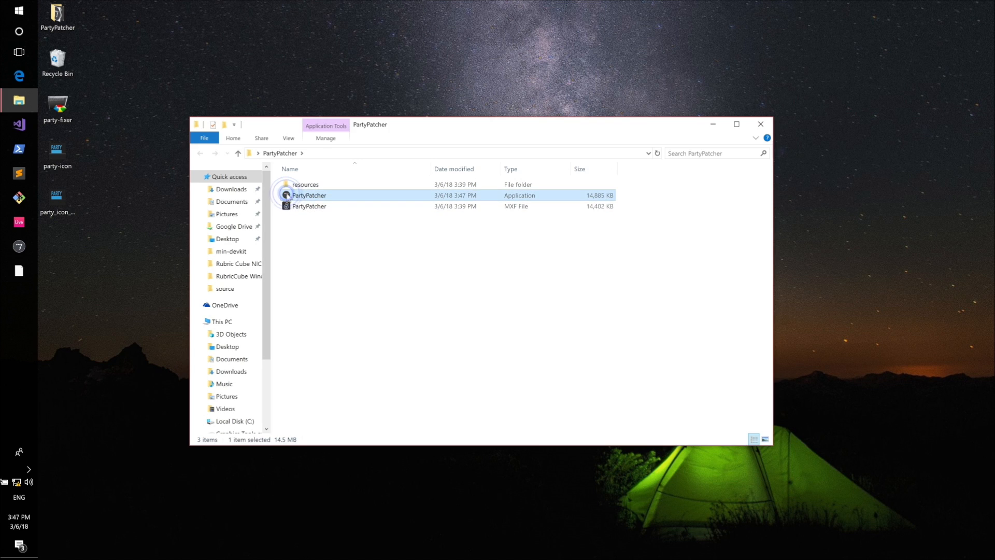
double_click(288, 196)
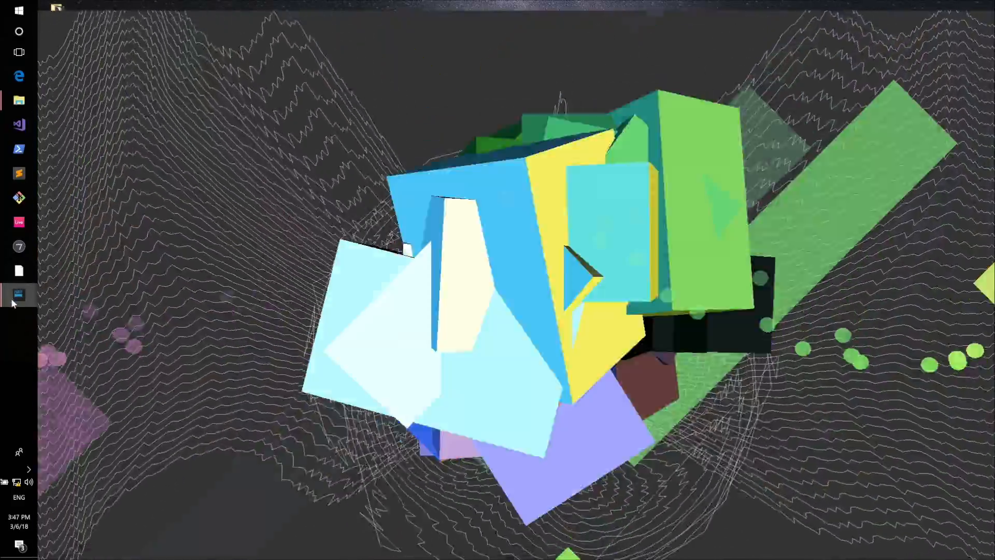
mouse_move(12, 302)
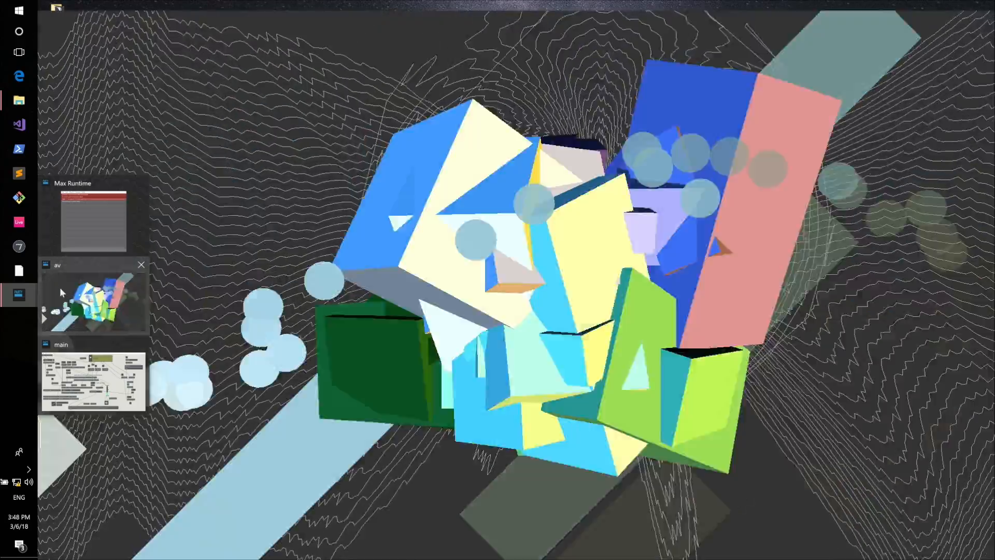
mouse_move(67, 231)
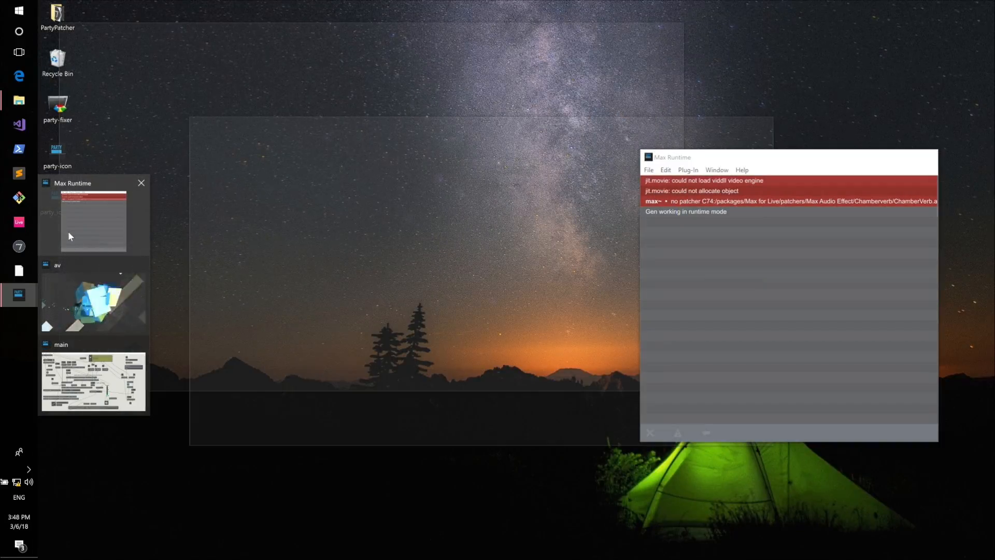